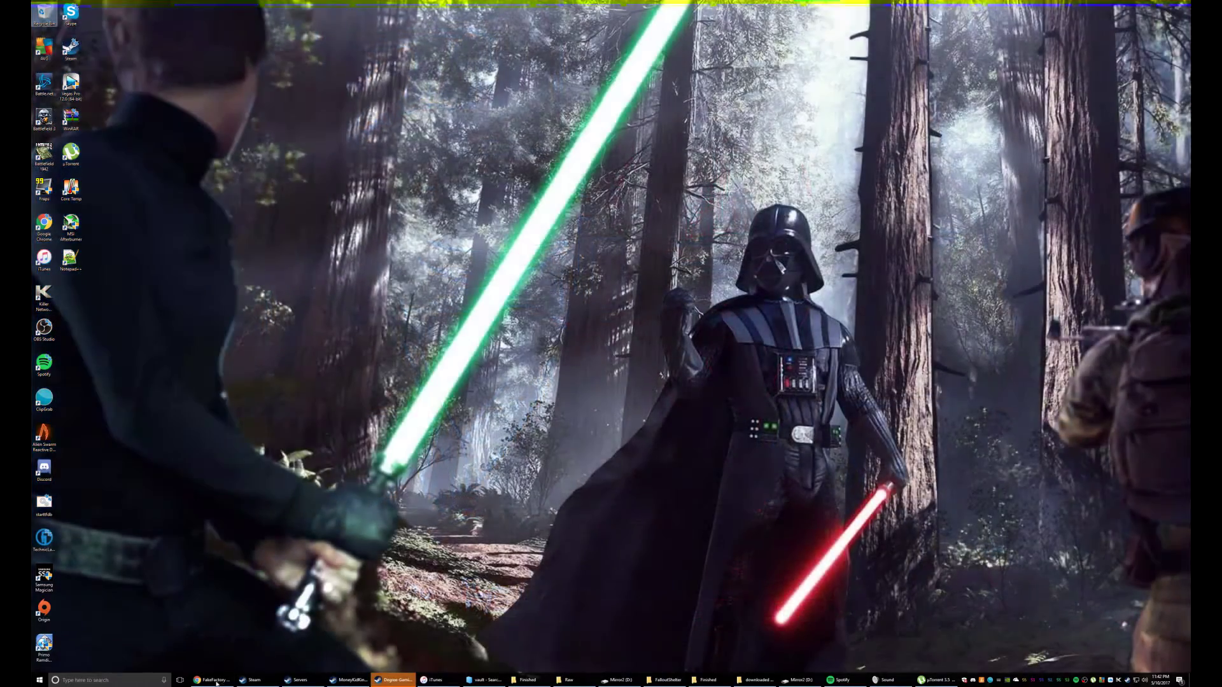
Scroll the Cinematic Mod 2013 page to its Download section listing the CM 2013 Final torrent and HTTP mirrors
click(212, 680)
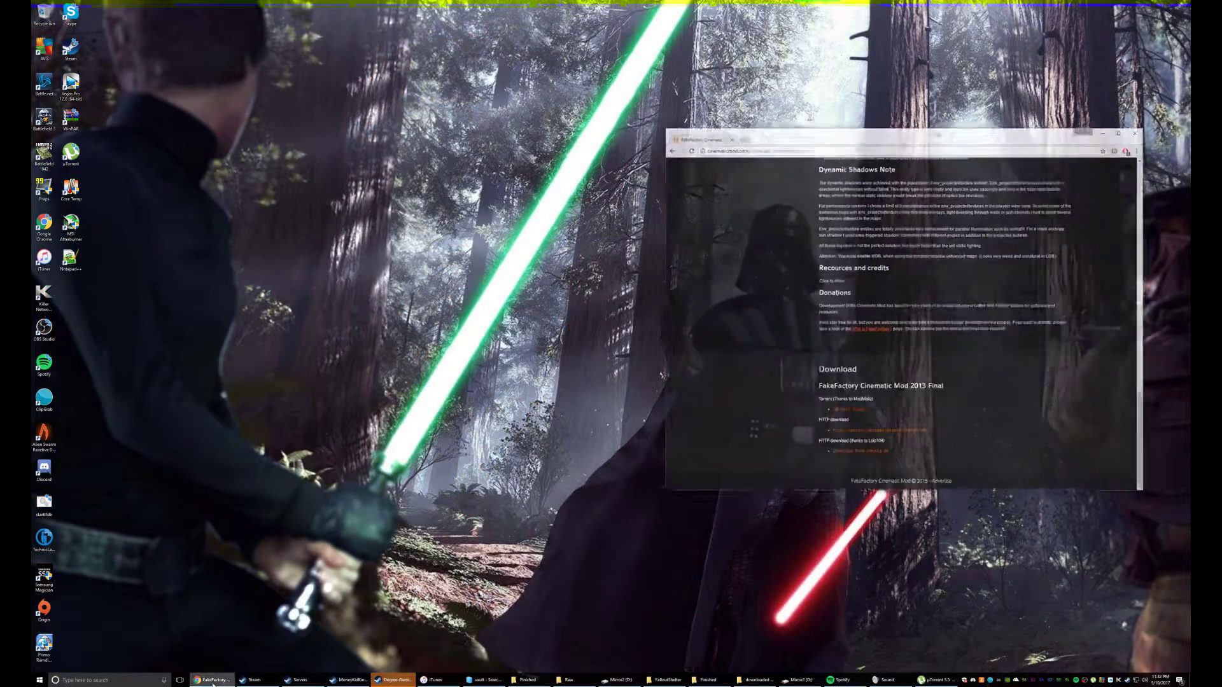
scroll(815, 287, up, 3)
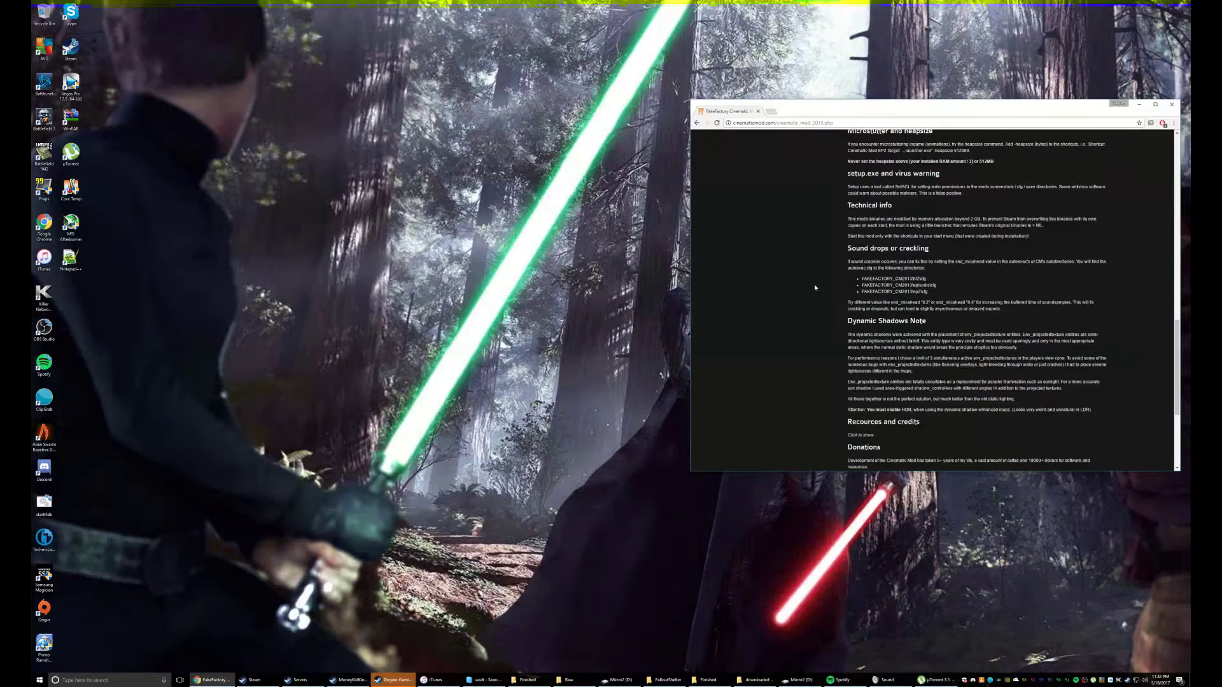
scroll(815, 284, up, 15)
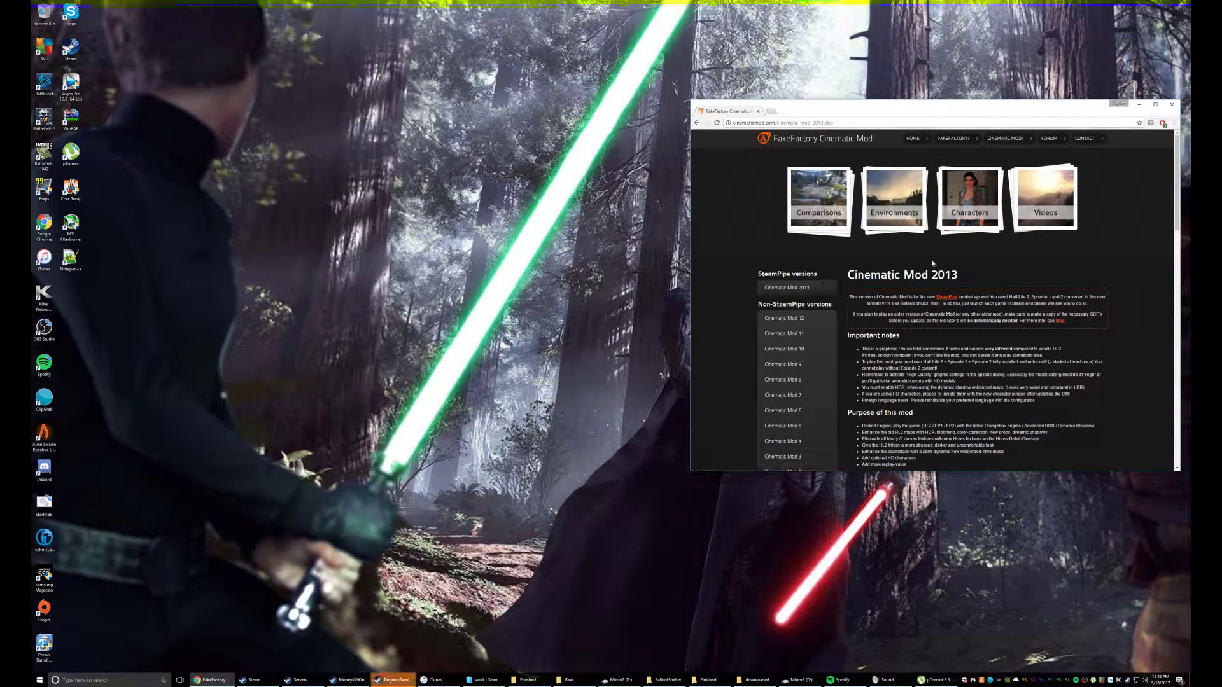
drag(868, 119, 594, 127)
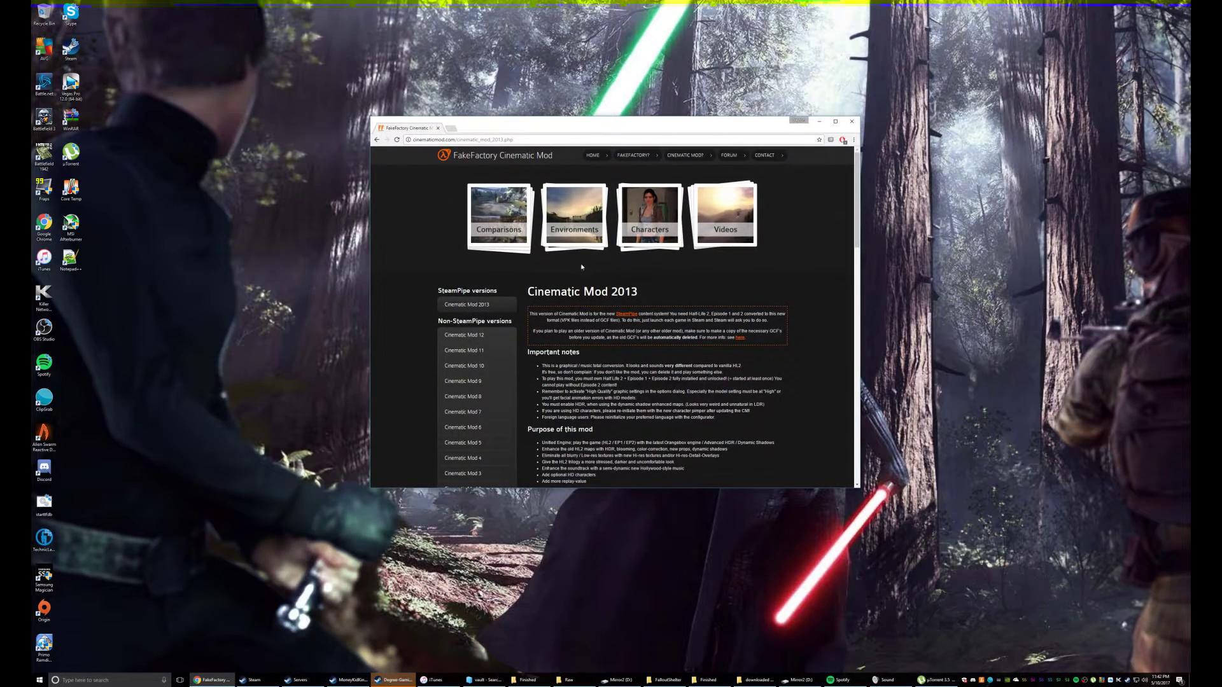
scroll(561, 282, down, 2)
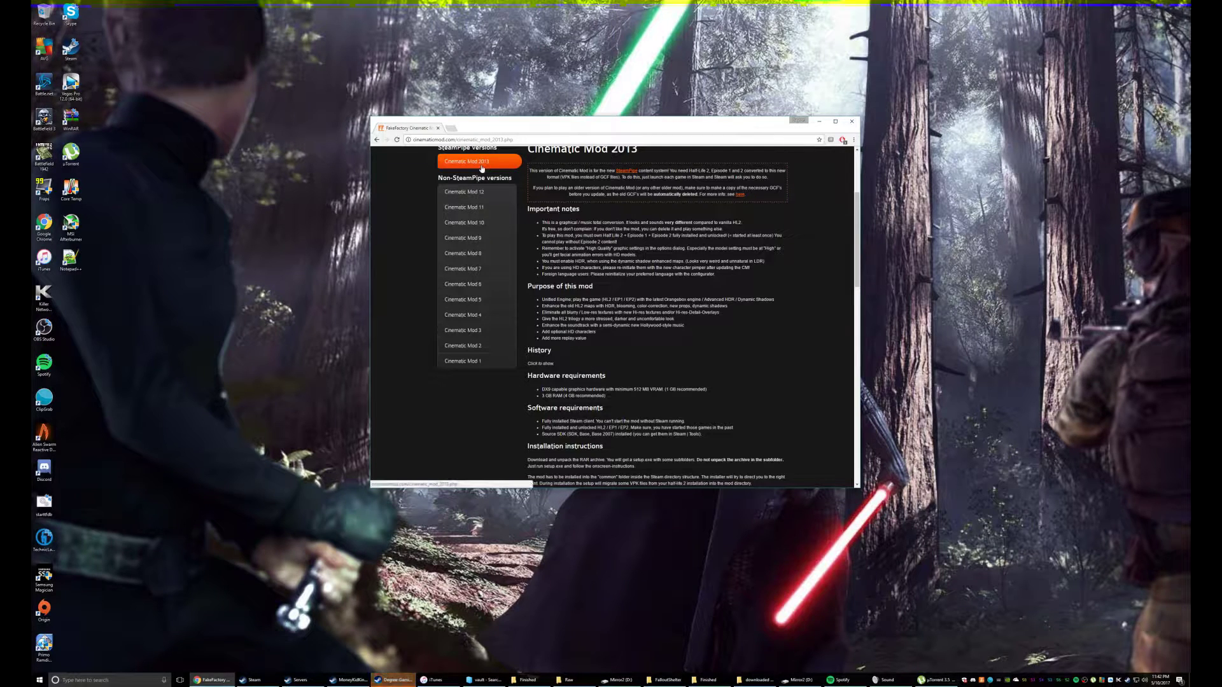
scroll(646, 327, down, 10)
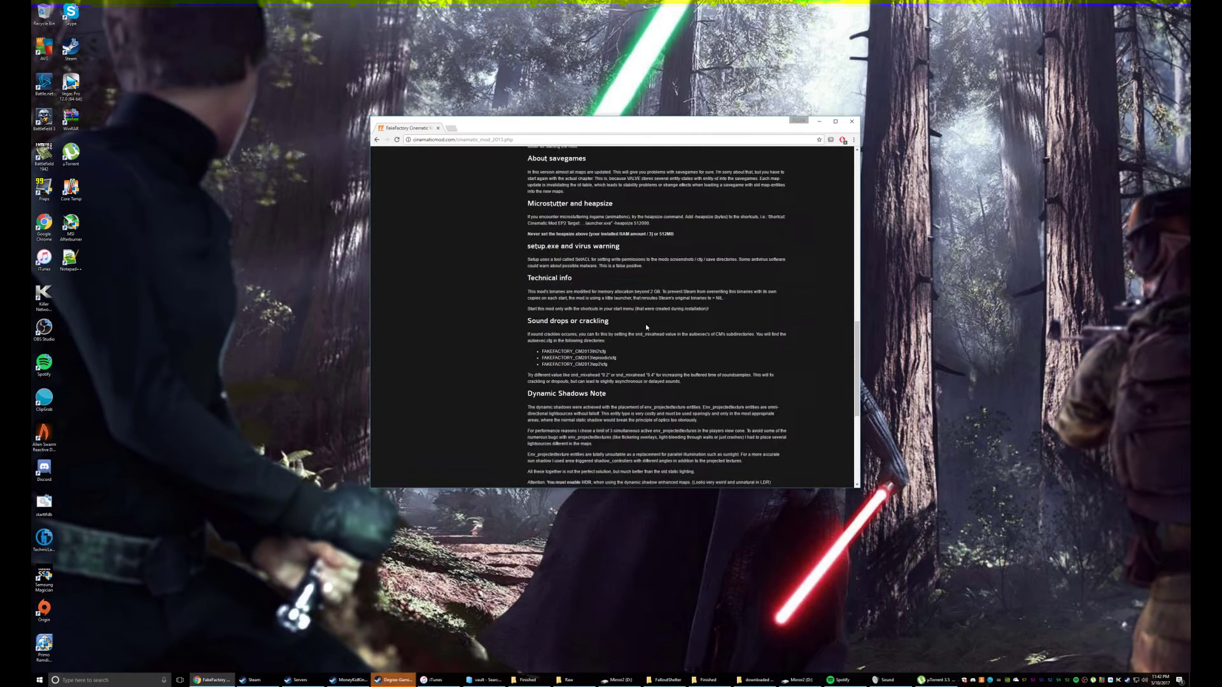
scroll(647, 327, down, 2)
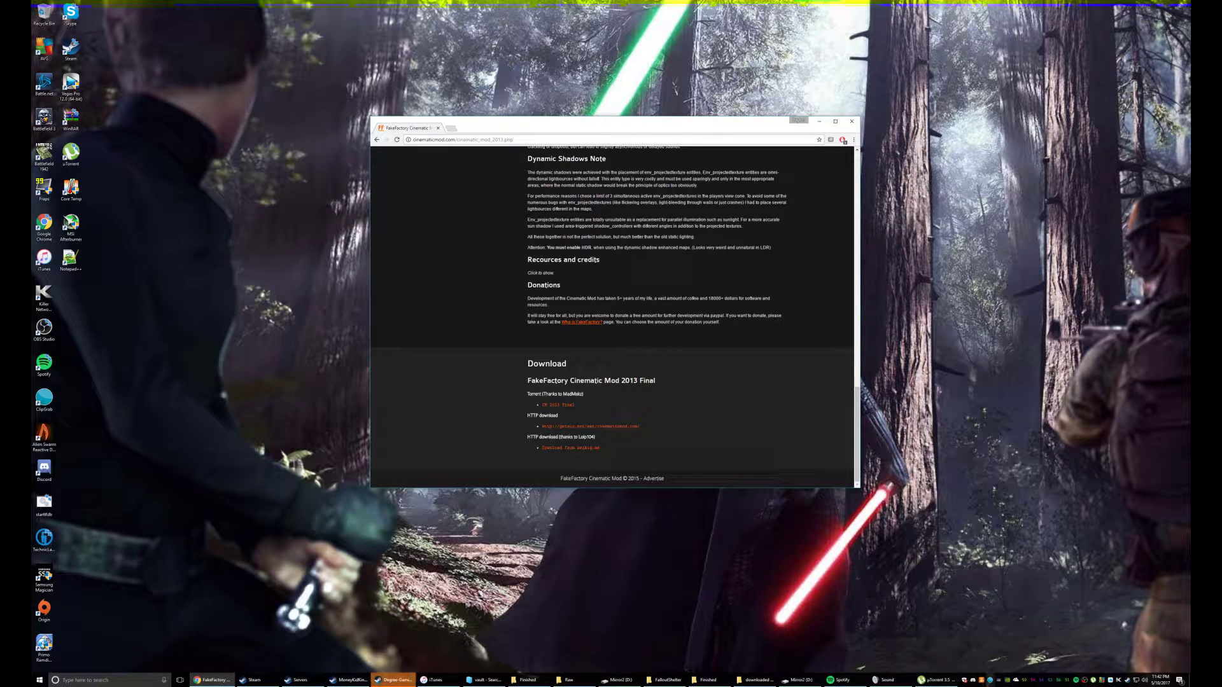
Bring up µTorrent and list the ten CM2013_FINAL part files of the HL2_CinematicMod_2013_final torrent
click(945, 685)
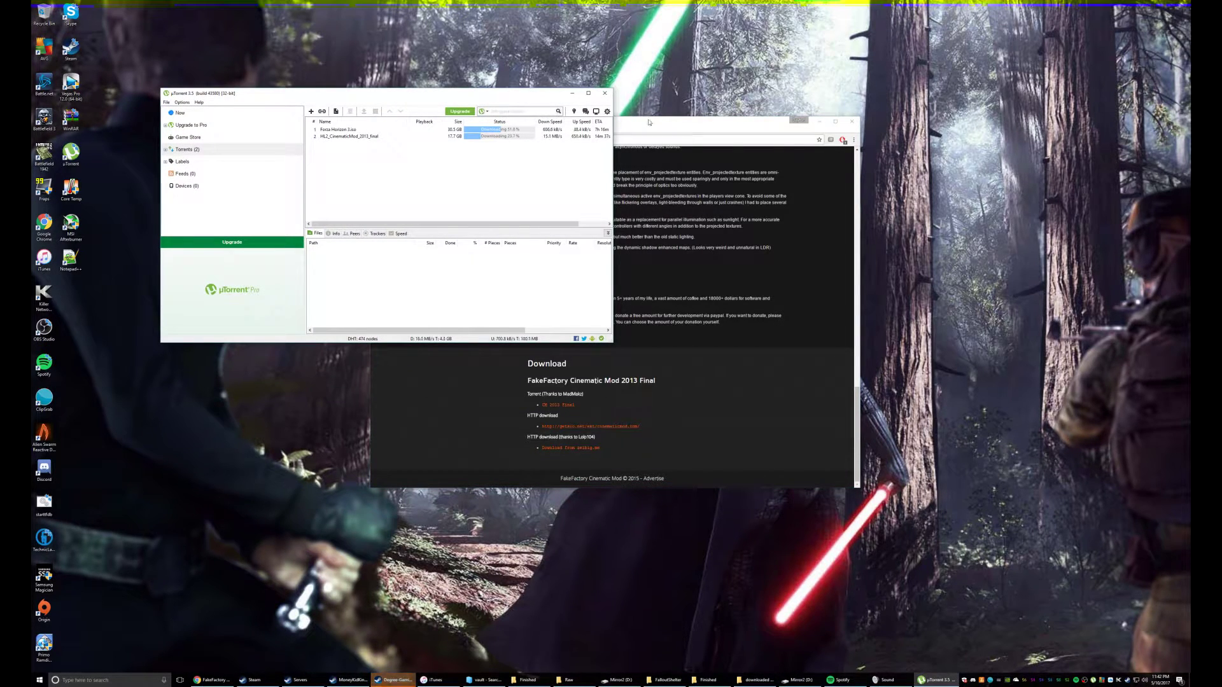
mouse_move(527, 96)
mouse_down()
mouse_move(489, 97)
mouse_move(504, 94)
mouse_up()
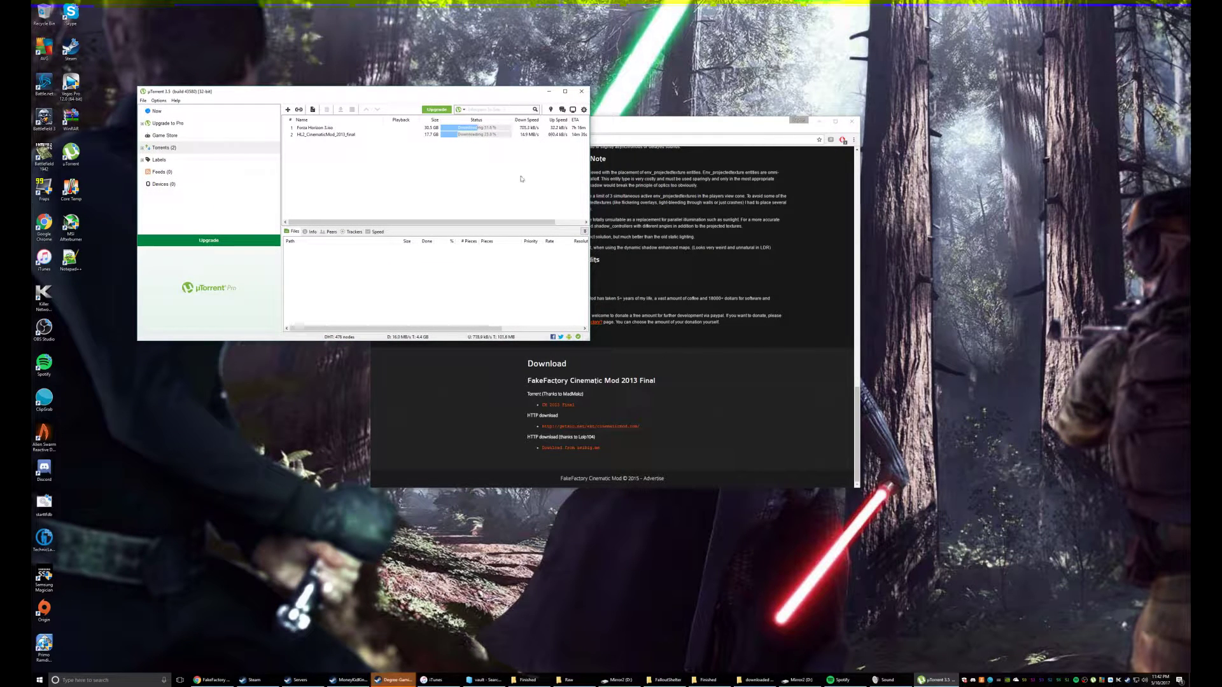
click(472, 135)
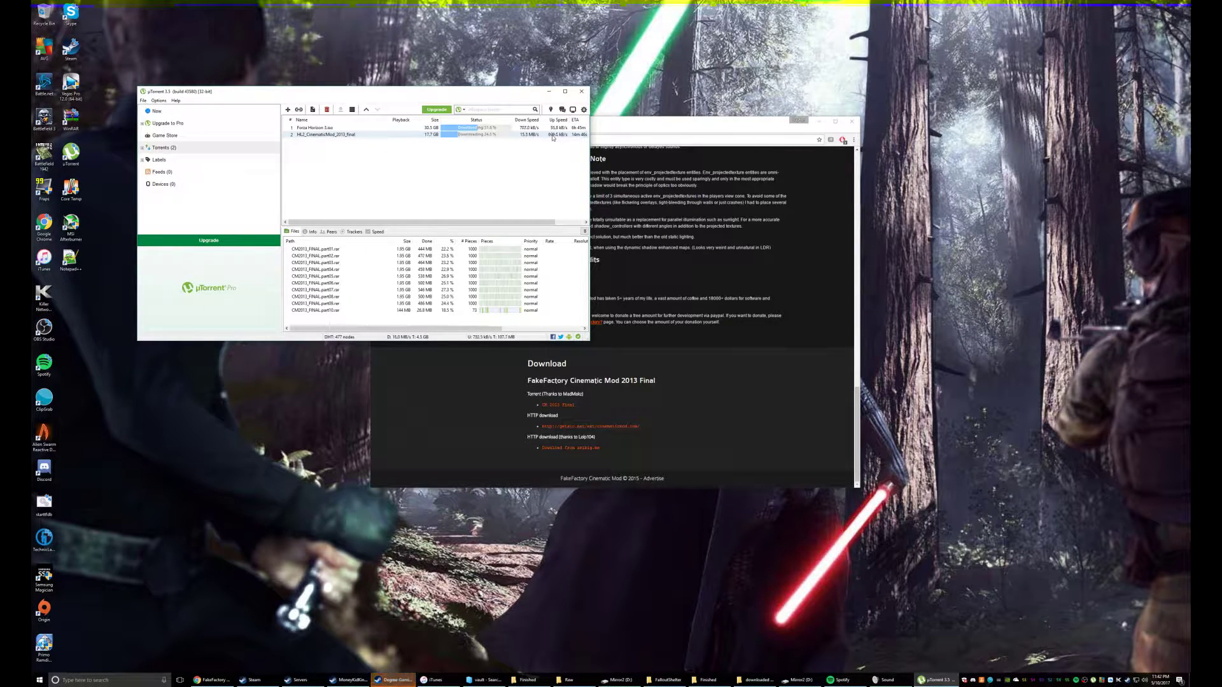
click(528, 160)
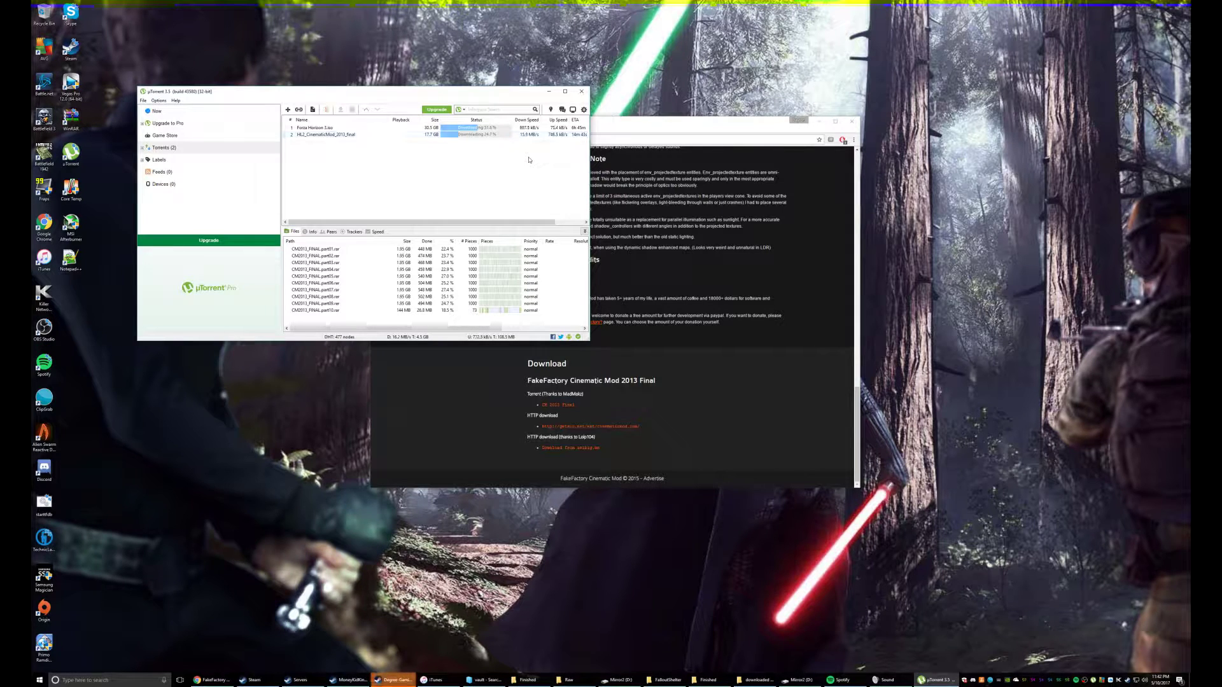
click(526, 135)
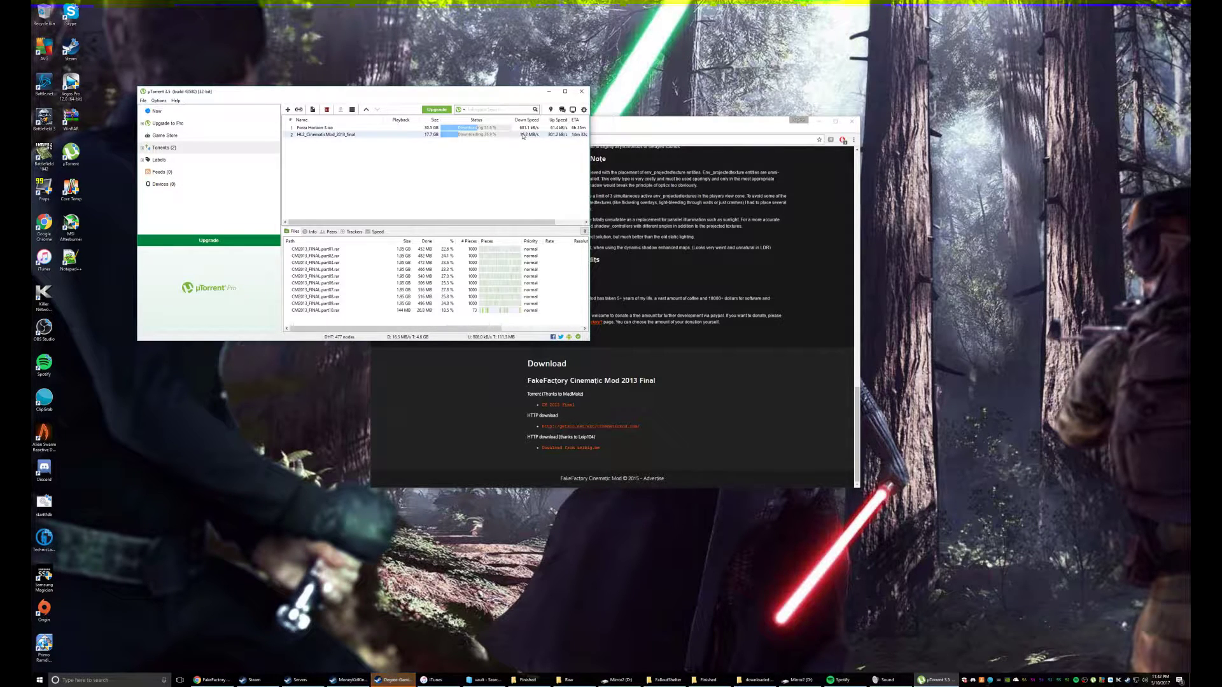
click(523, 165)
click(525, 135)
click(525, 163)
click(526, 135)
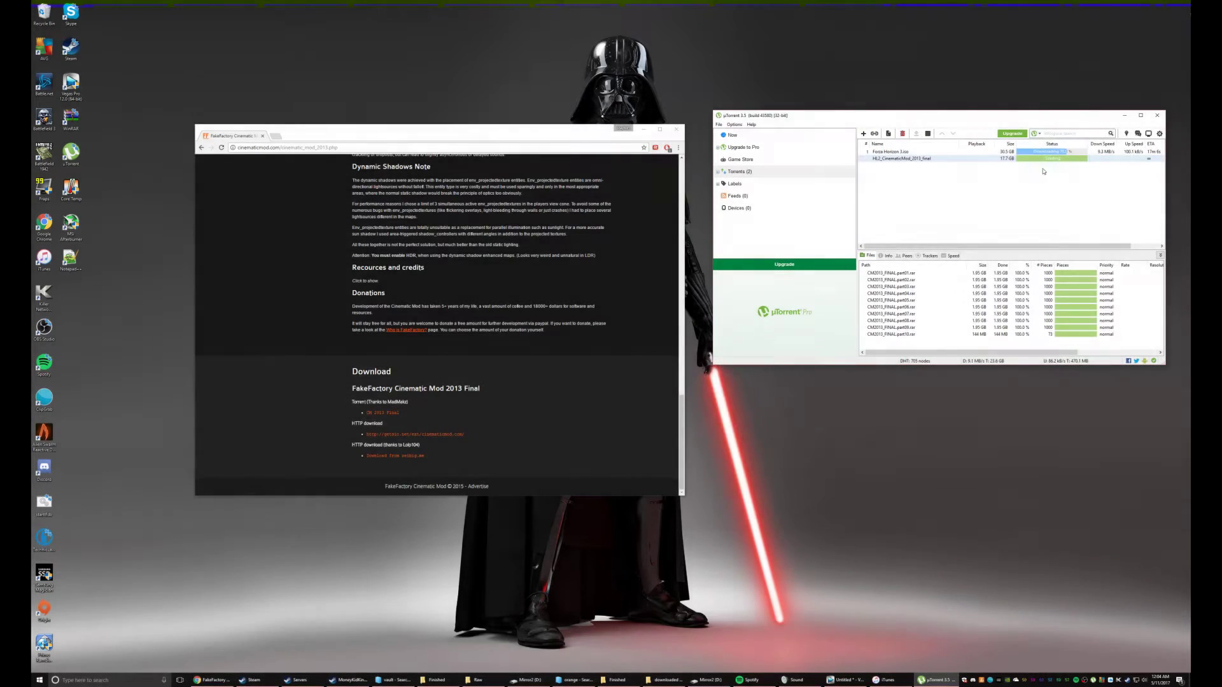
Stop the finished HL2_CinematicMod_2013_final torrent and open its folder of CM2013_FINAL part archives
right_click(996, 161)
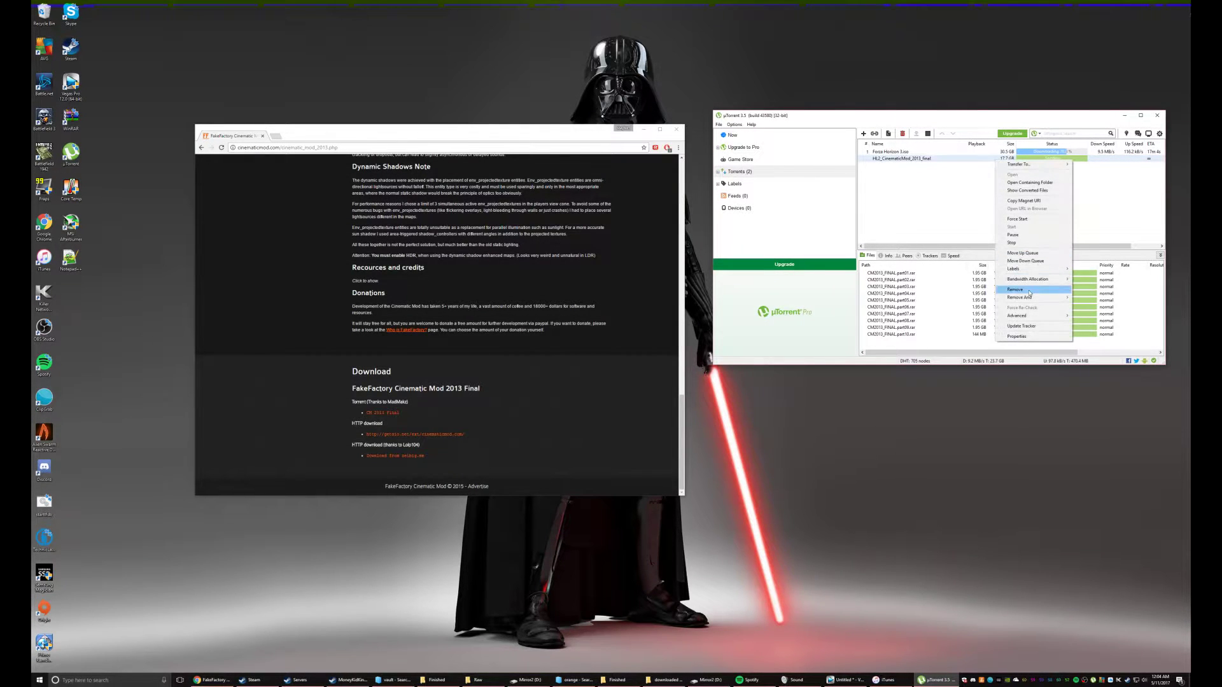
click(1026, 244)
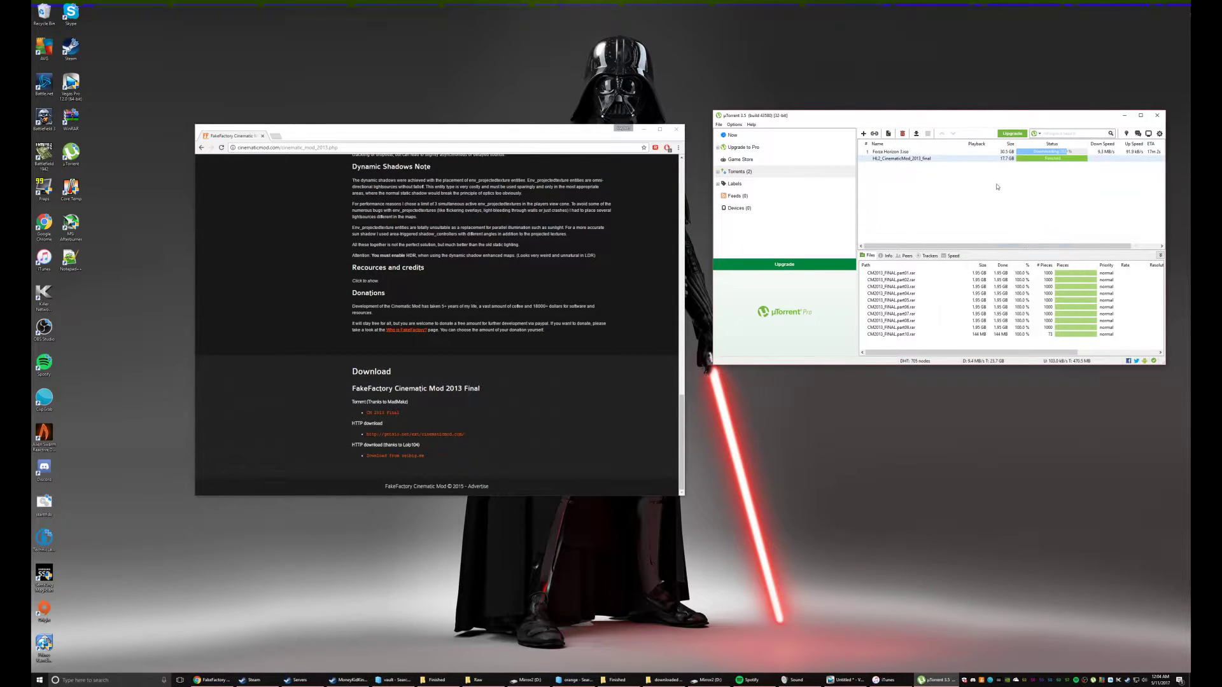
right_click(936, 163)
click(954, 181)
drag(267, 184, 1014, 188)
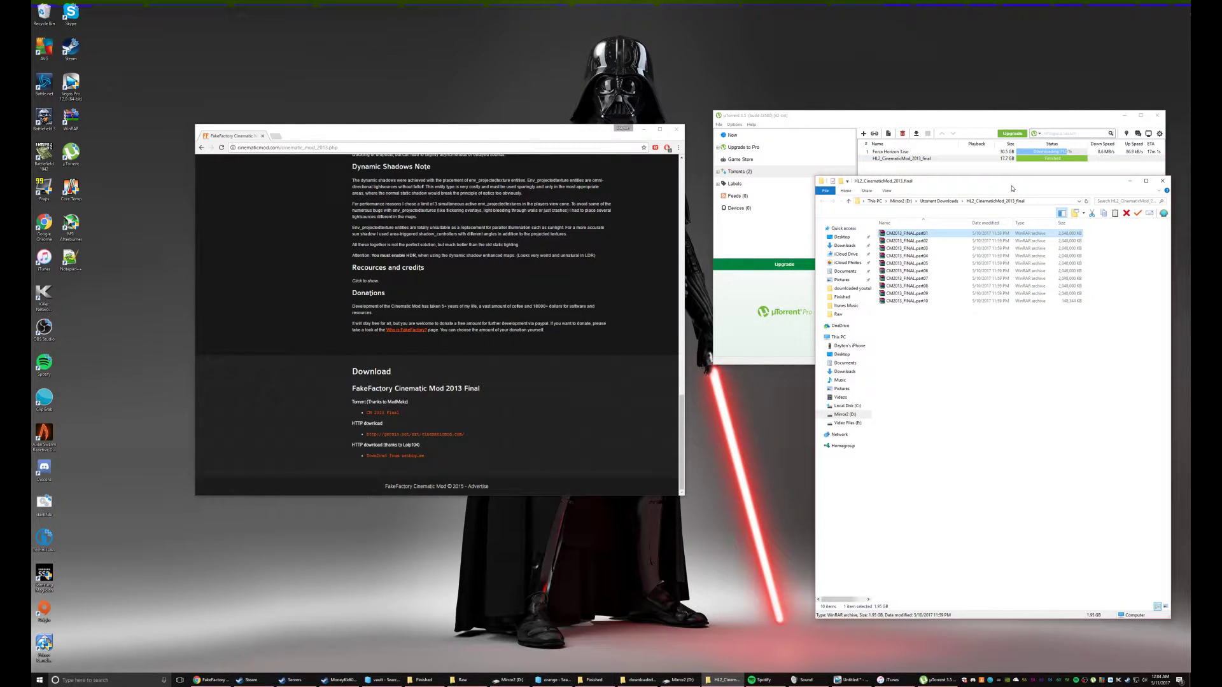
click(922, 326)
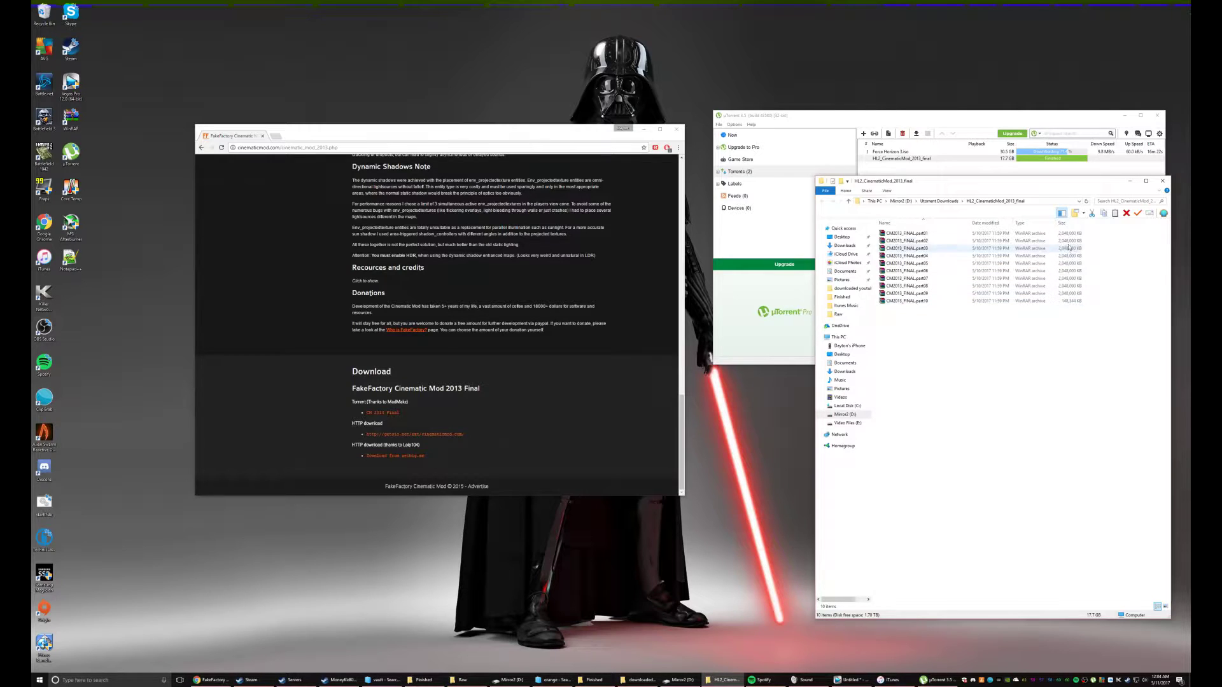
click(928, 234)
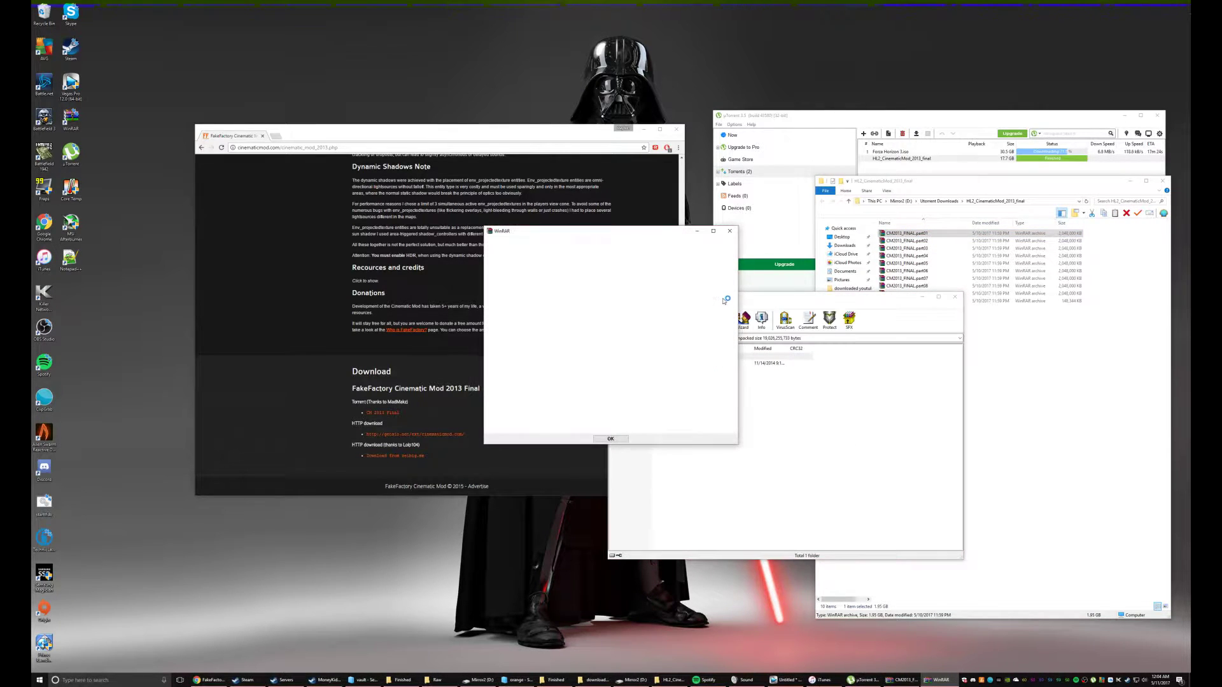
click(729, 234)
double_click(630, 363)
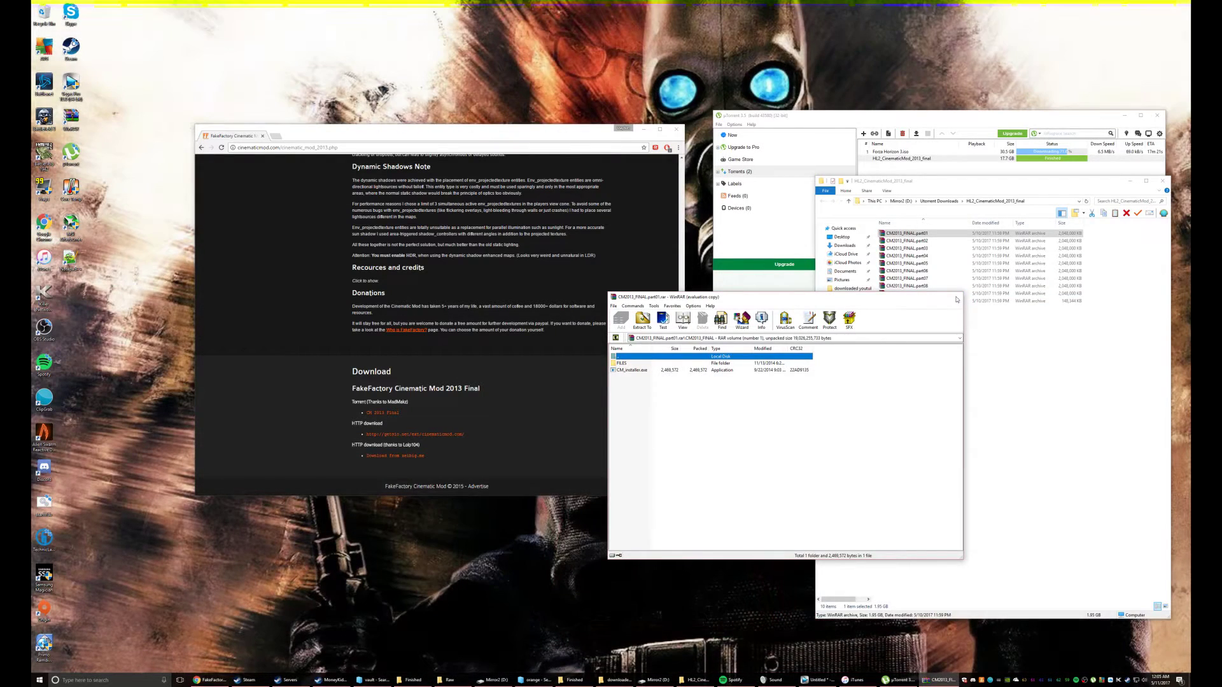
click(955, 296)
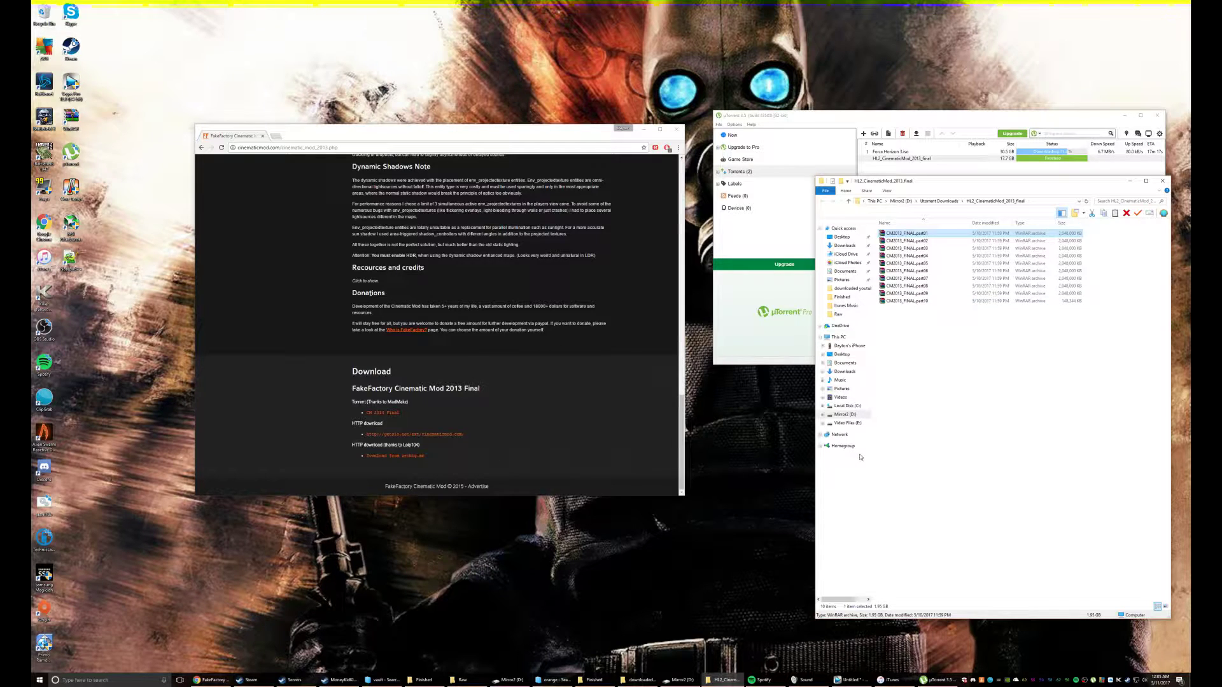
Create a new desktop folder named tempcinematic
click(923, 441)
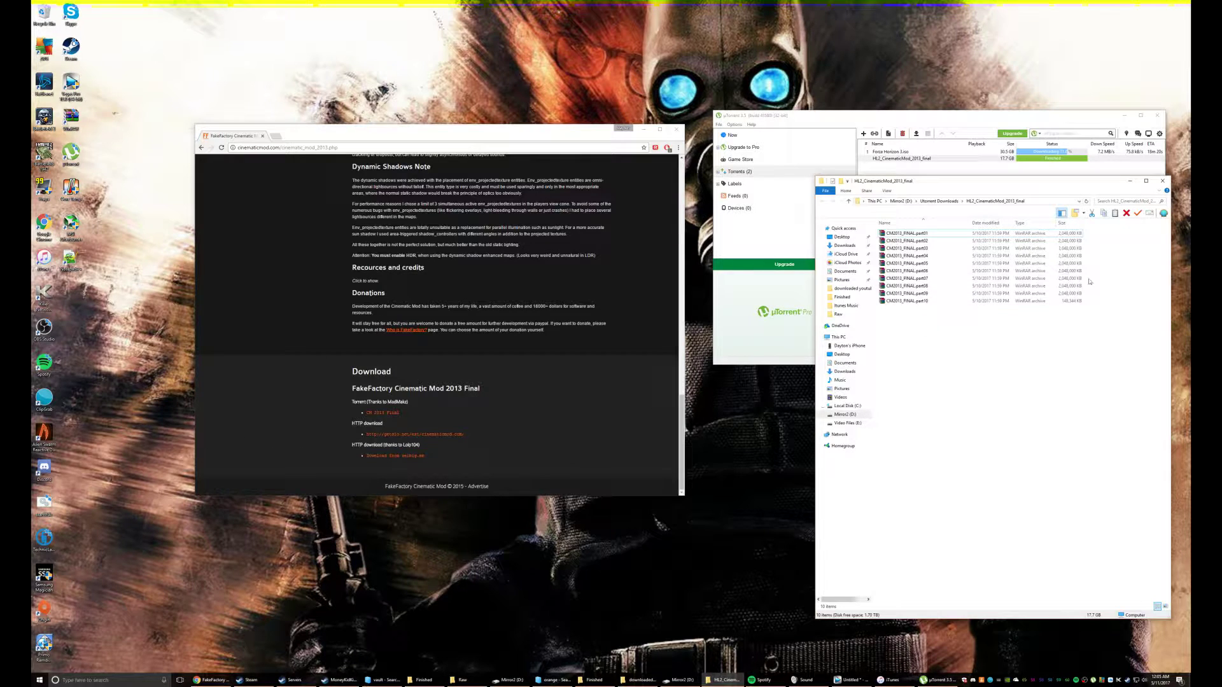
right_click(79, 314)
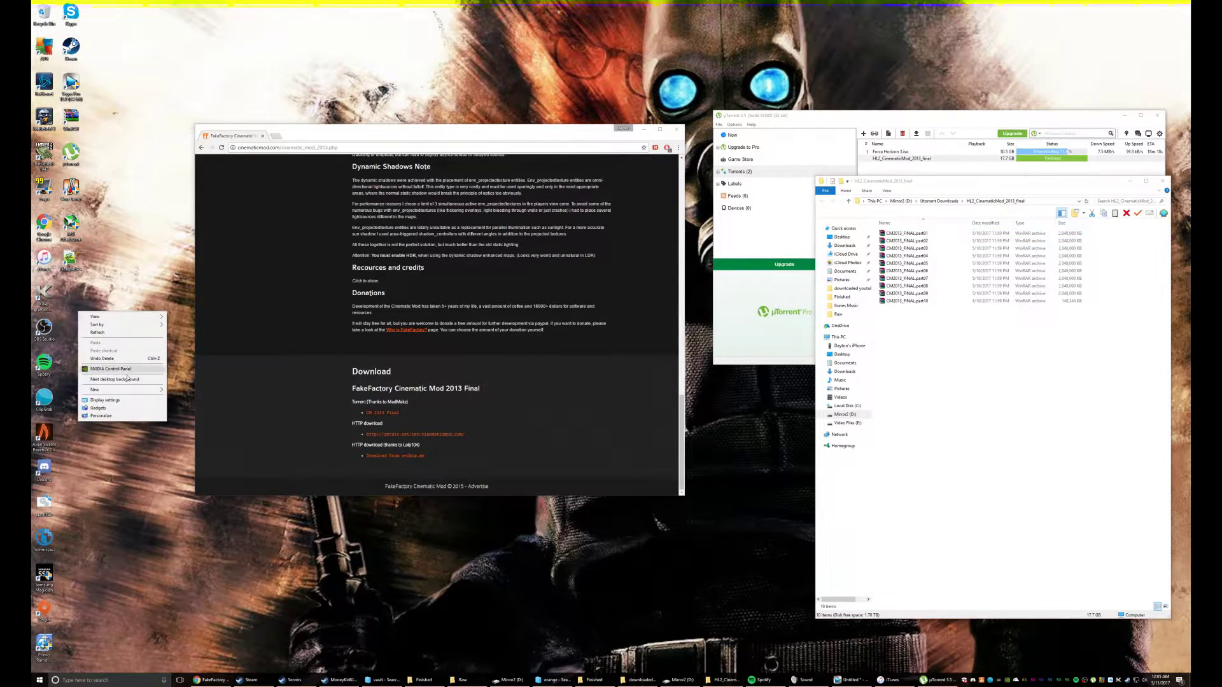
mouse_move(147, 390)
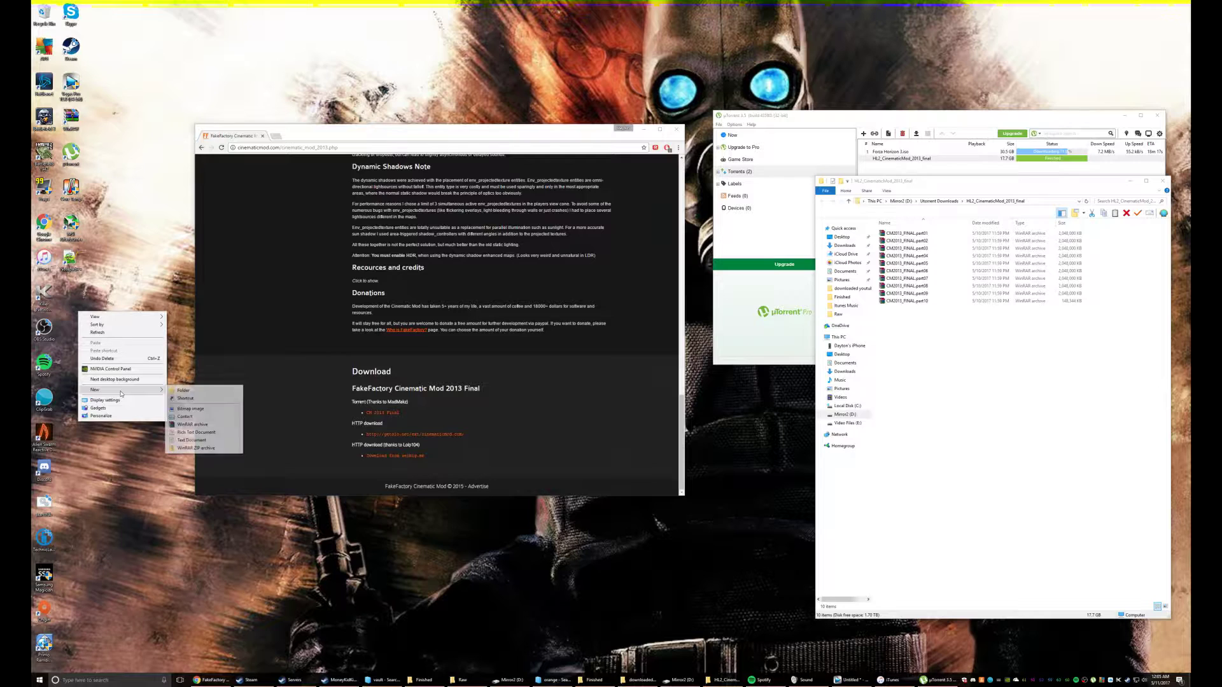
click(199, 394)
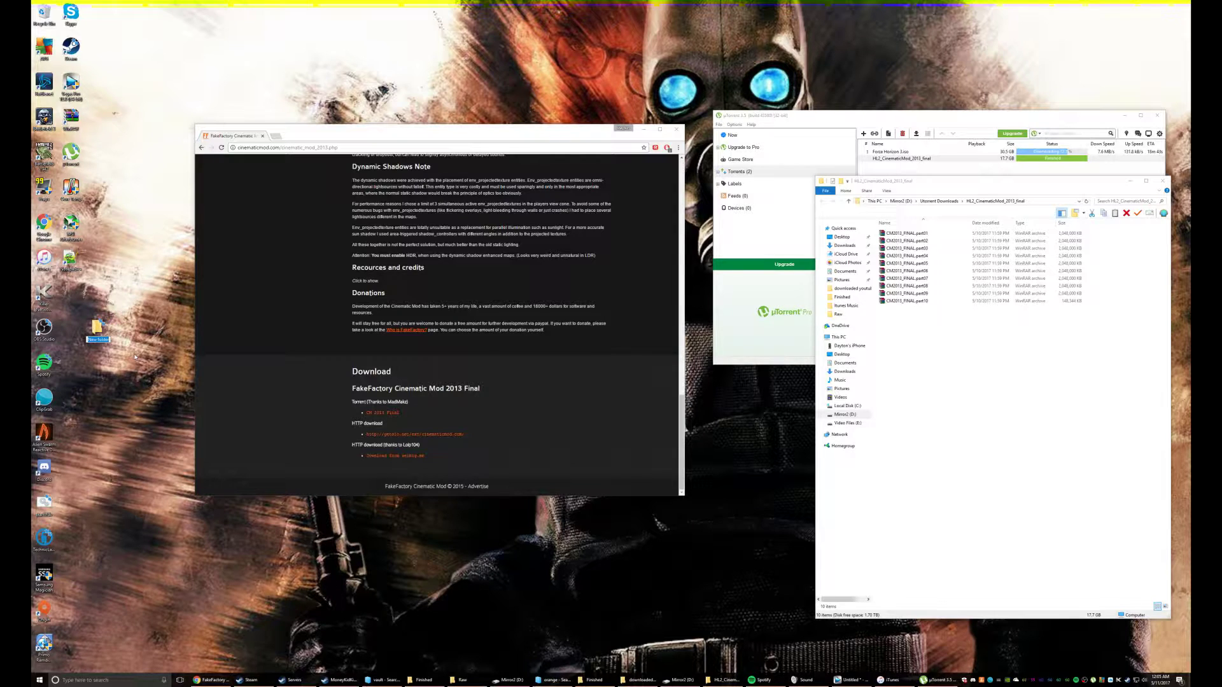
key(BackSpace)
text(tempcinematic)
Open tempcinematic beside the download folder and select all ten part archives
double_click(99, 337)
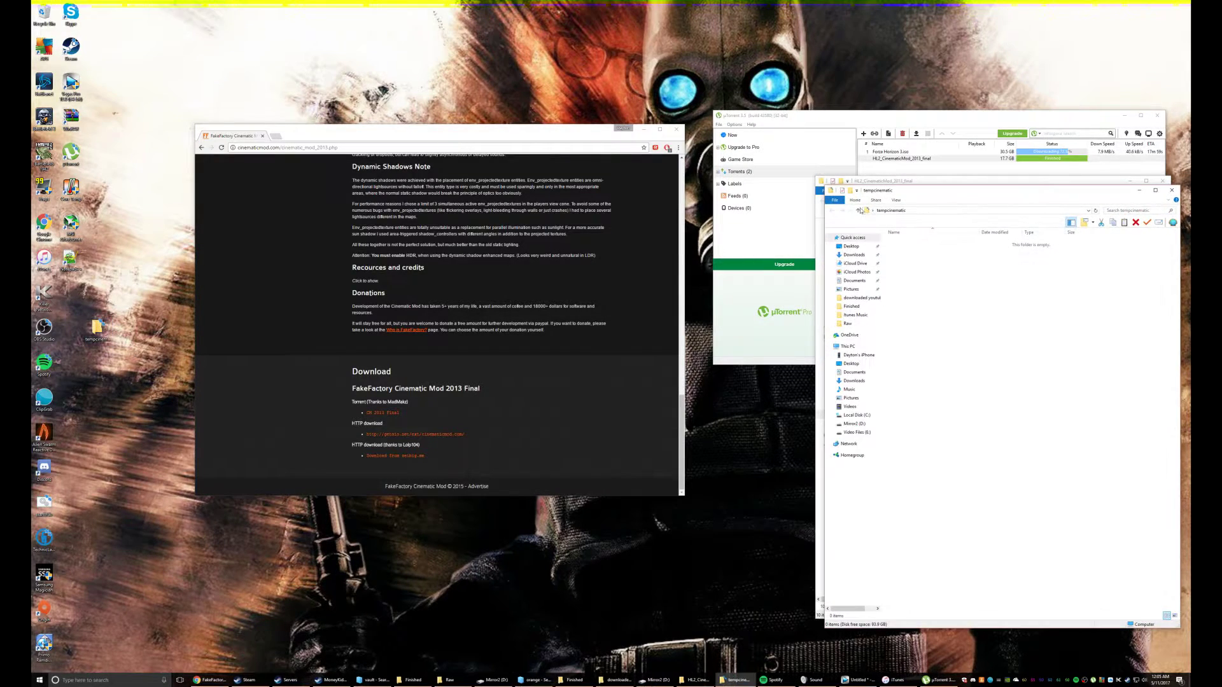
drag(943, 193, 548, 170)
drag(895, 346, 935, 237)
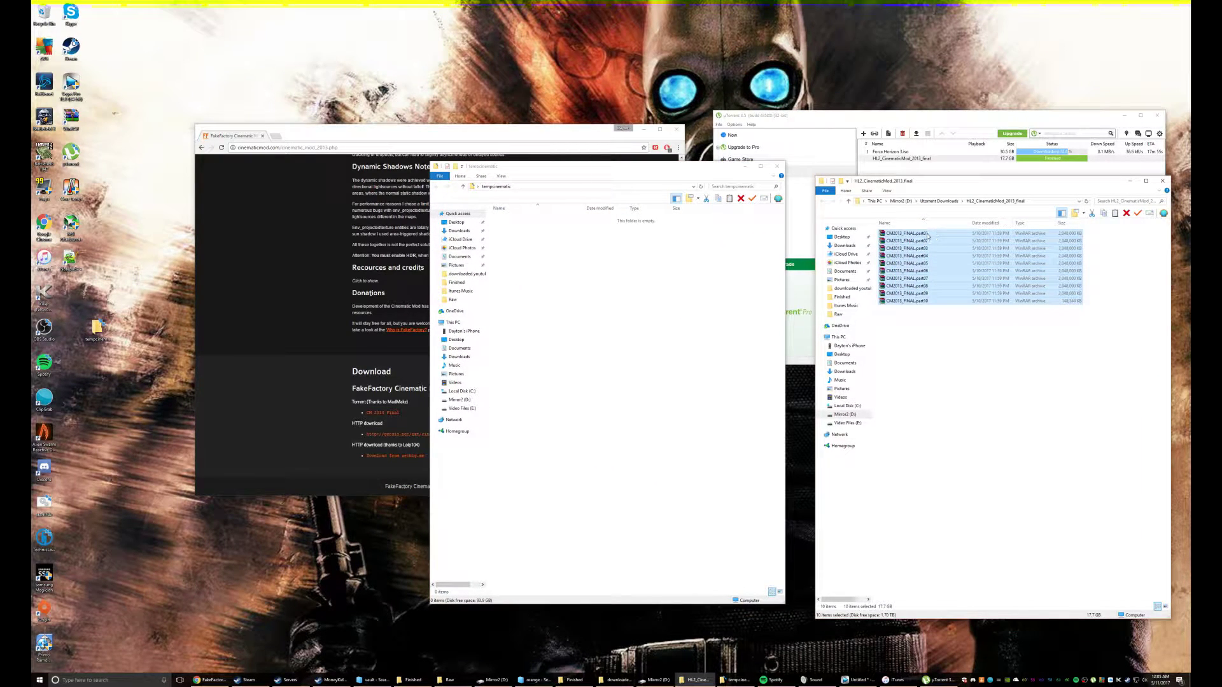
Extract the selected CM2013_FINAL part archives with WinRAR into Desktop\tempcinematic
right_click(927, 235)
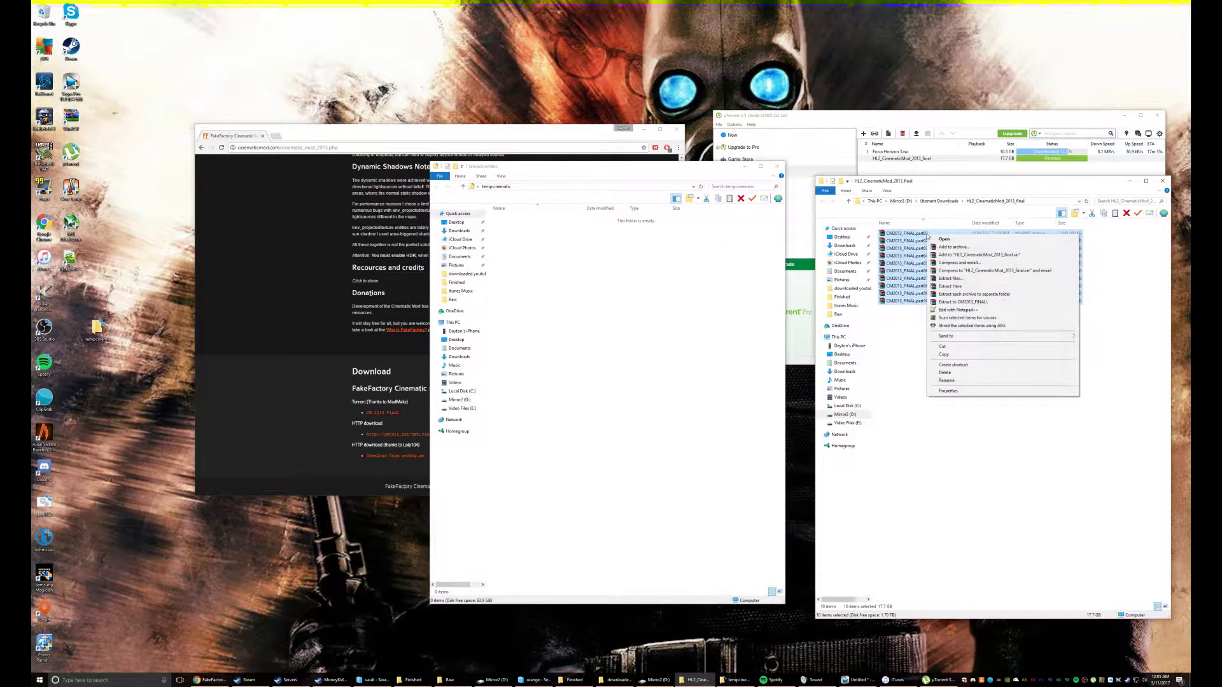
click(964, 279)
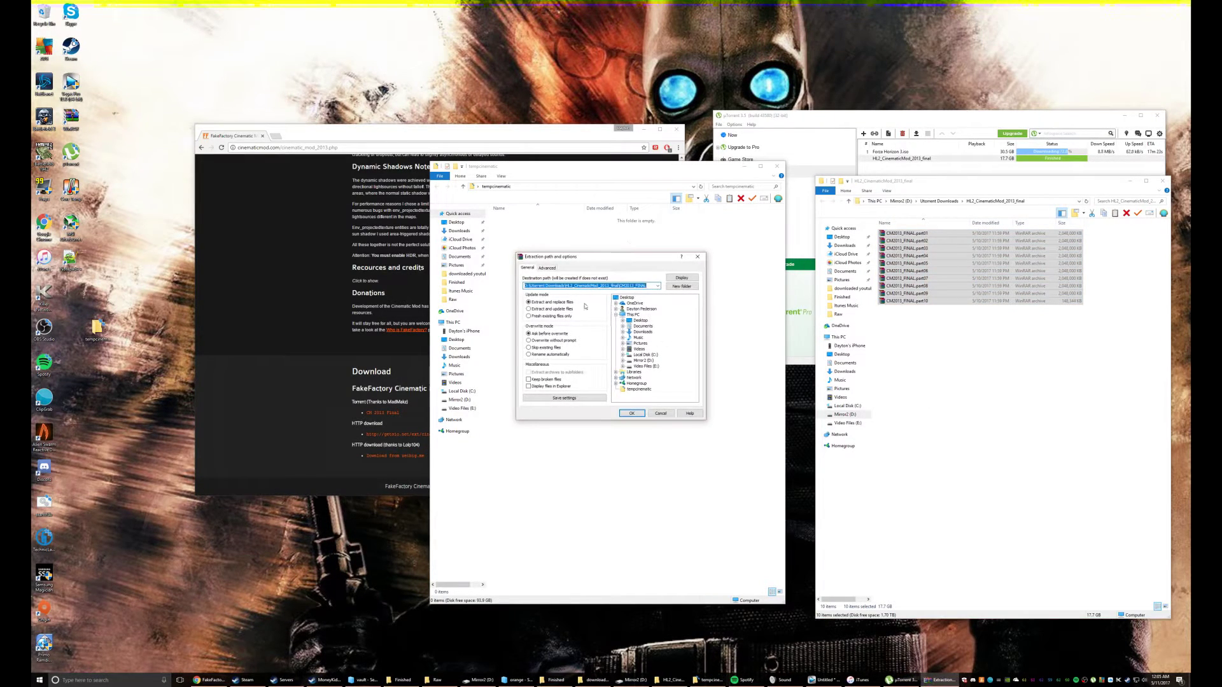
click(628, 322)
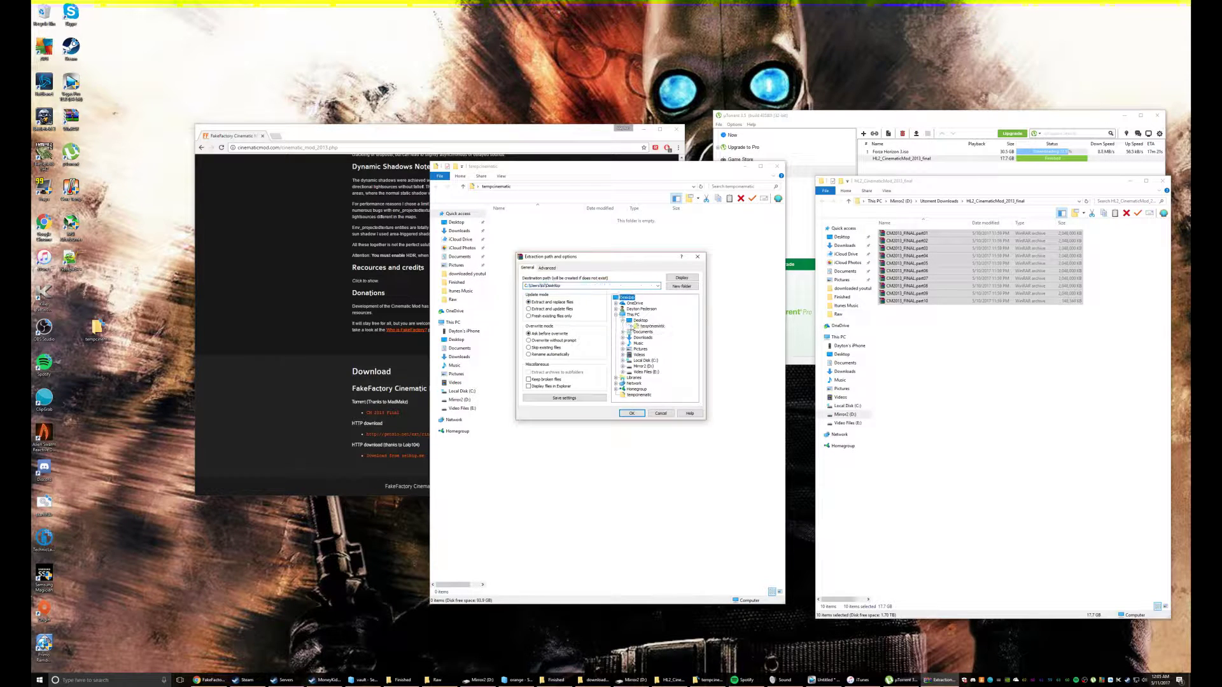
click(652, 326)
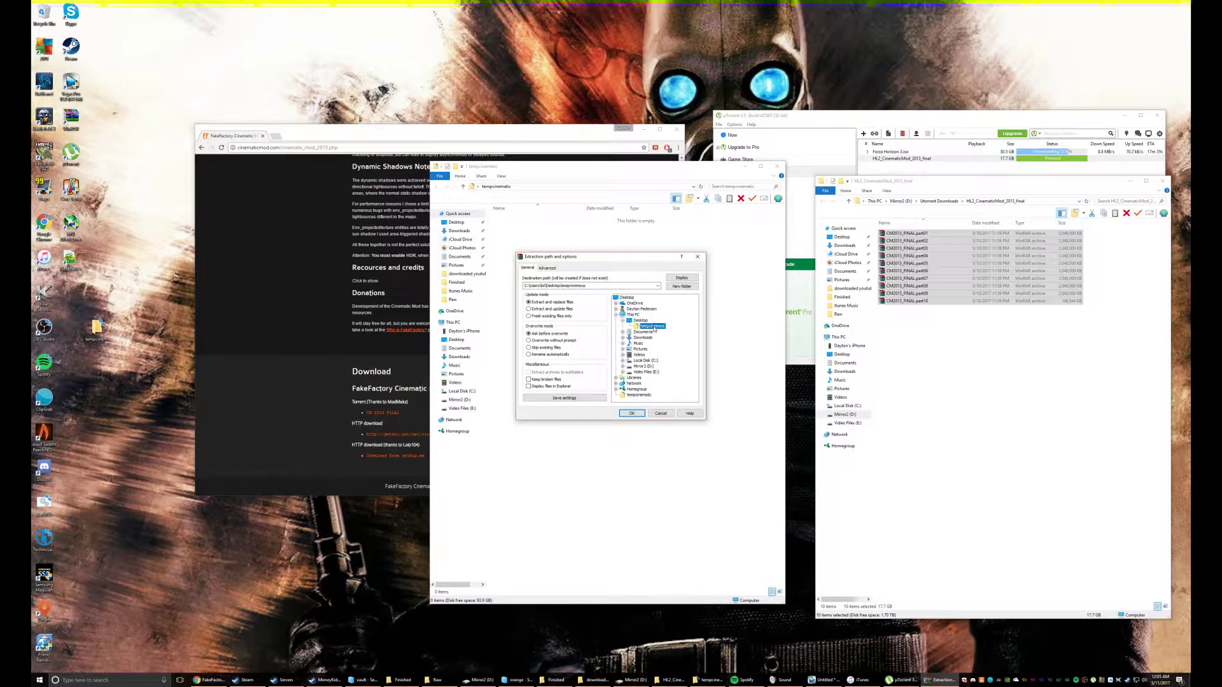
click(631, 413)
drag(623, 299, 939, 338)
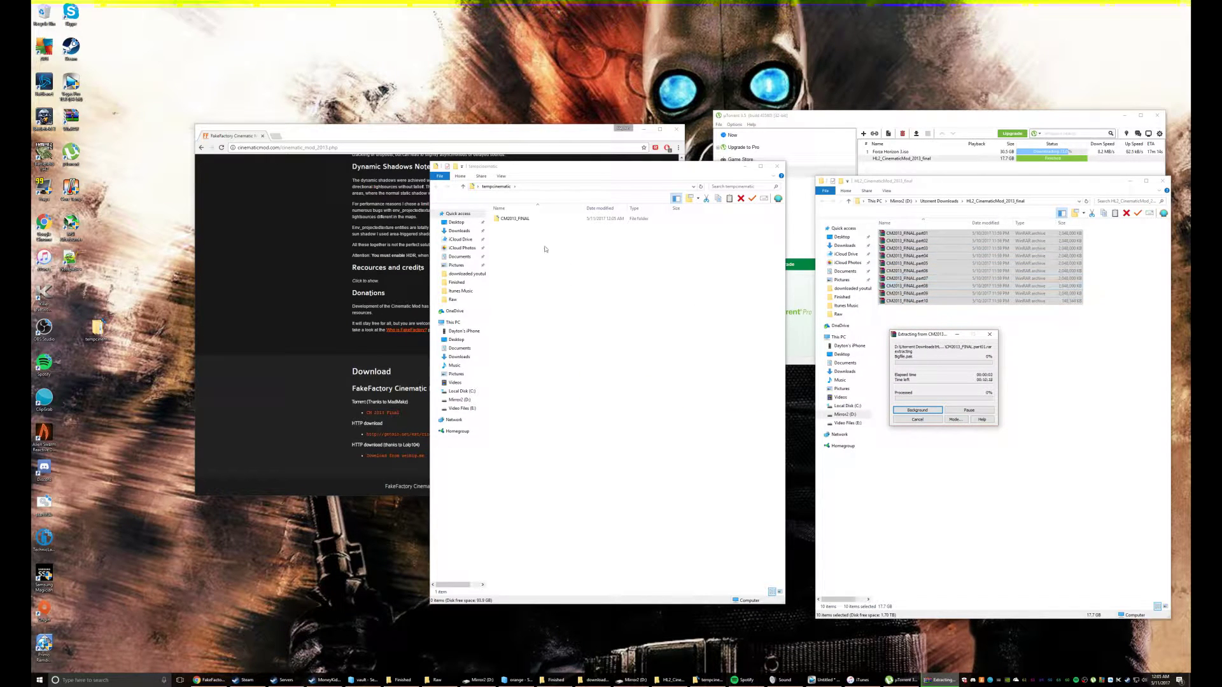
Let WinRAR finish extracting CM2013_FINAL, keeping its progress window clear of other windows
click(520, 223)
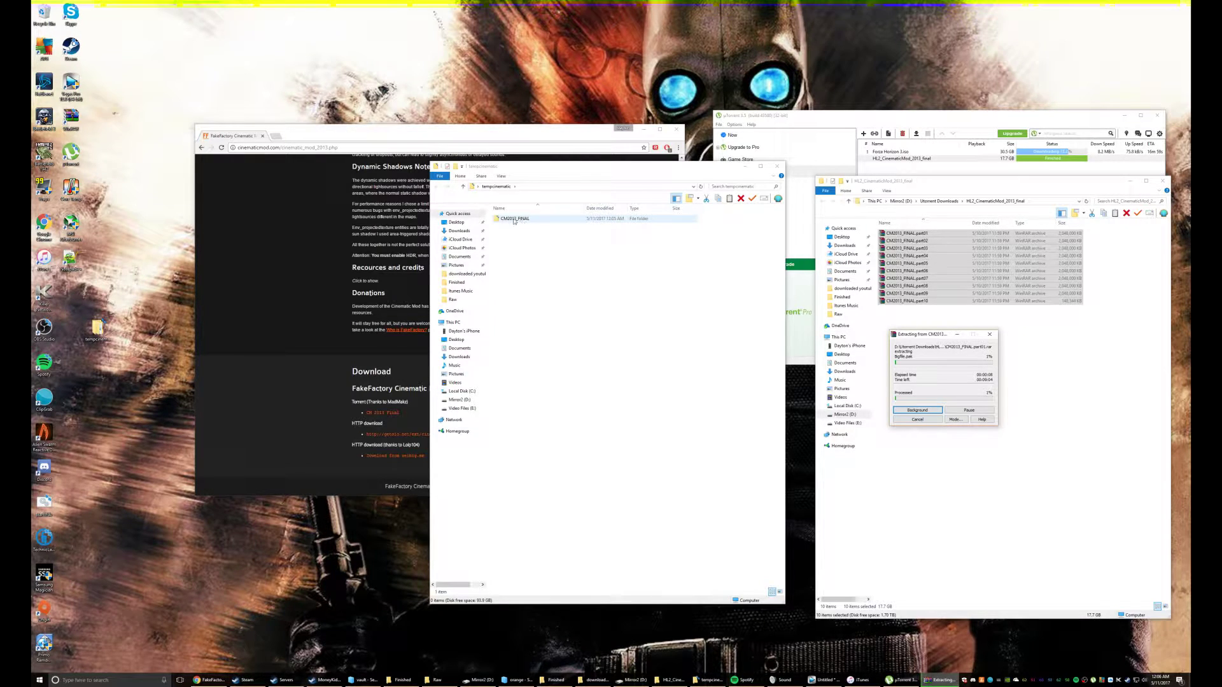
drag(920, 336, 670, 26)
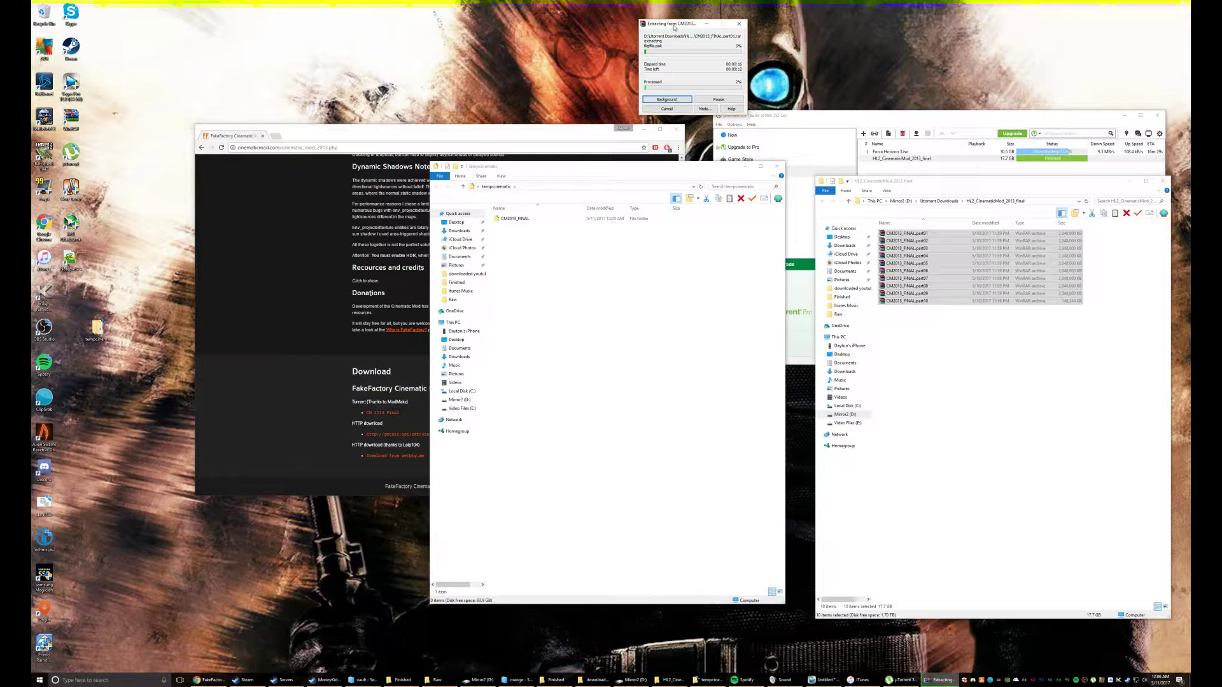
drag(801, 1, 887, 150)
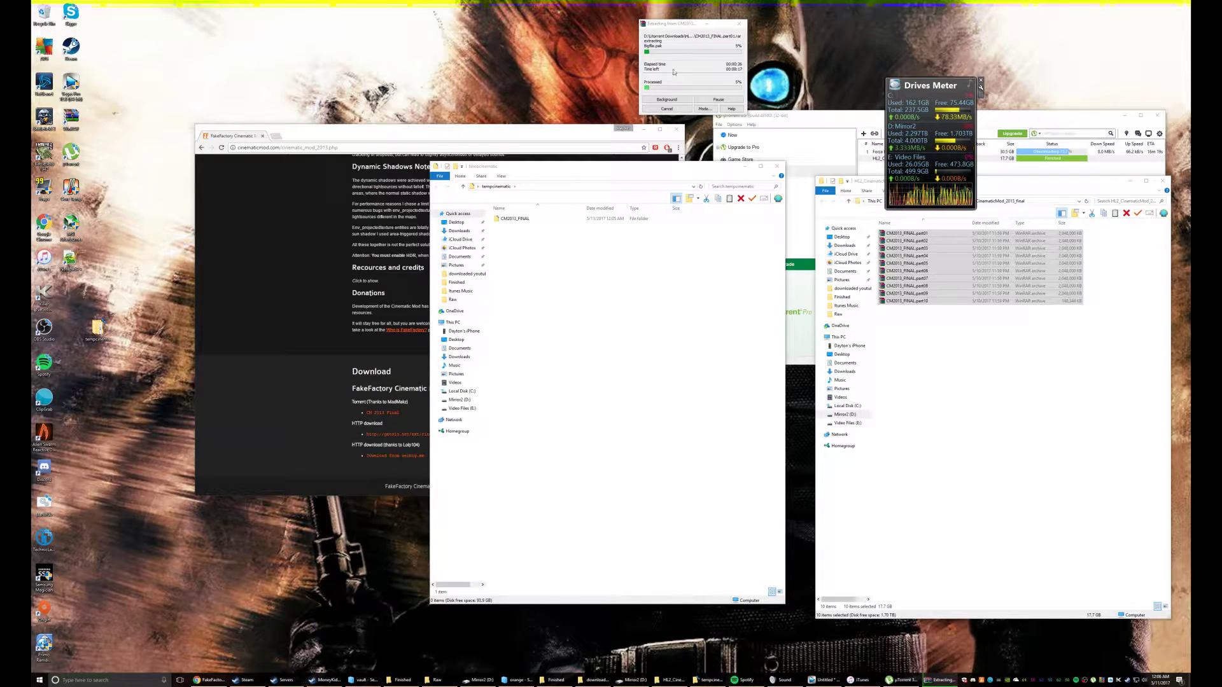
drag(684, 25, 638, 19)
drag(800, 12, 800, 0)
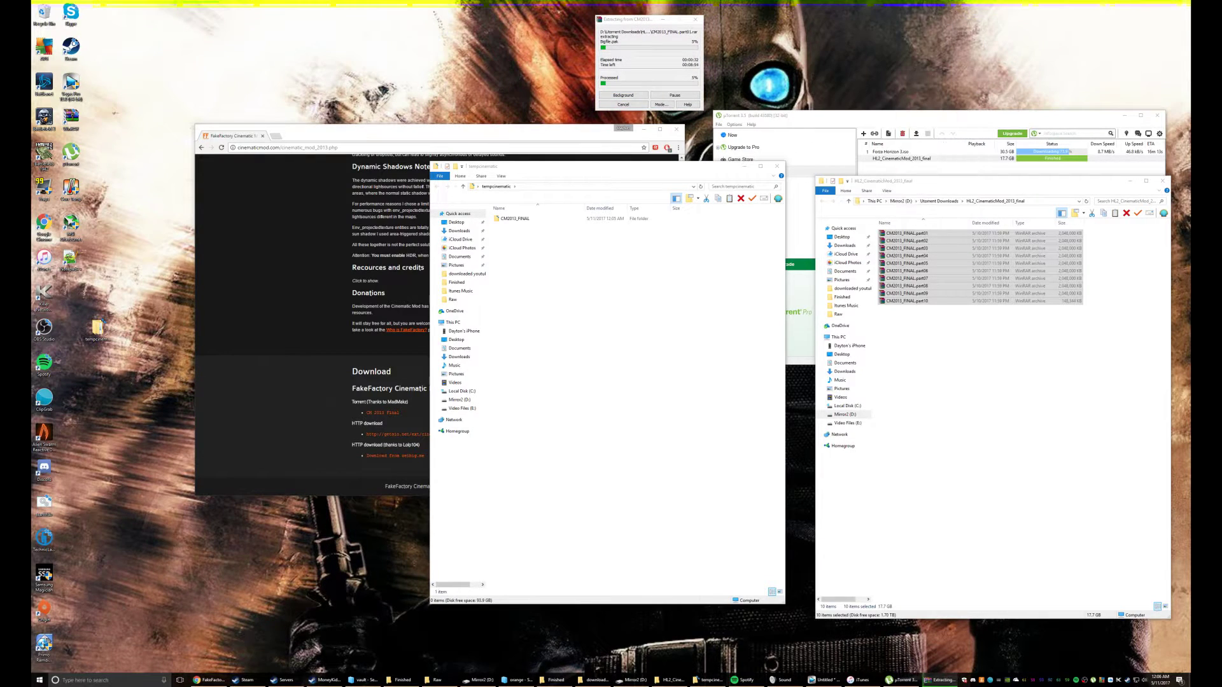
mouse_move(654, 26)
mouse_down()
mouse_move(686, 27)
mouse_move(631, 26)
mouse_up()
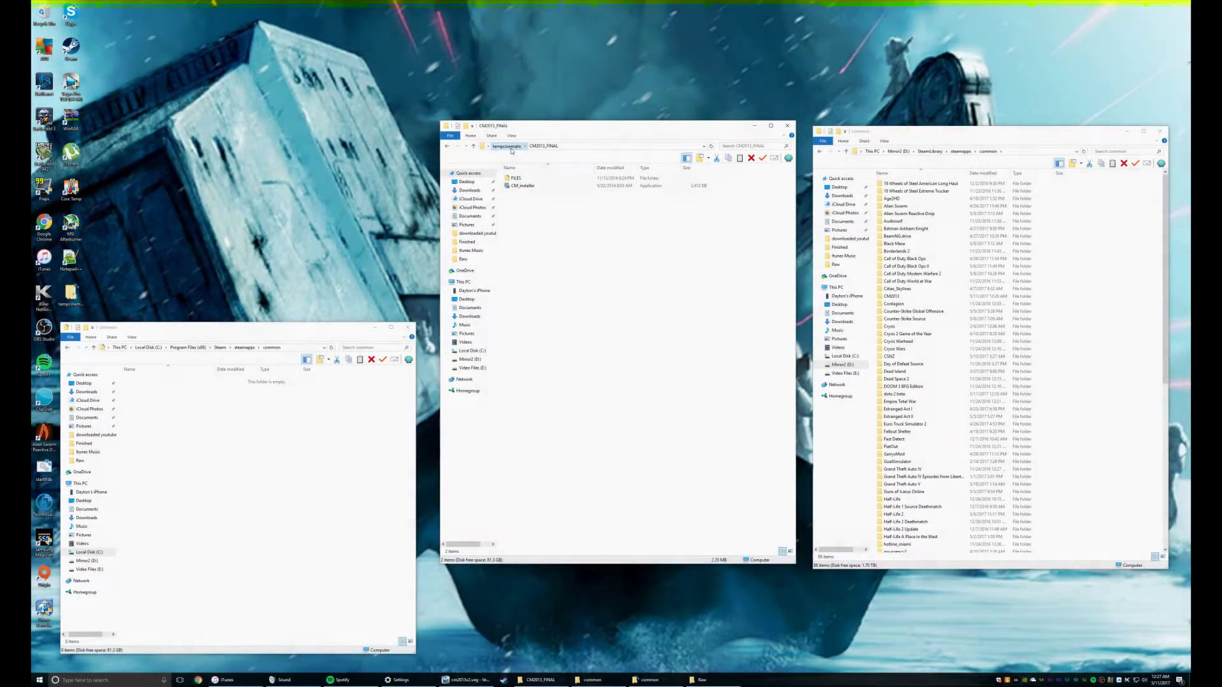
Navigate to CM2013_FINAL\FILES\Directx Update and launch DXSETUP
click(507, 146)
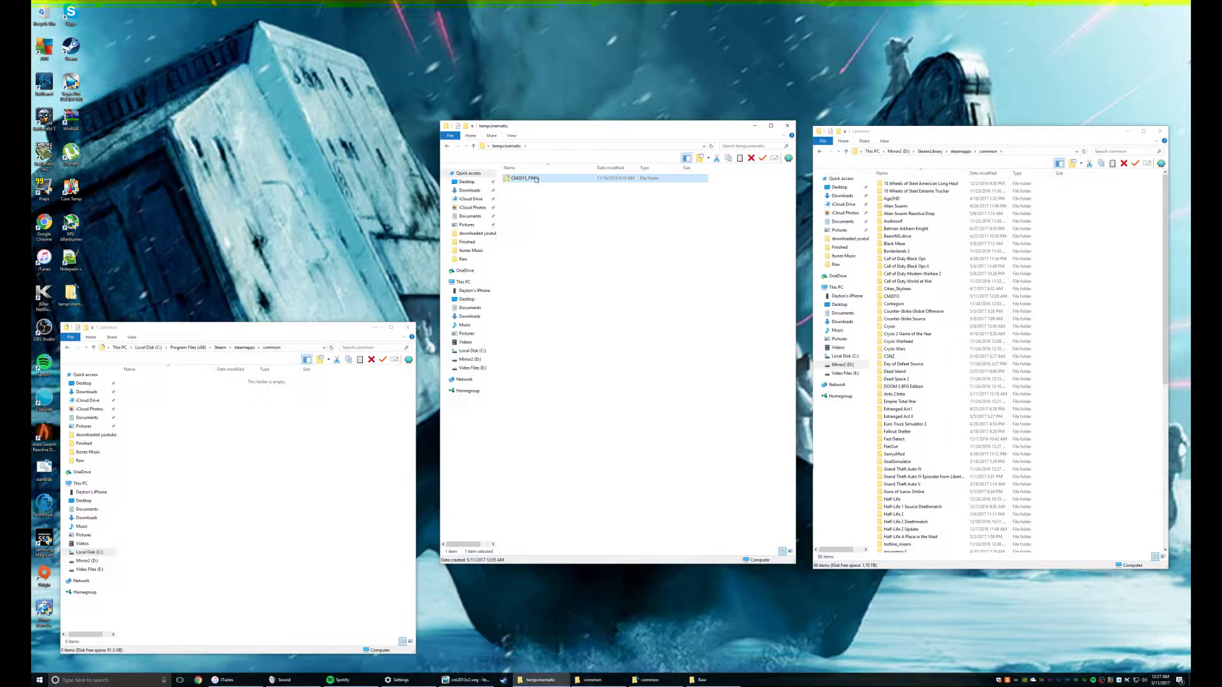
double_click(536, 179)
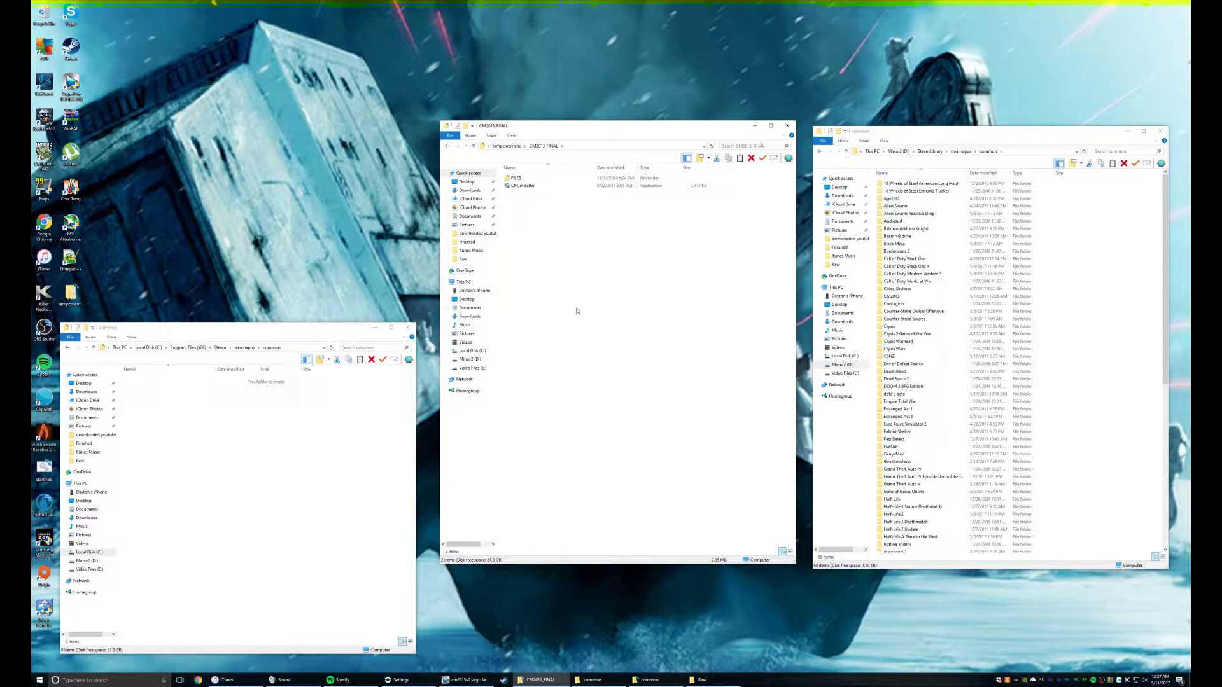
click(1101, 284)
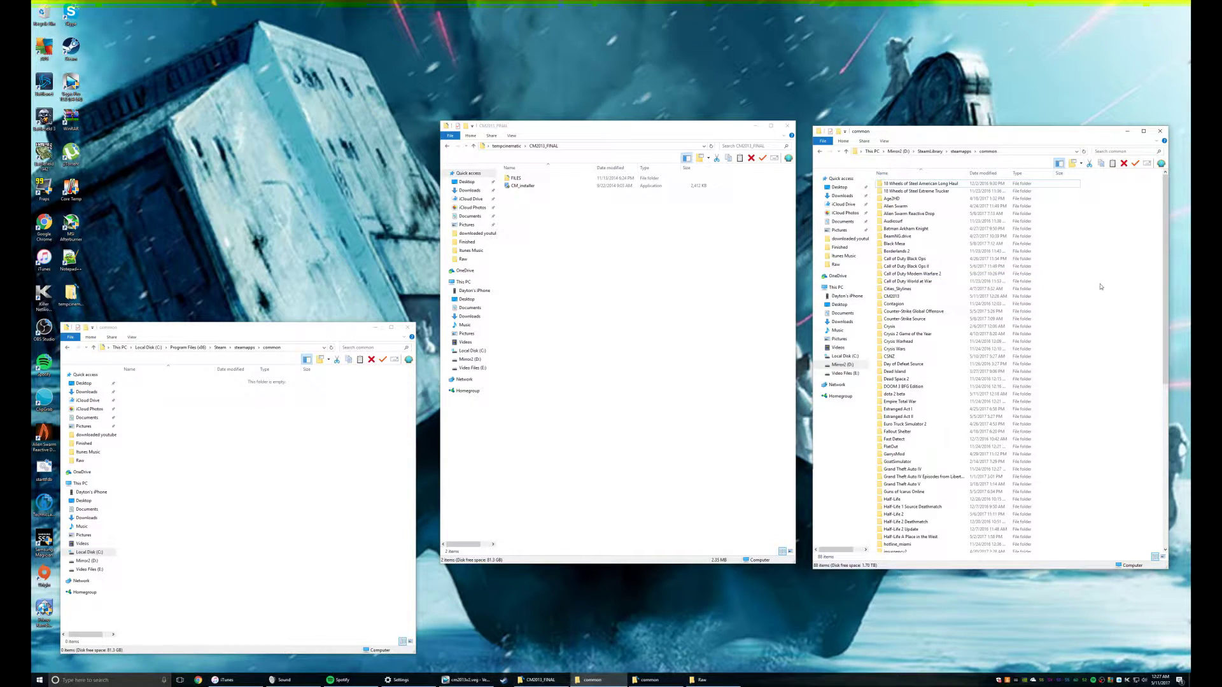
click(591, 308)
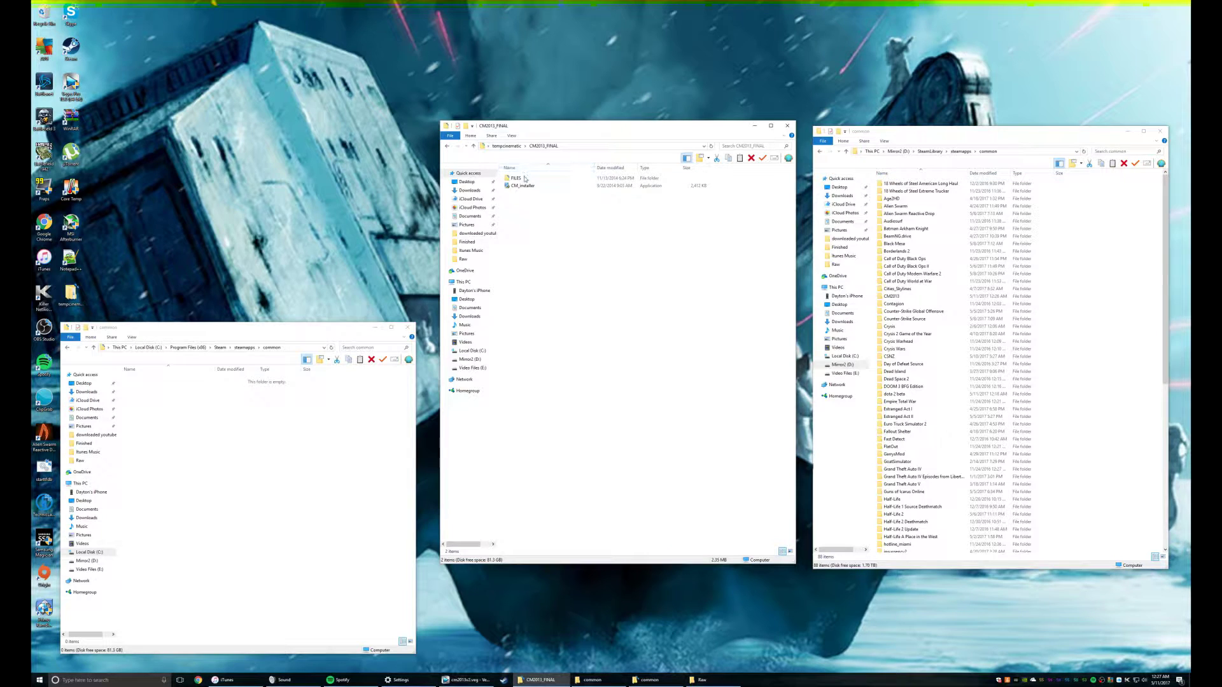
mouse_move(525, 180)
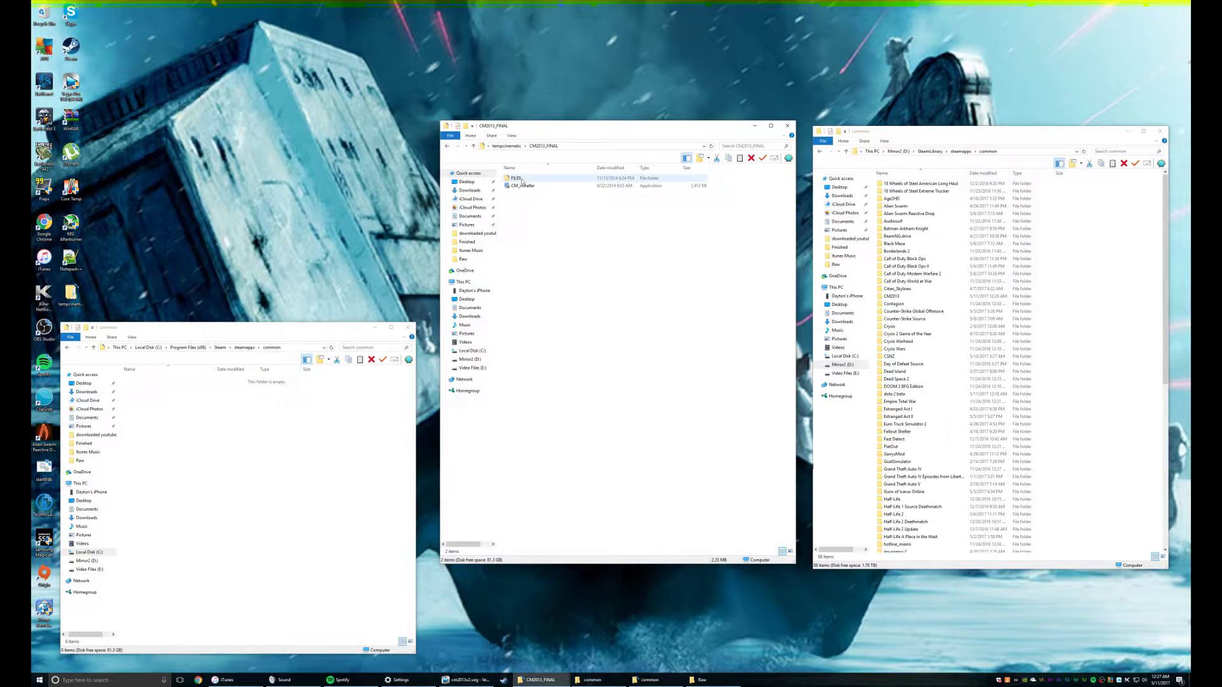
double_click(525, 180)
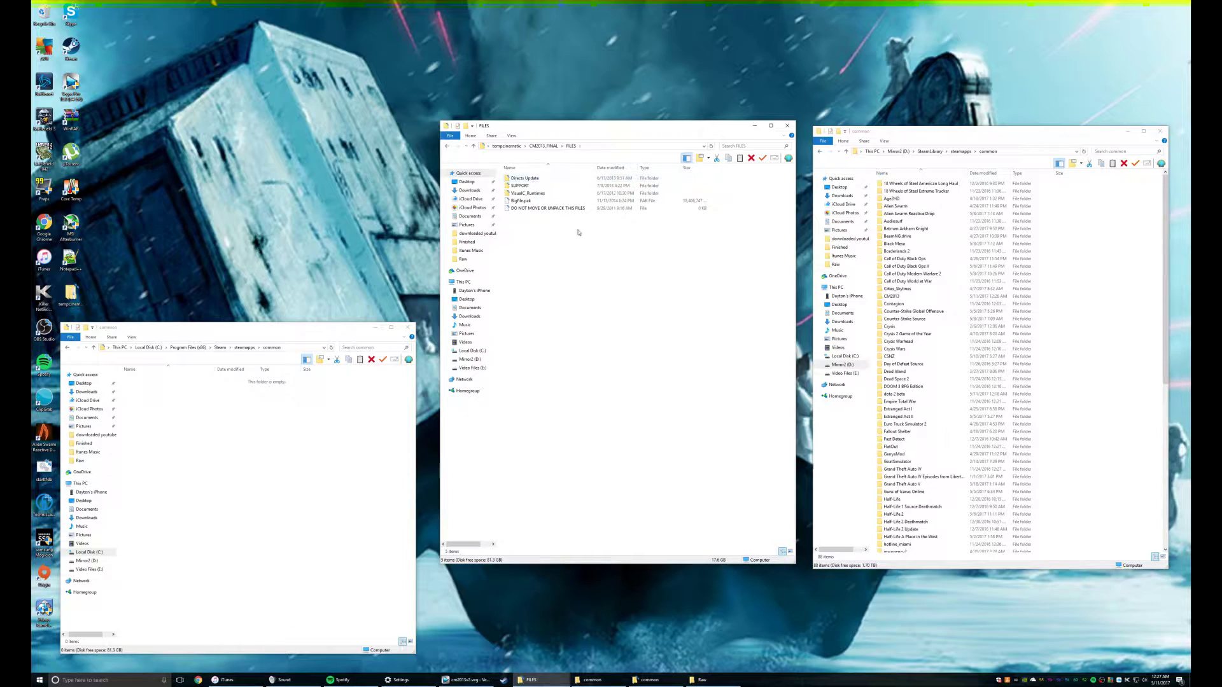
double_click(521, 180)
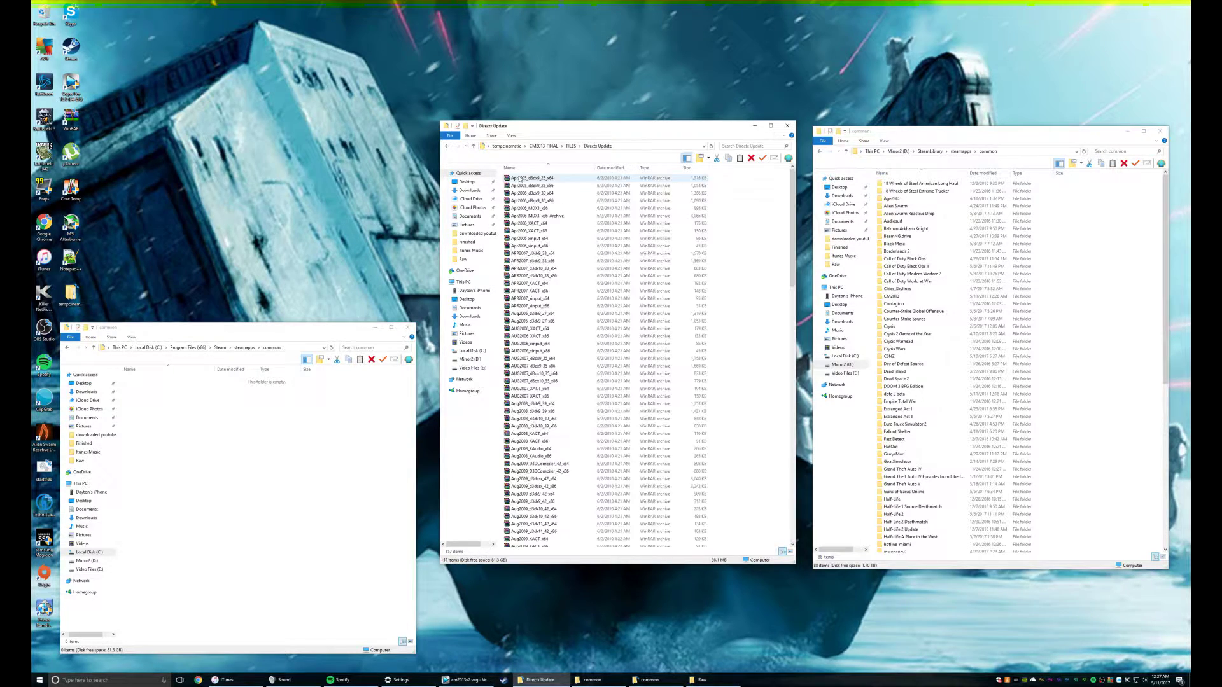
scroll(547, 261, down, 7)
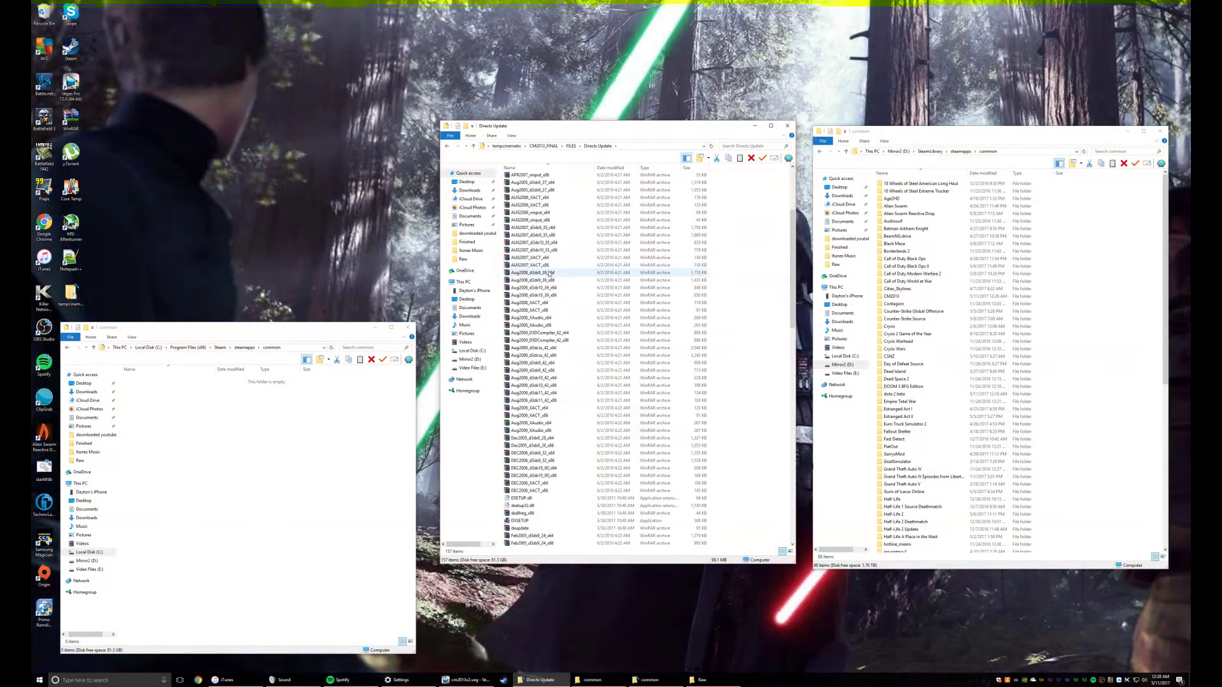
click(517, 319)
double_click(624, 319)
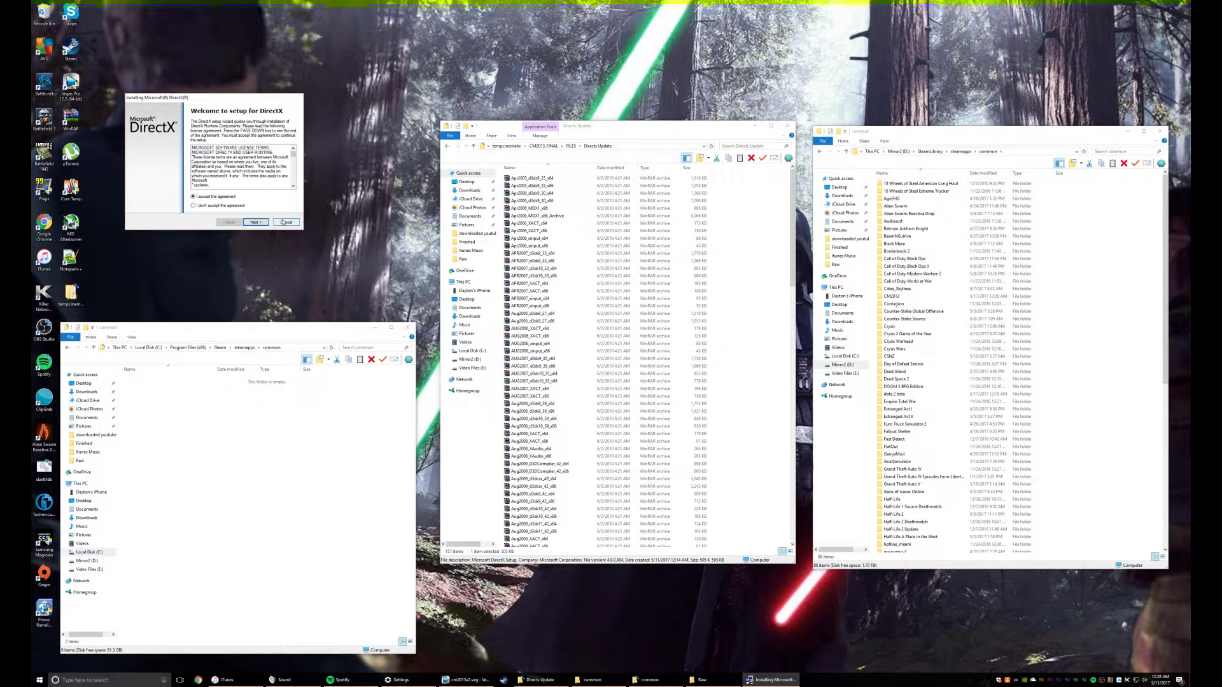
Cancel the DirectX setup wizard and go back up to the FILES folder
click(283, 222)
scroll(567, 305, down, 10)
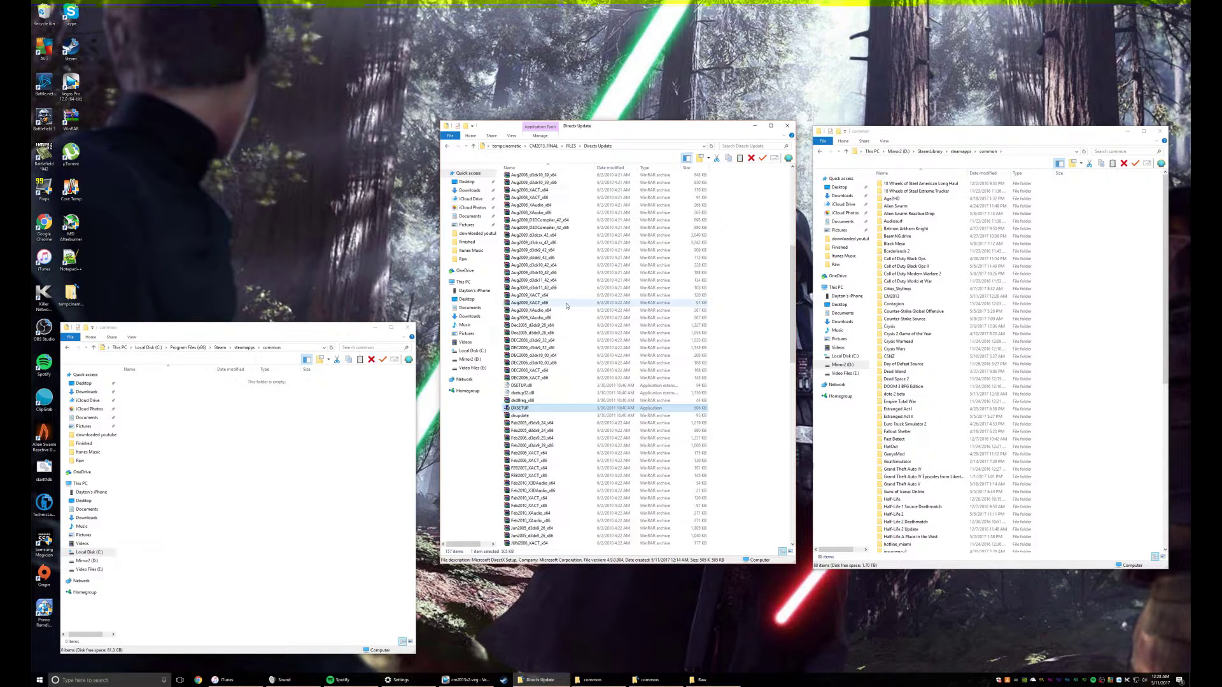
scroll(566, 306, up, 4)
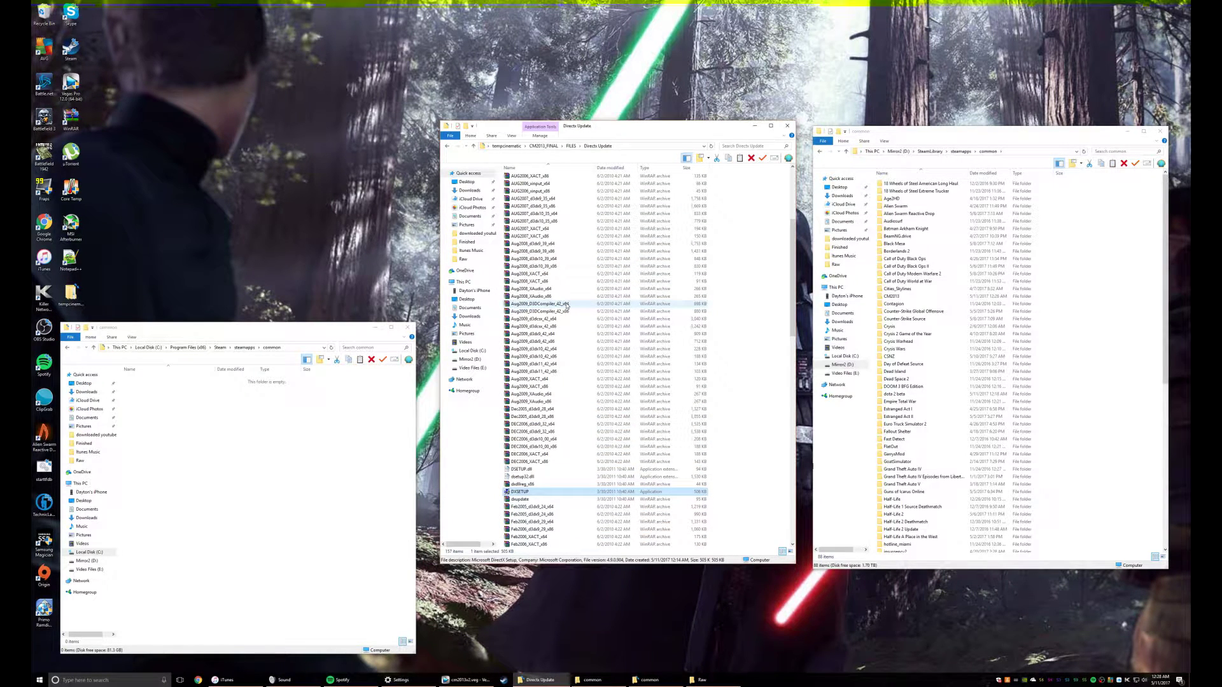
click(772, 303)
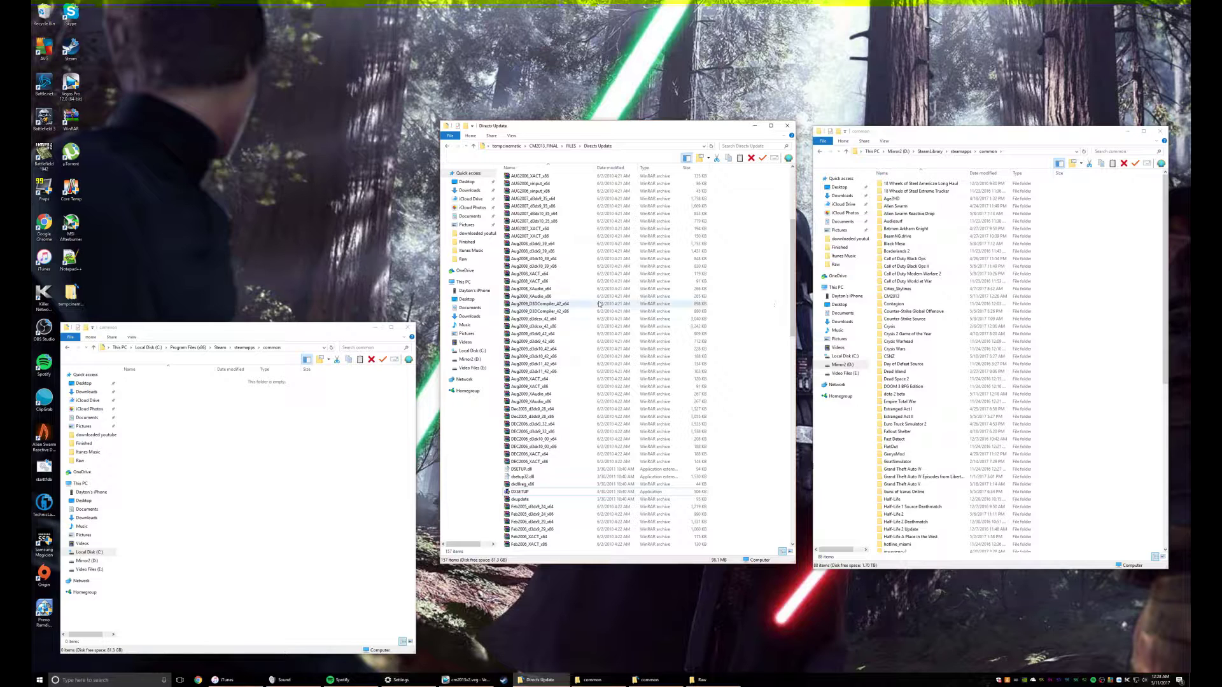
scroll(597, 303, up, 7)
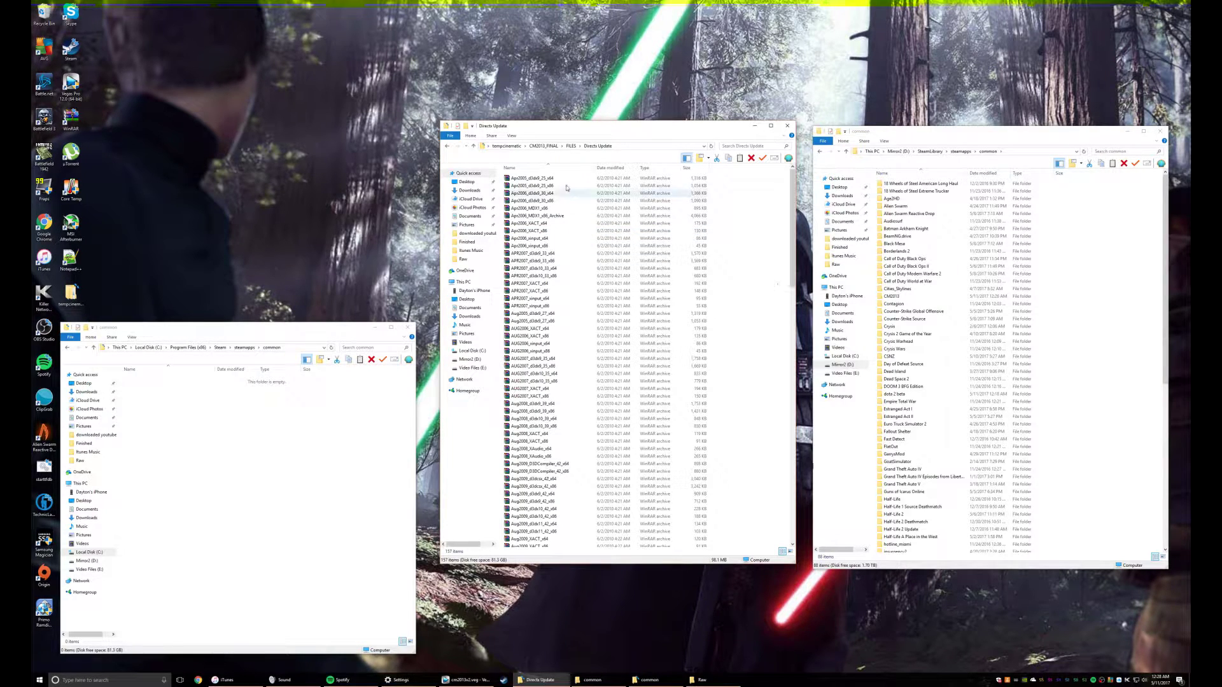
scroll(586, 412, down, 2)
scroll(586, 413, down, 9)
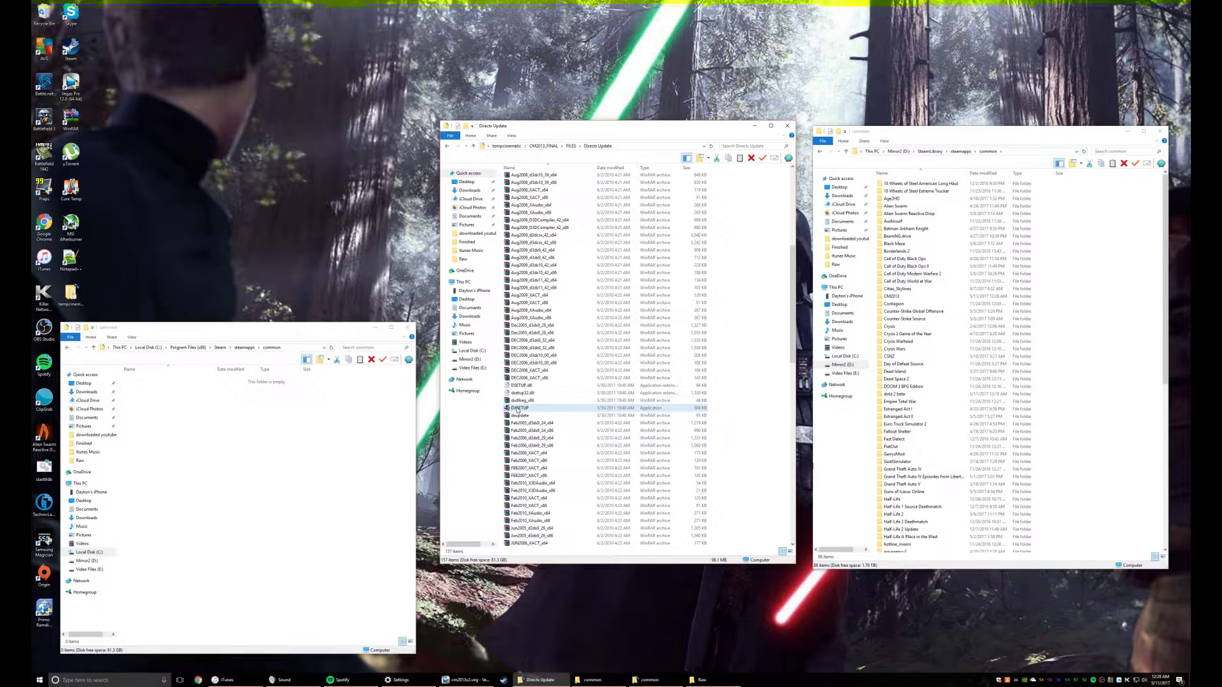
click(571, 147)
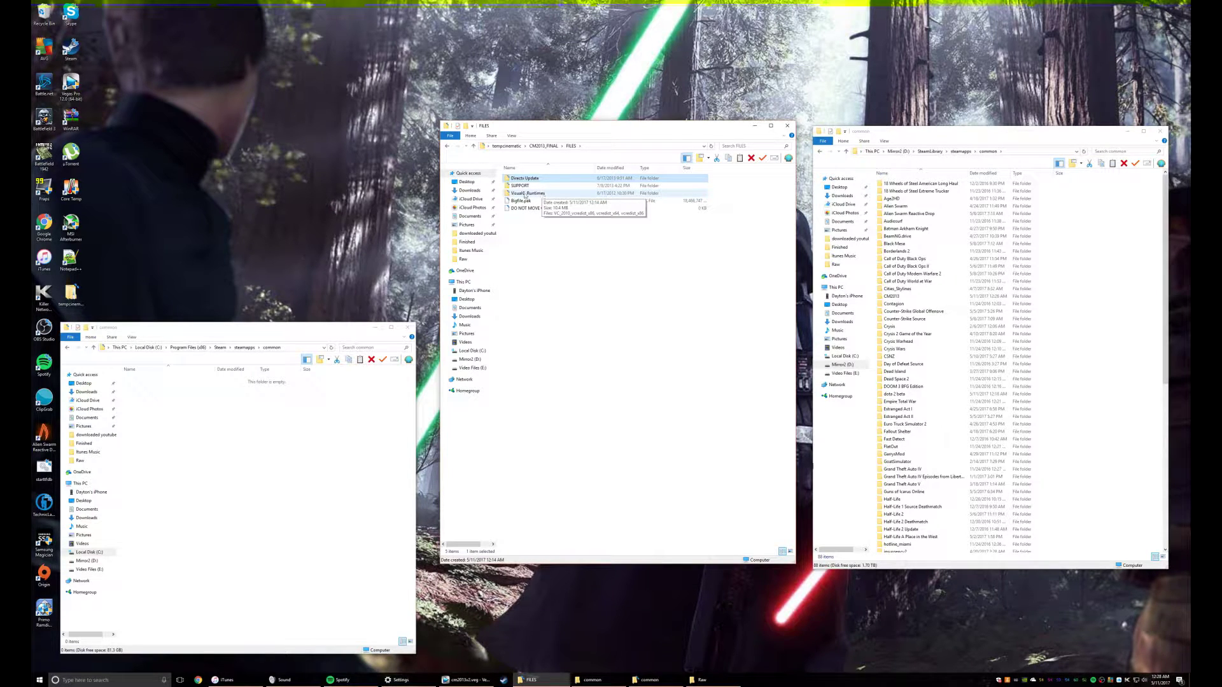
Check the three vcredist installers in VisualC_Runtimes, then return to CM2013_FINAL
double_click(525, 193)
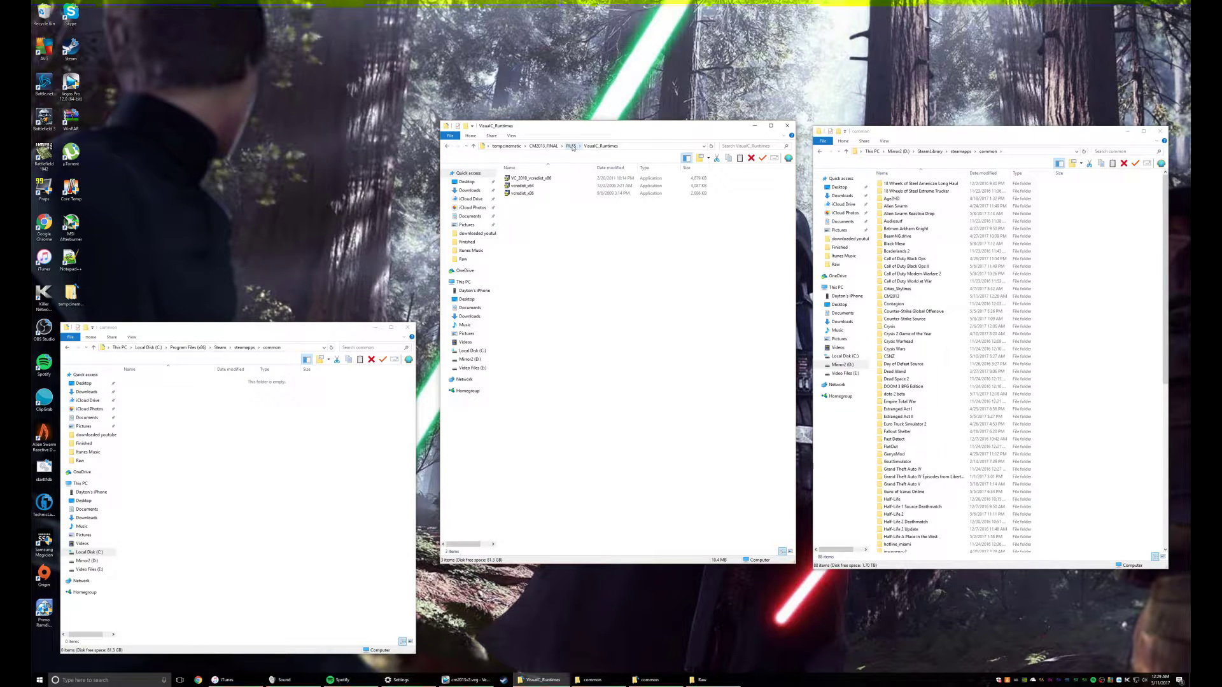
click(572, 146)
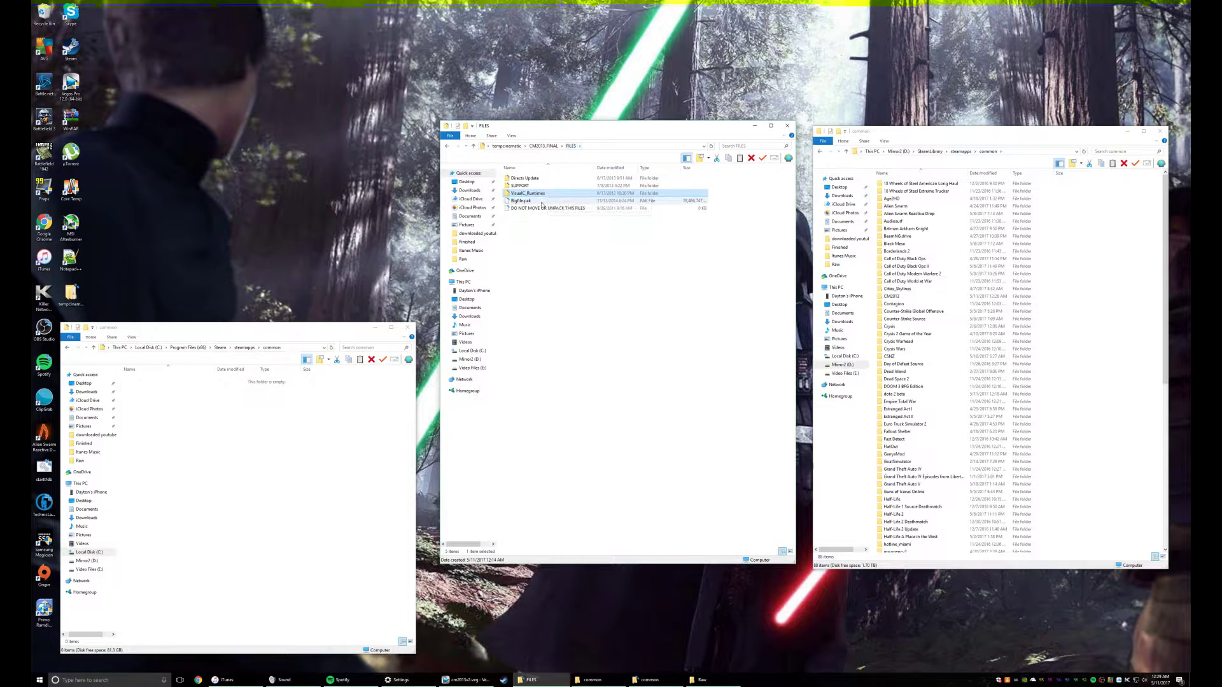
click(544, 146)
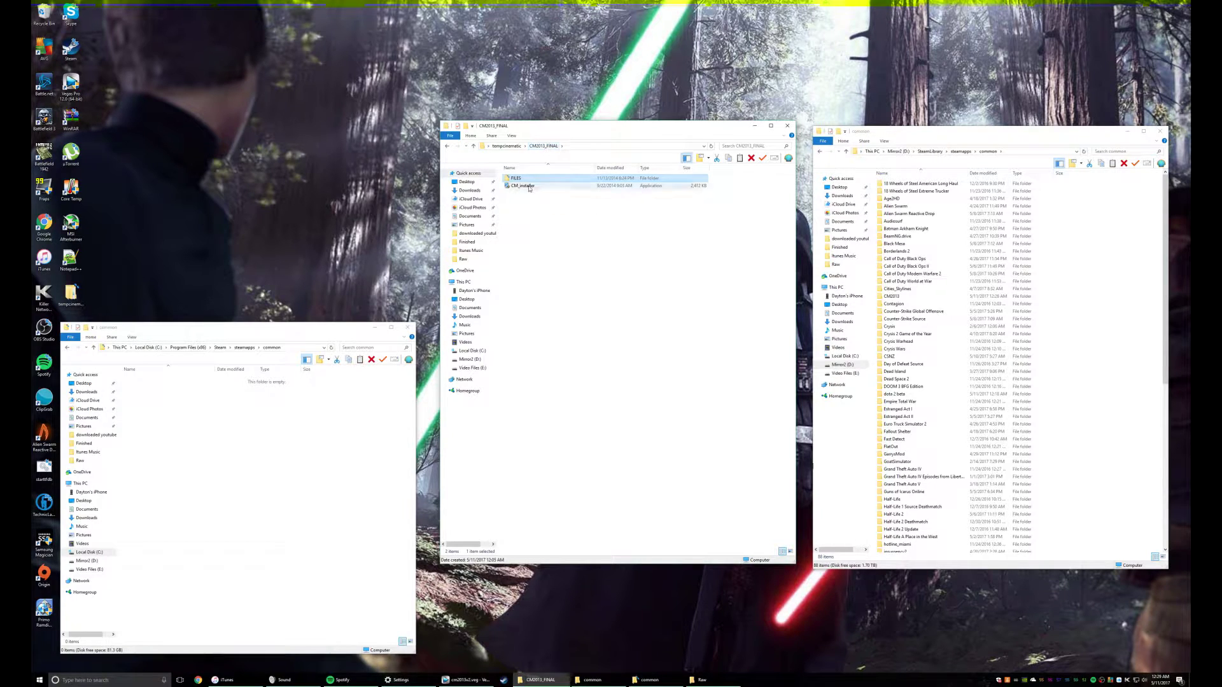
Launch CM_Installer and advance past the license and shortcut-folder pages with defaults
double_click(522, 186)
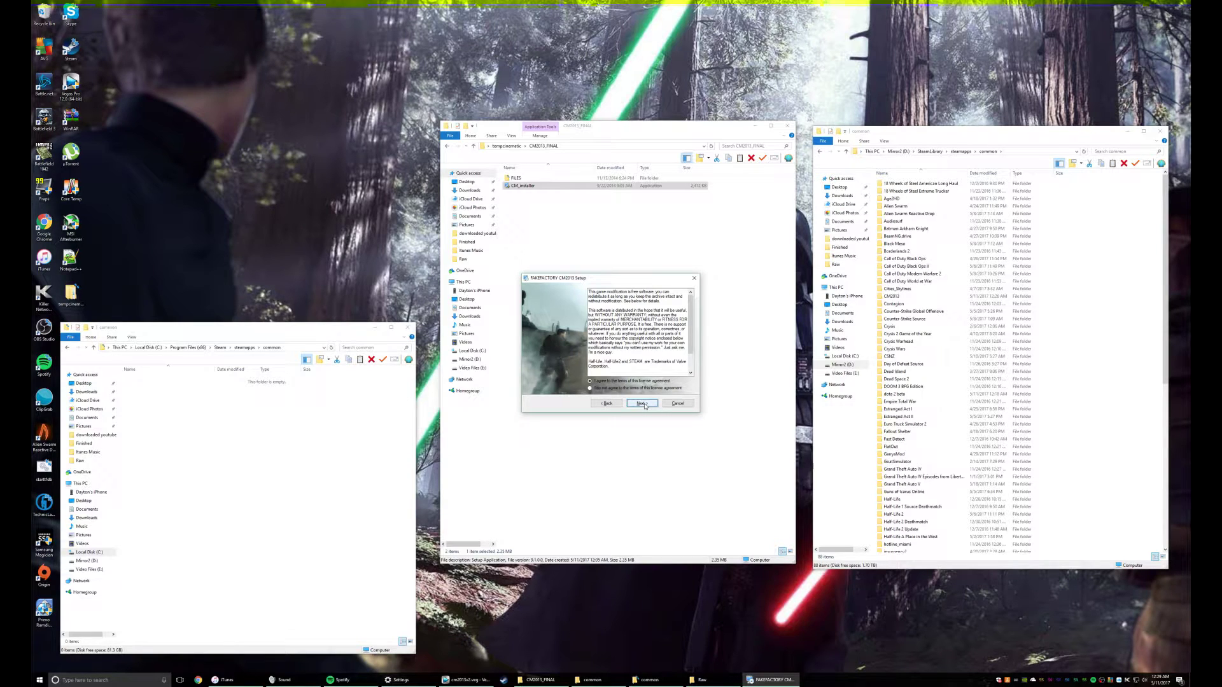
click(641, 403)
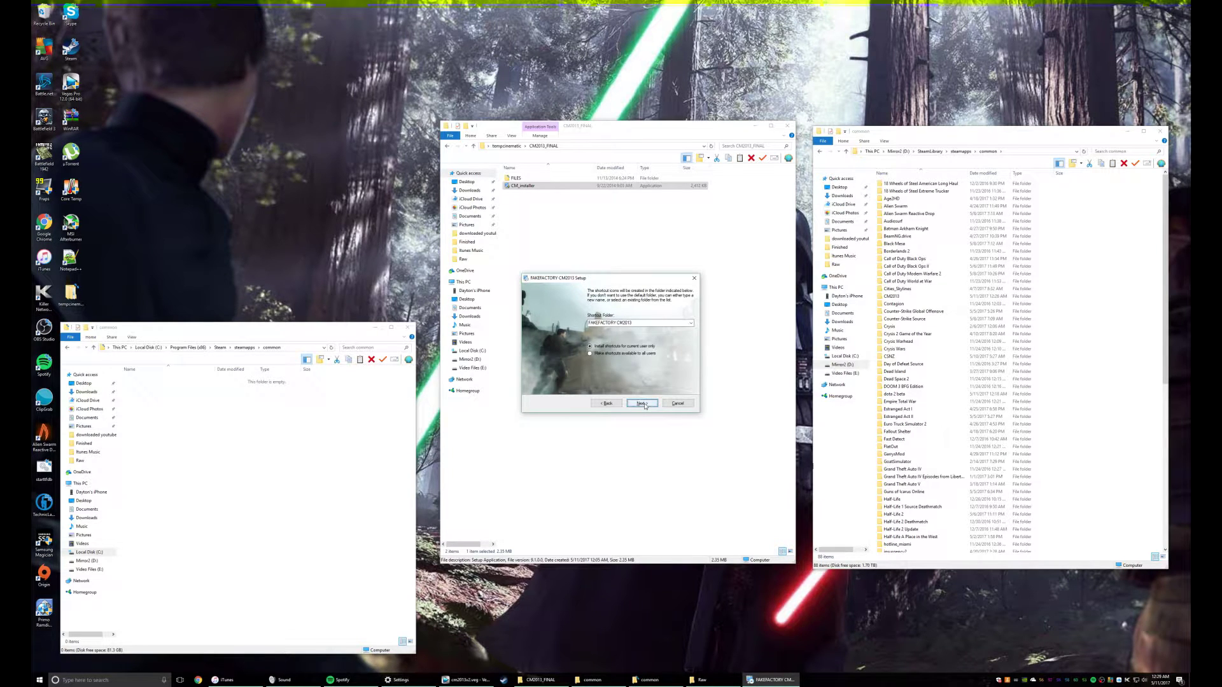
click(642, 404)
Position the setup window low on screen beside the empty C: drive Steam common folder
drag(630, 283, 655, 502)
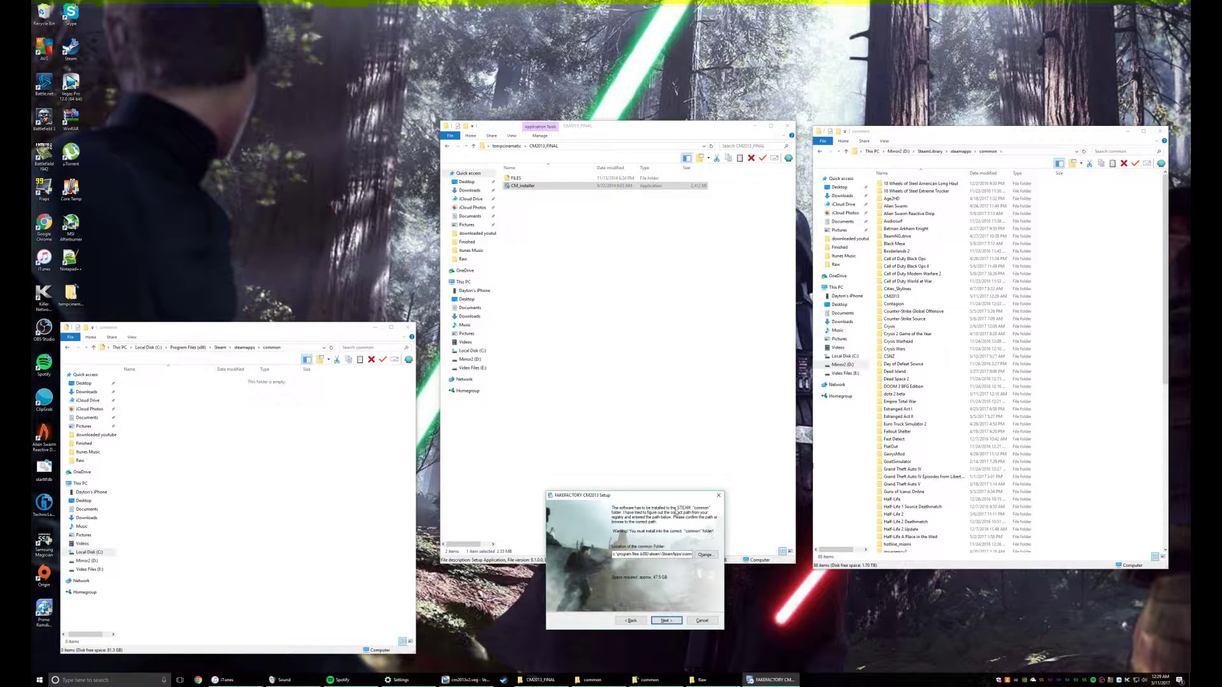
drag(664, 499, 667, 519)
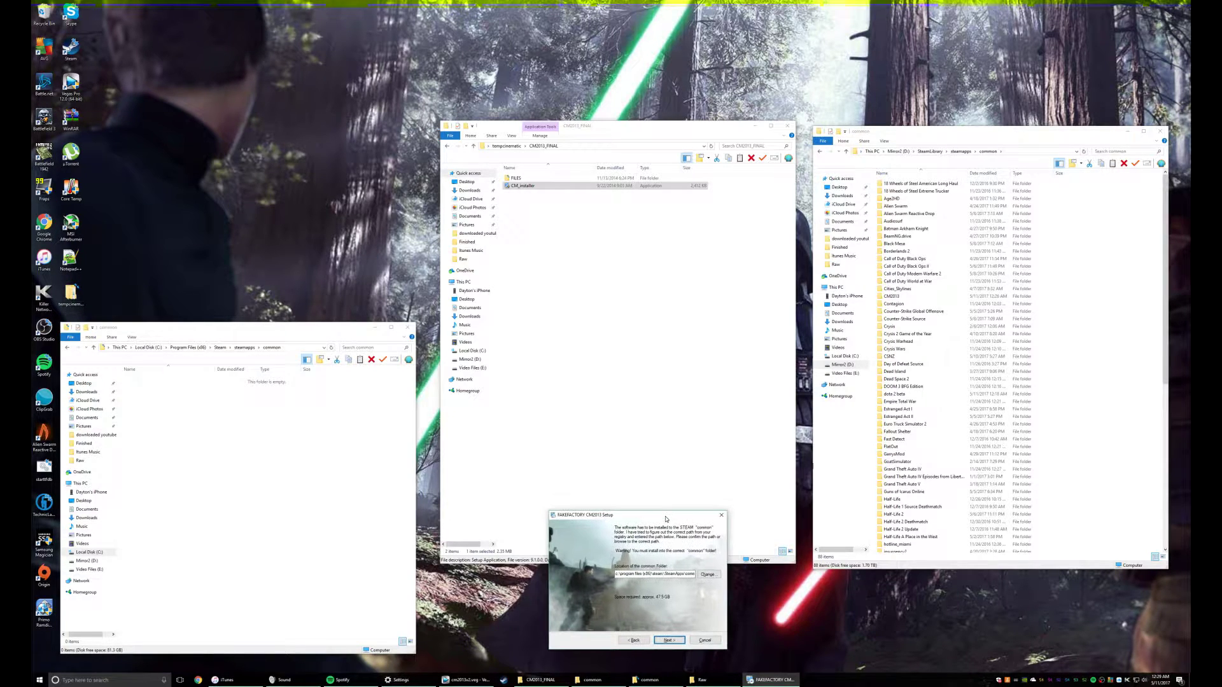
click(368, 478)
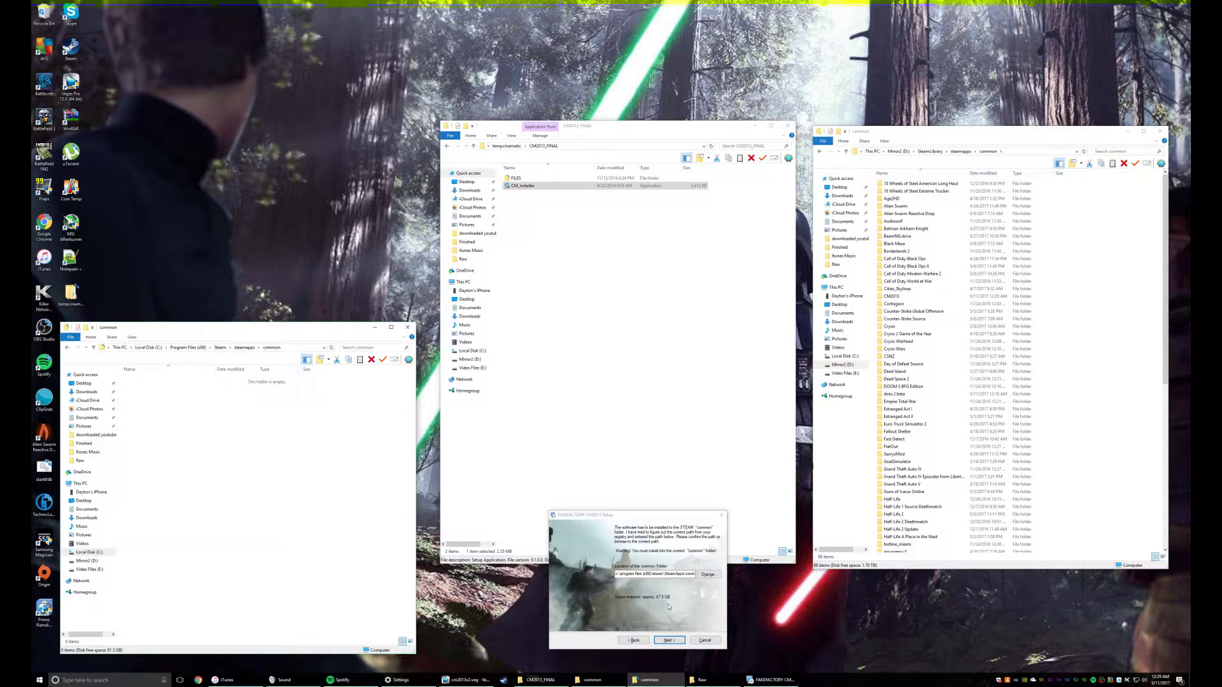
click(668, 607)
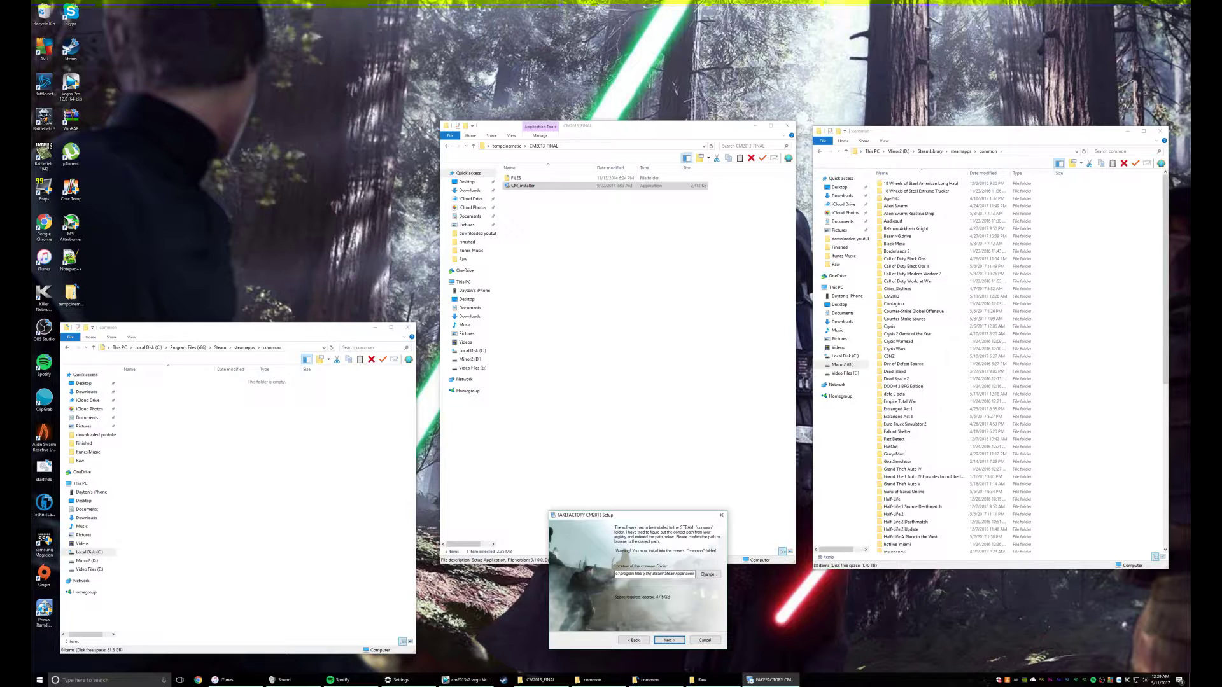
drag(661, 516, 662, 522)
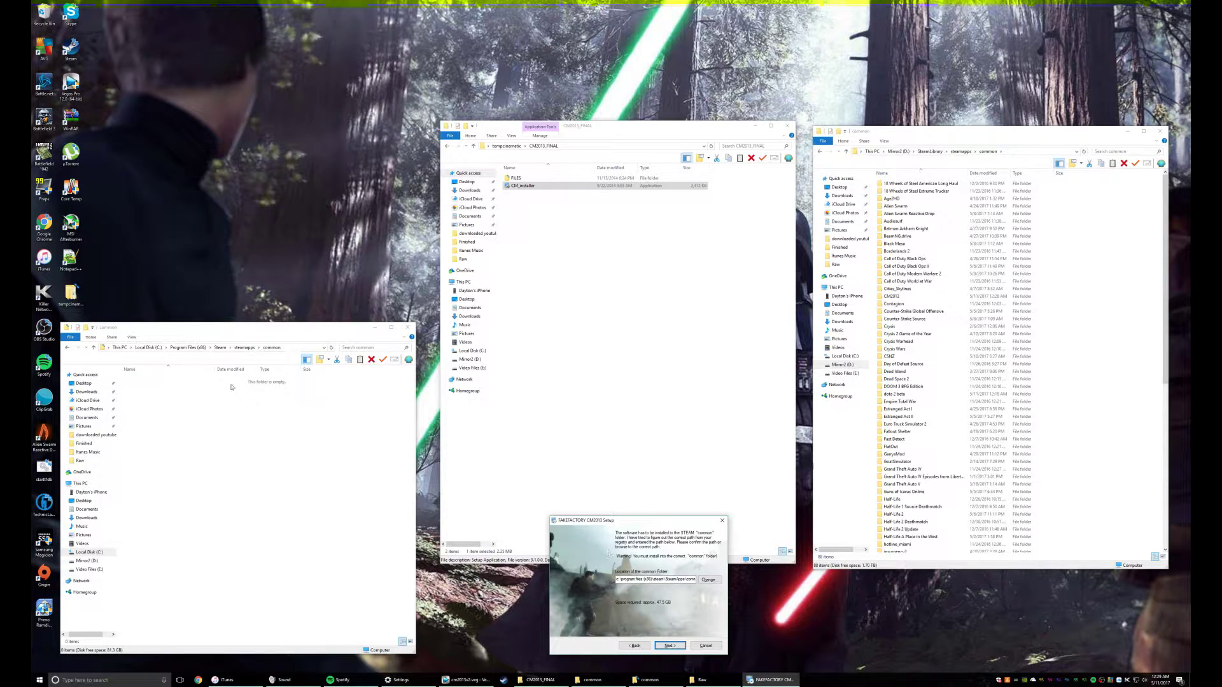
Move the C: window up to steamapps and select CM2013 in D:'s common folder
click(179, 423)
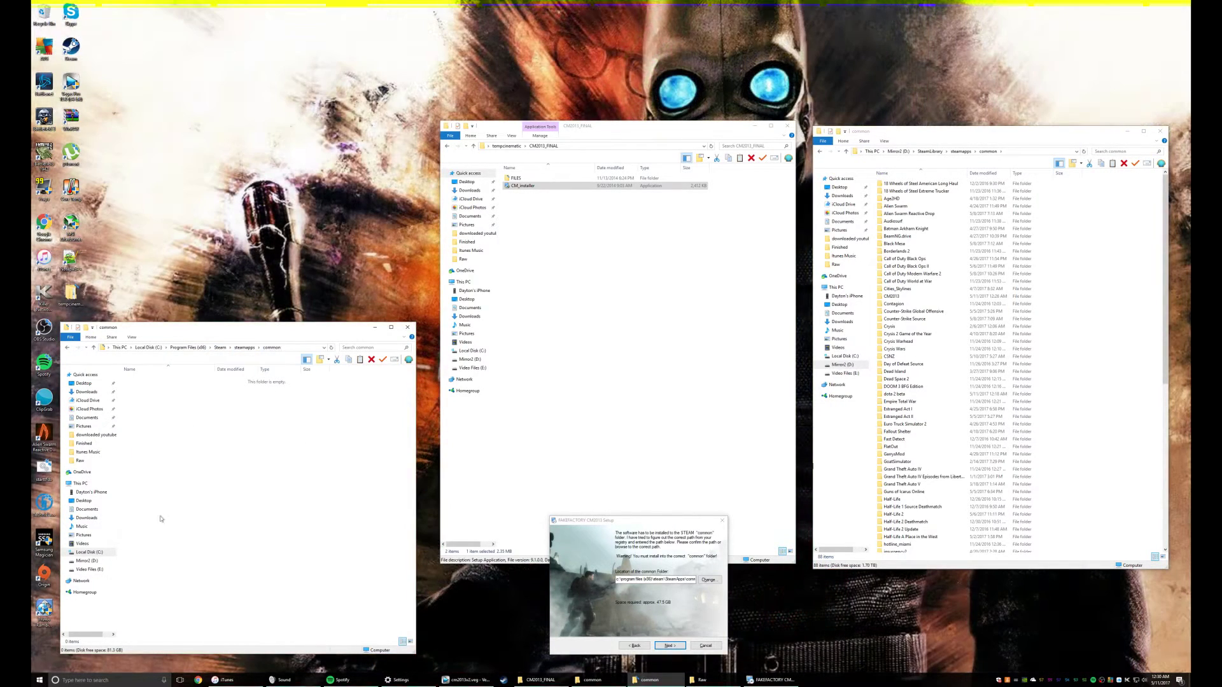
click(244, 347)
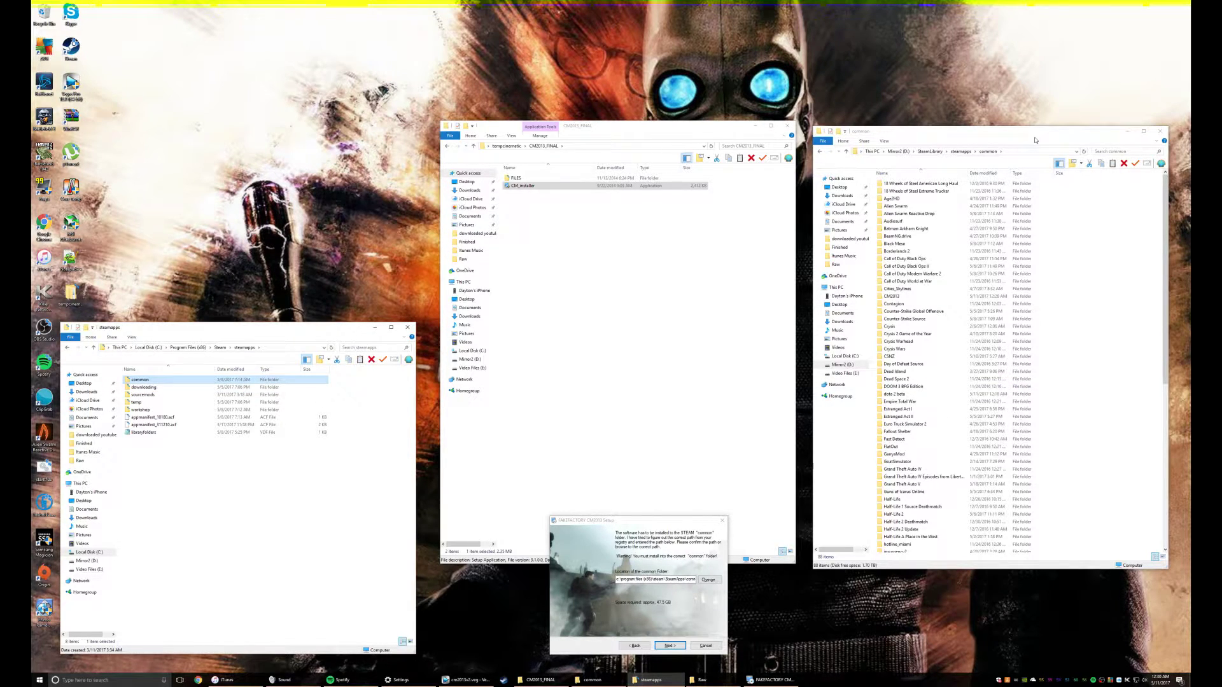
click(1076, 297)
click(1115, 328)
scroll(1011, 329, down, 1)
scroll(1011, 330, down, 6)
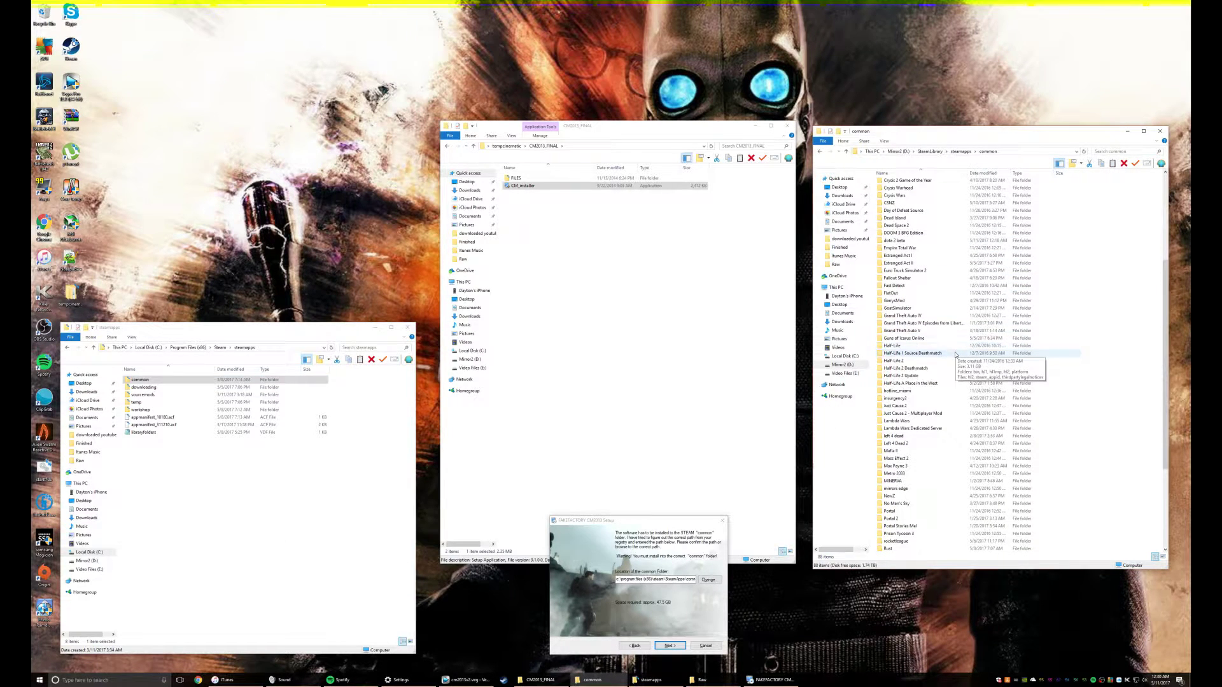
scroll(922, 283, up, 7)
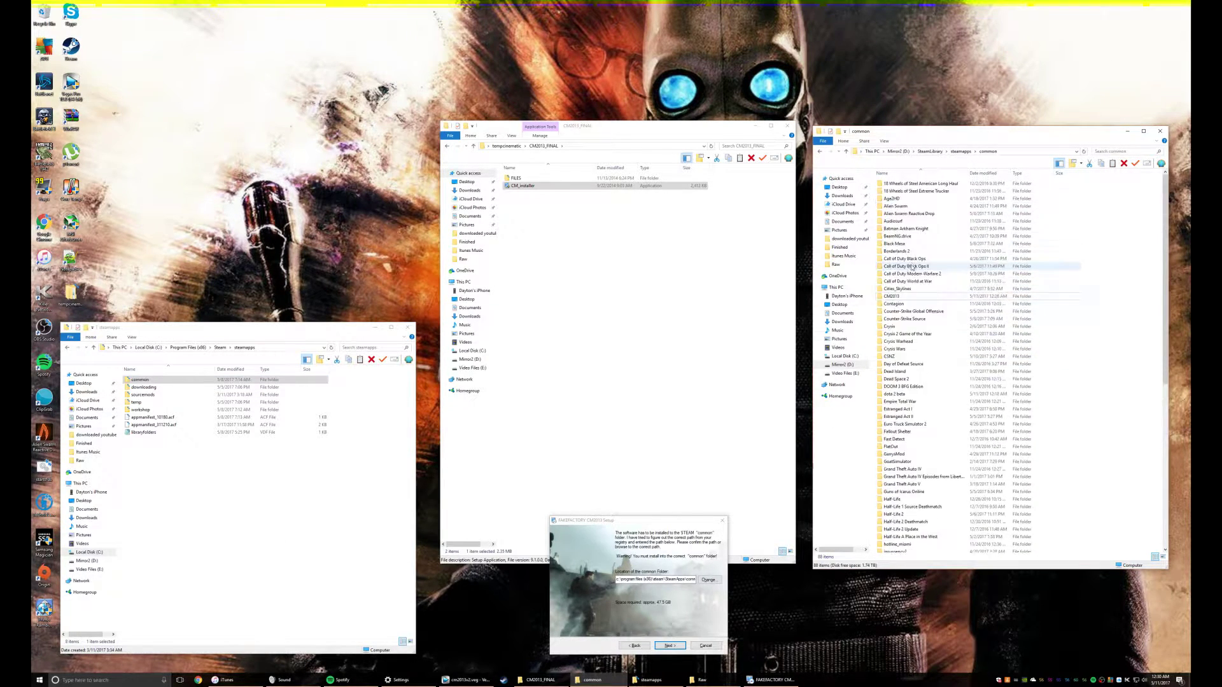
Reopen D:\SteamLibrary\steamapps\common, select CM2013, check the setup's path and browse for the location
click(962, 151)
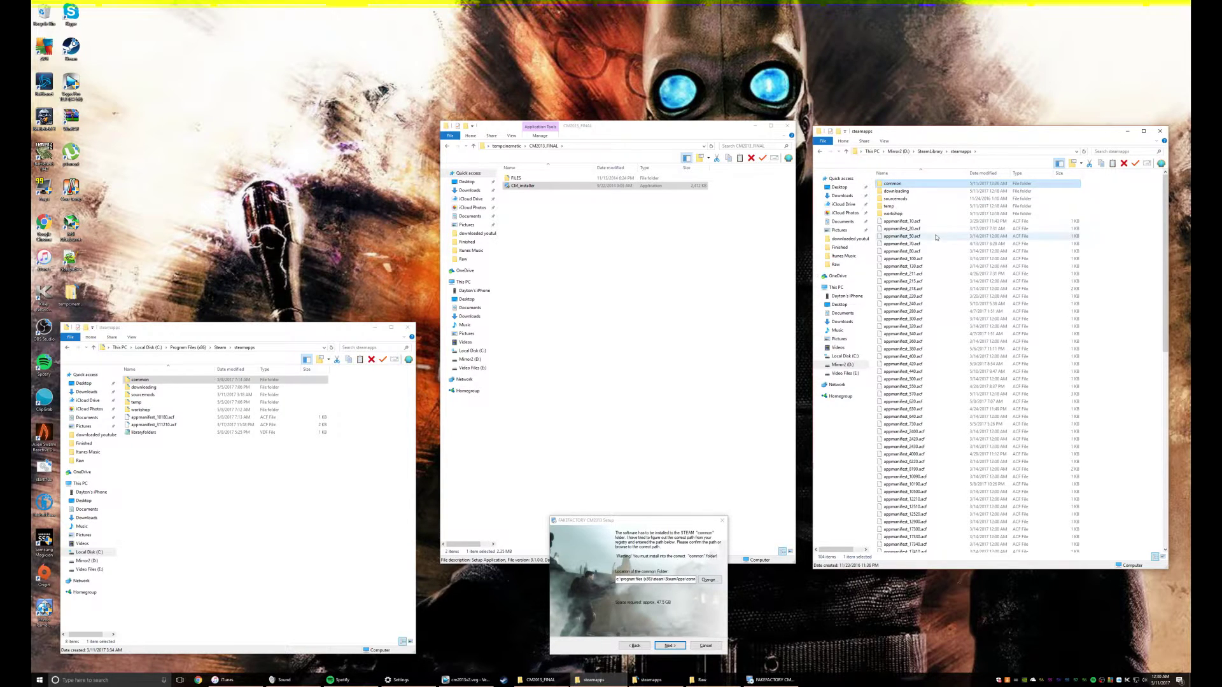
double_click(908, 185)
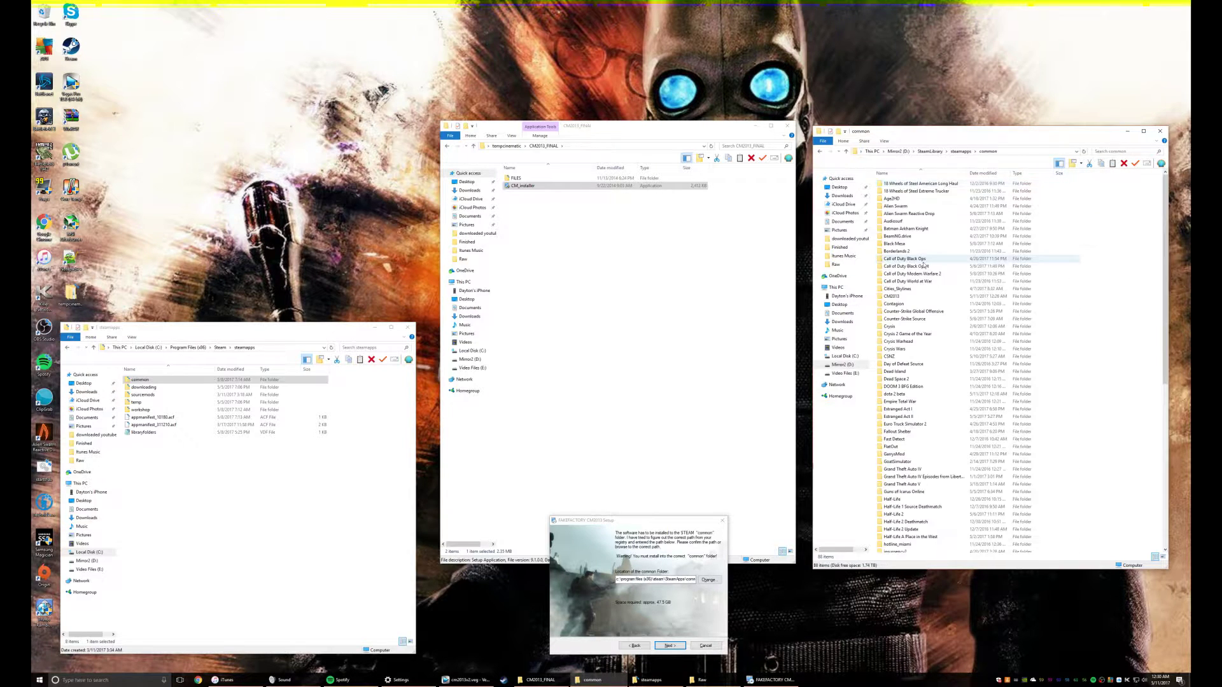
click(894, 296)
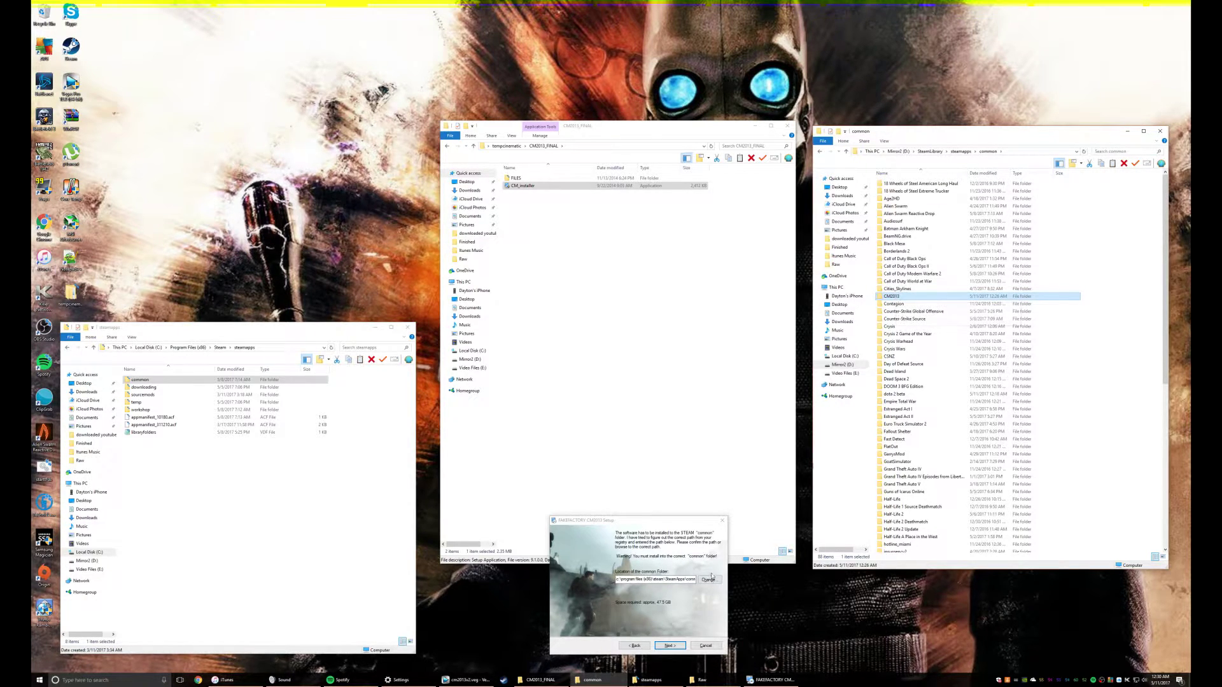
click(702, 605)
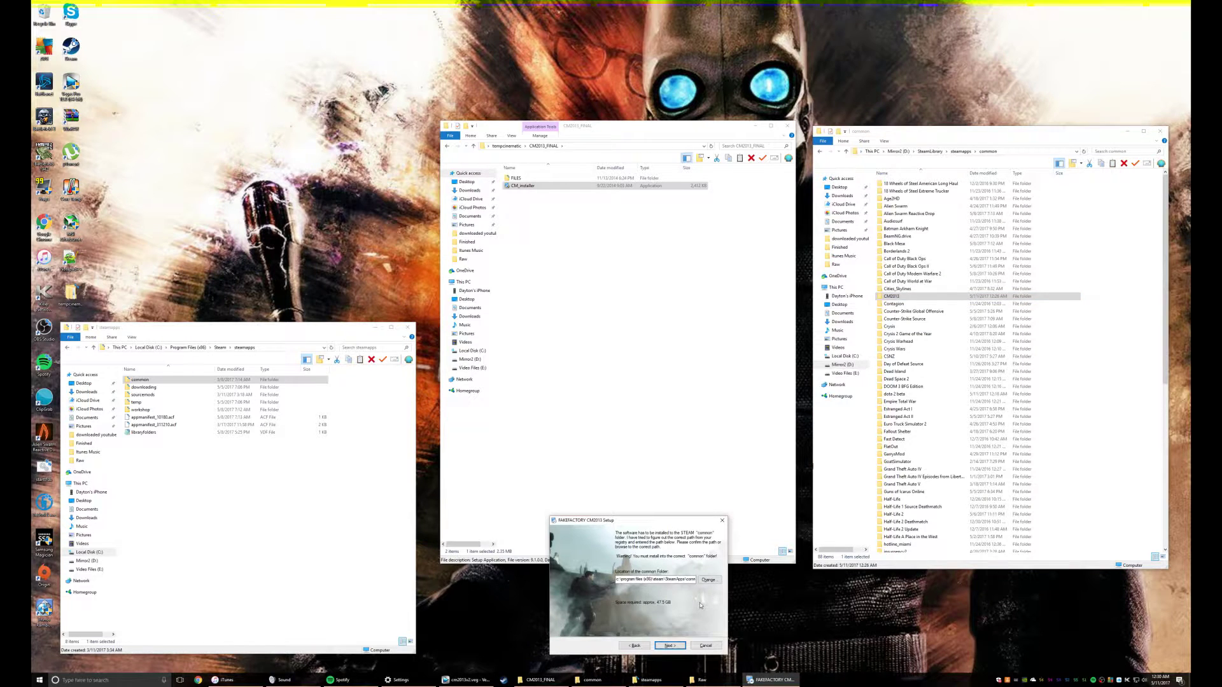
click(654, 580)
click(1113, 355)
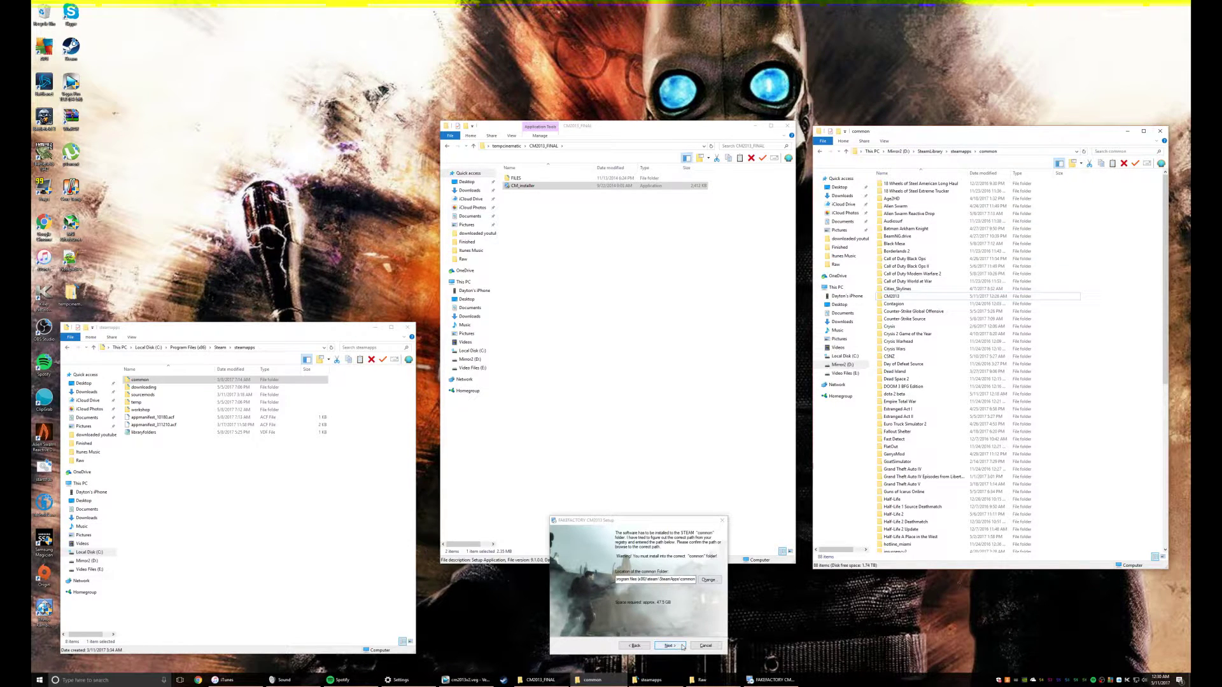
click(709, 580)
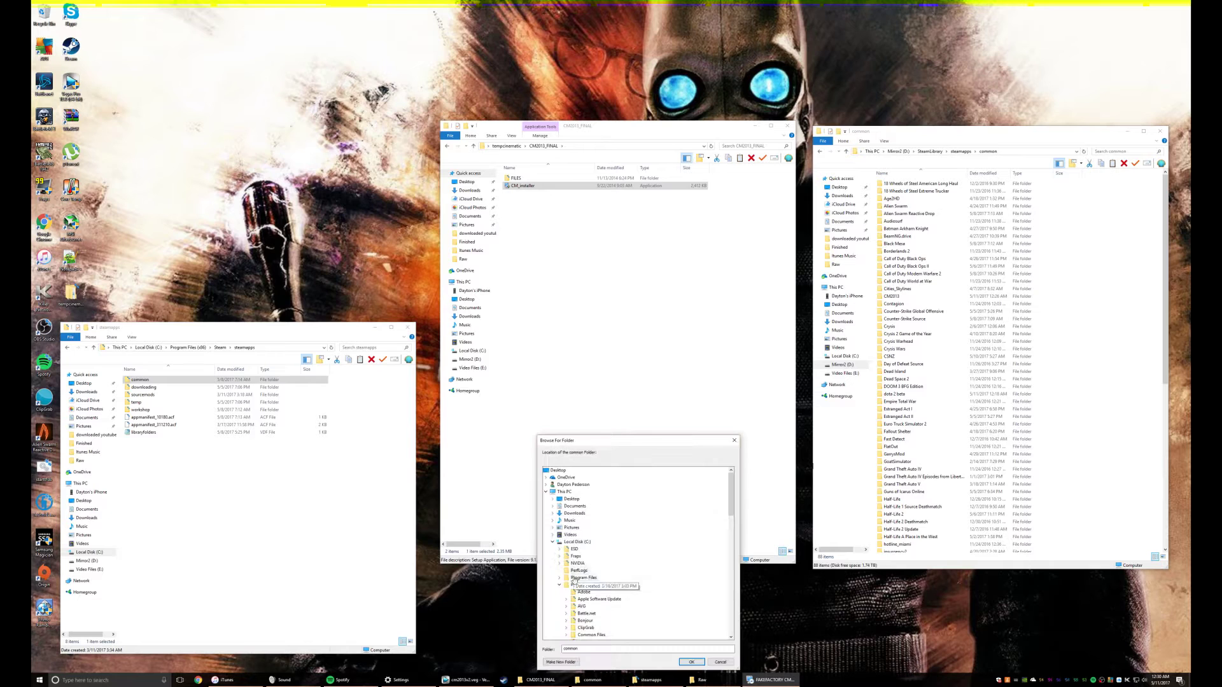
Choose D:\SteamLibrary\steamapps\common as the Steam common folder in Browse For Folder
click(553, 541)
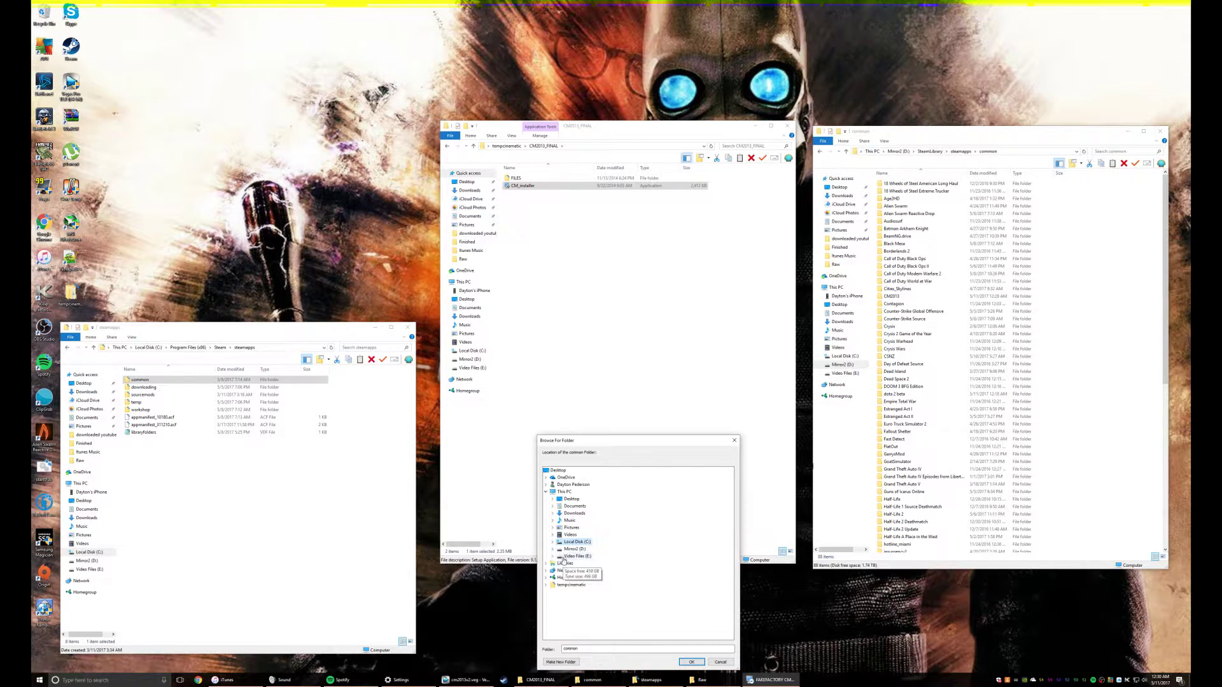
click(552, 549)
scroll(576, 602, down, 2)
click(559, 606)
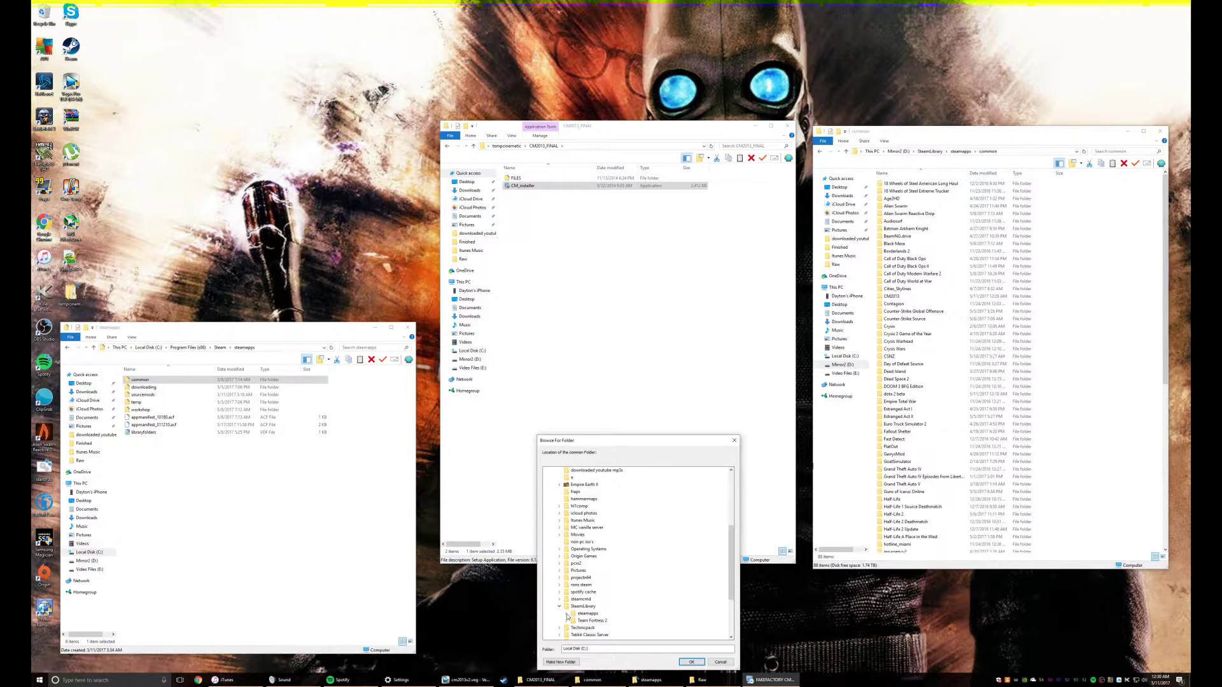
click(567, 613)
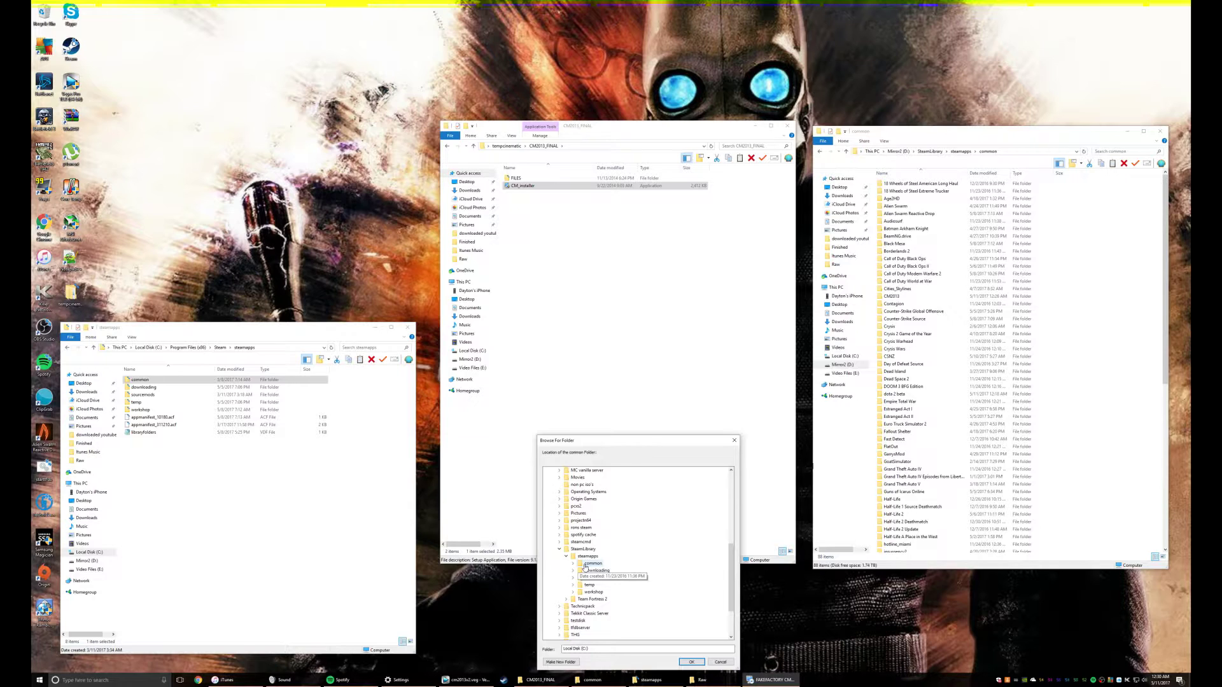
double_click(585, 565)
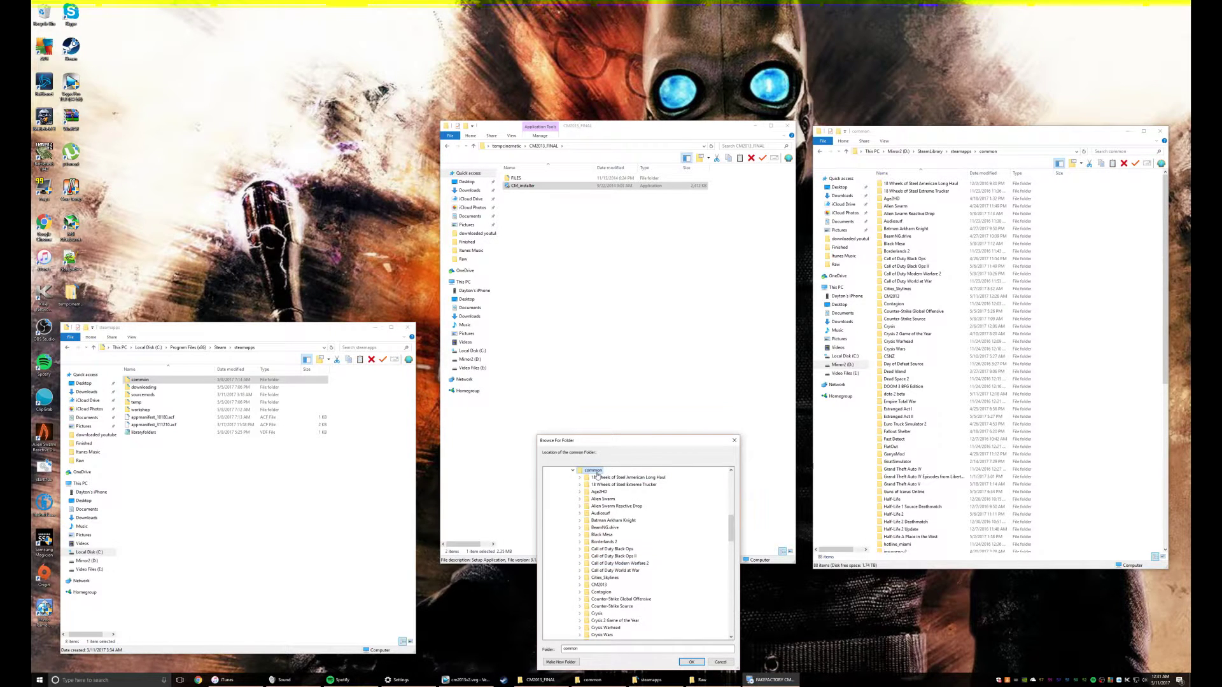
click(691, 662)
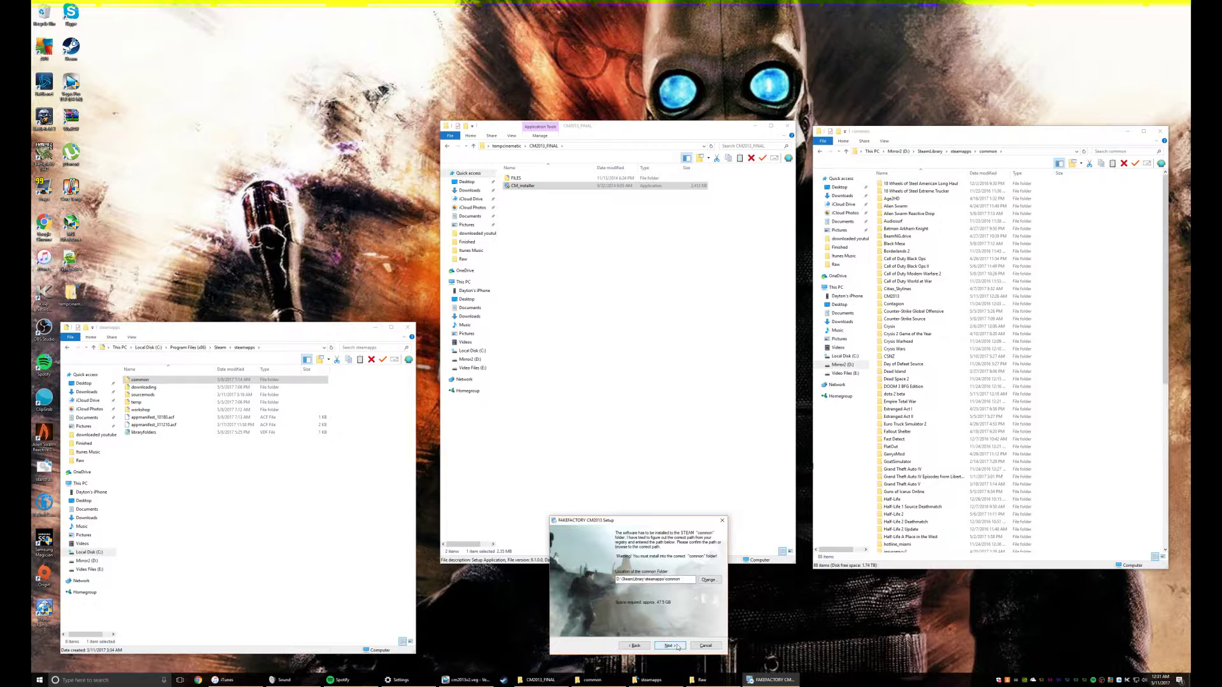
Accept the settings summary and start installing into D:\SteamLibrary\steamapps\common\CM2013, moving the console aside
click(670, 646)
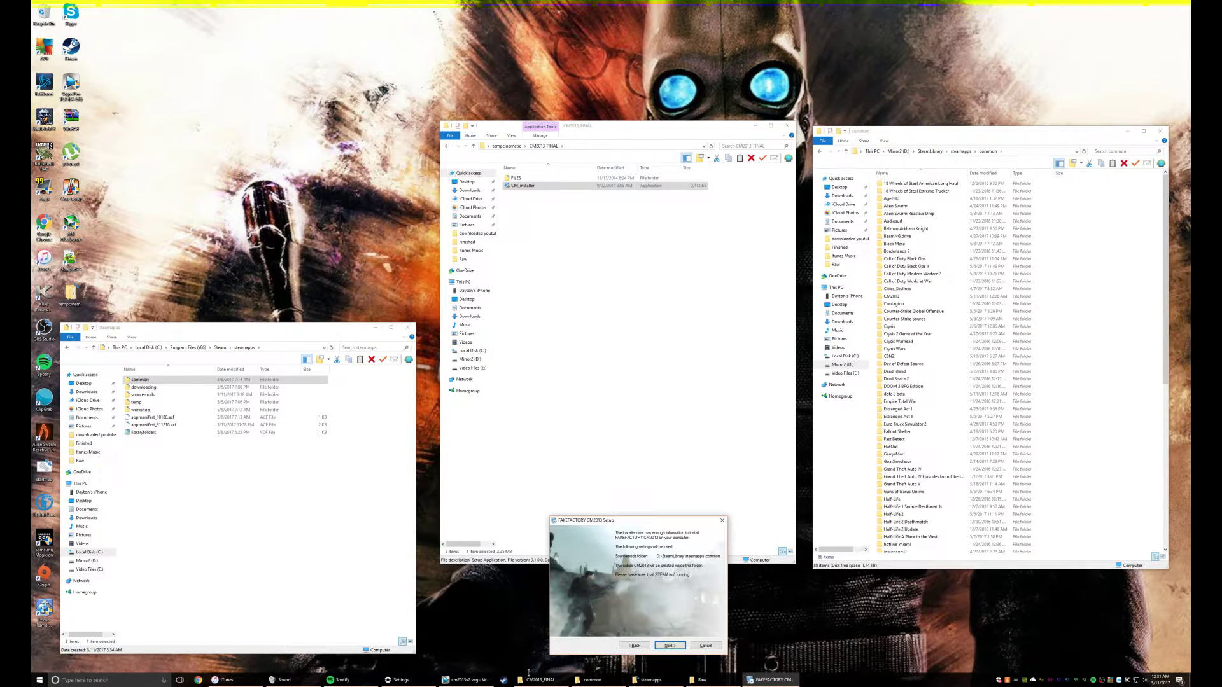
click(665, 619)
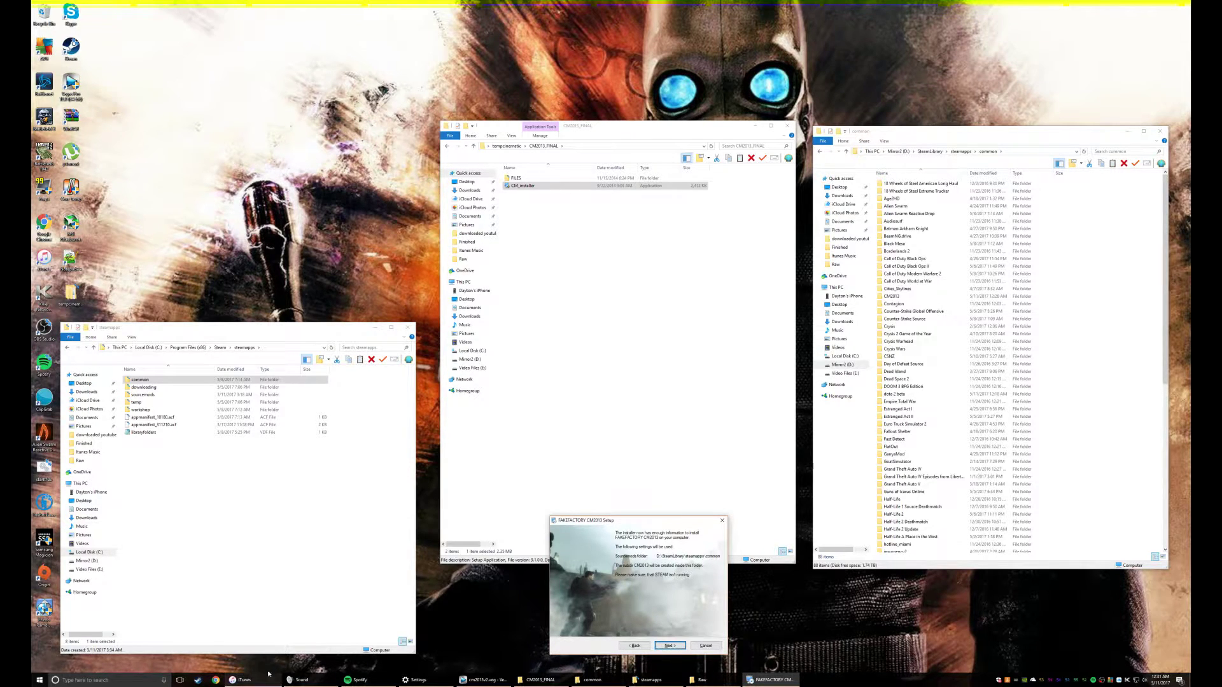
click(674, 647)
drag(306, 109, 616, 65)
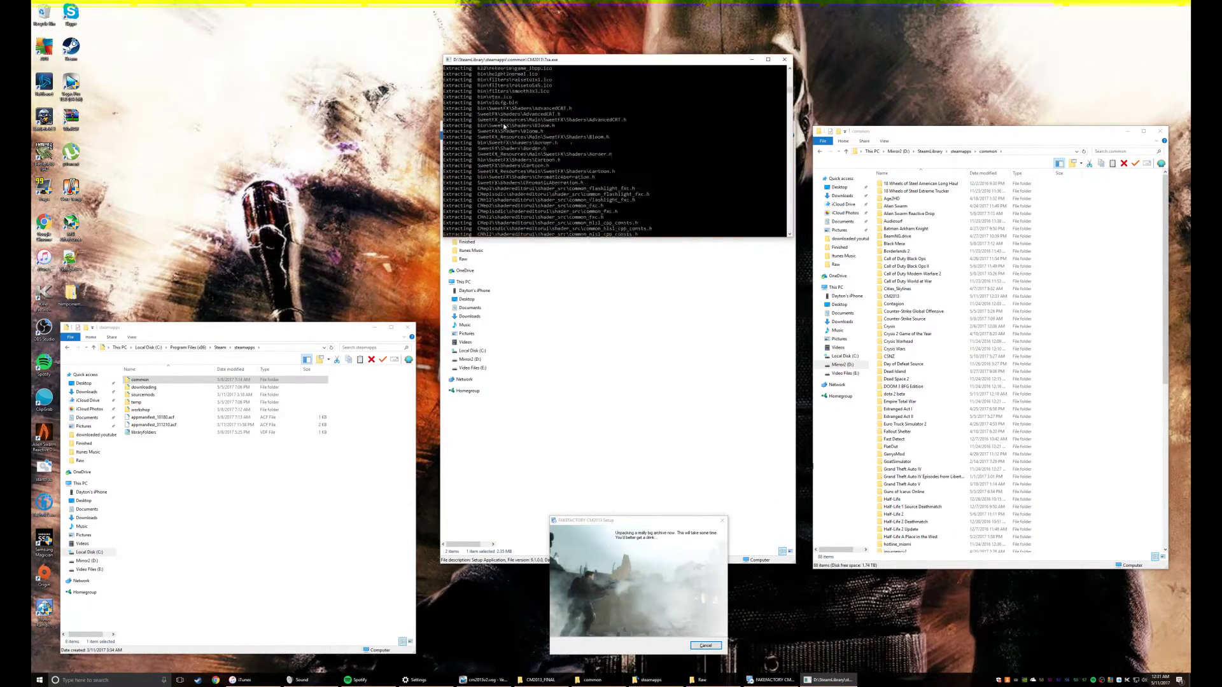
Open CM2013_FINAL's FILES folder and check the size of Bigfile.pak
click(579, 395)
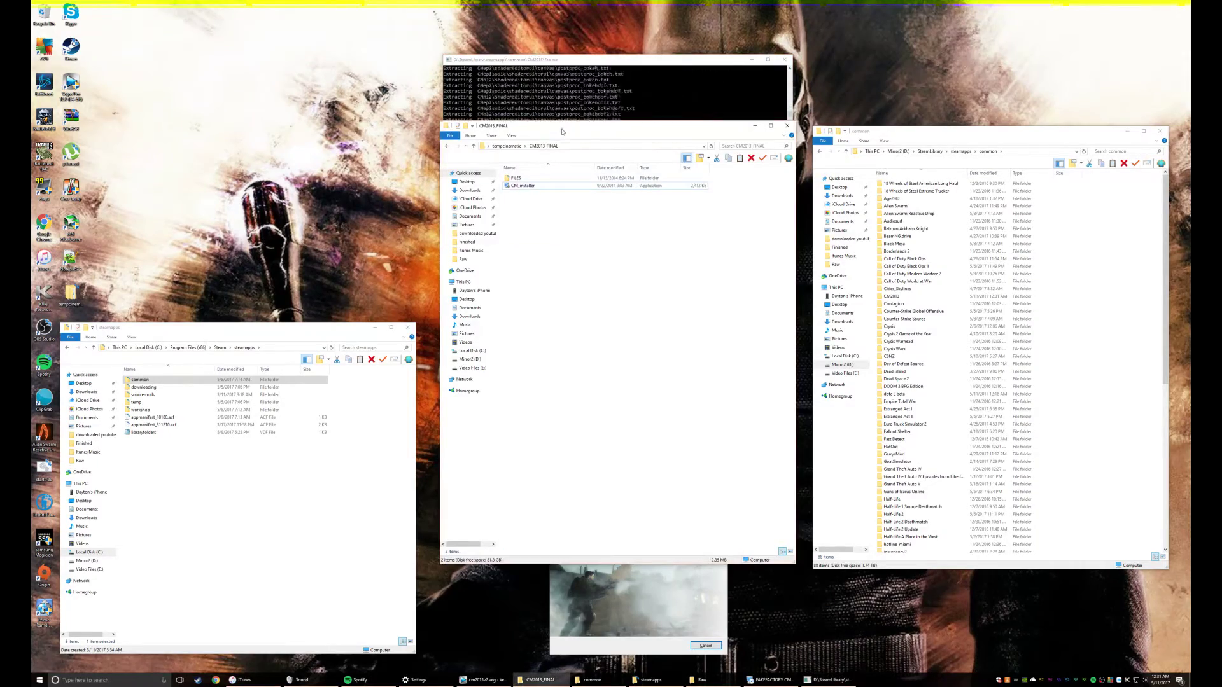
drag(562, 132, 939, 174)
double_click(898, 220)
click(911, 243)
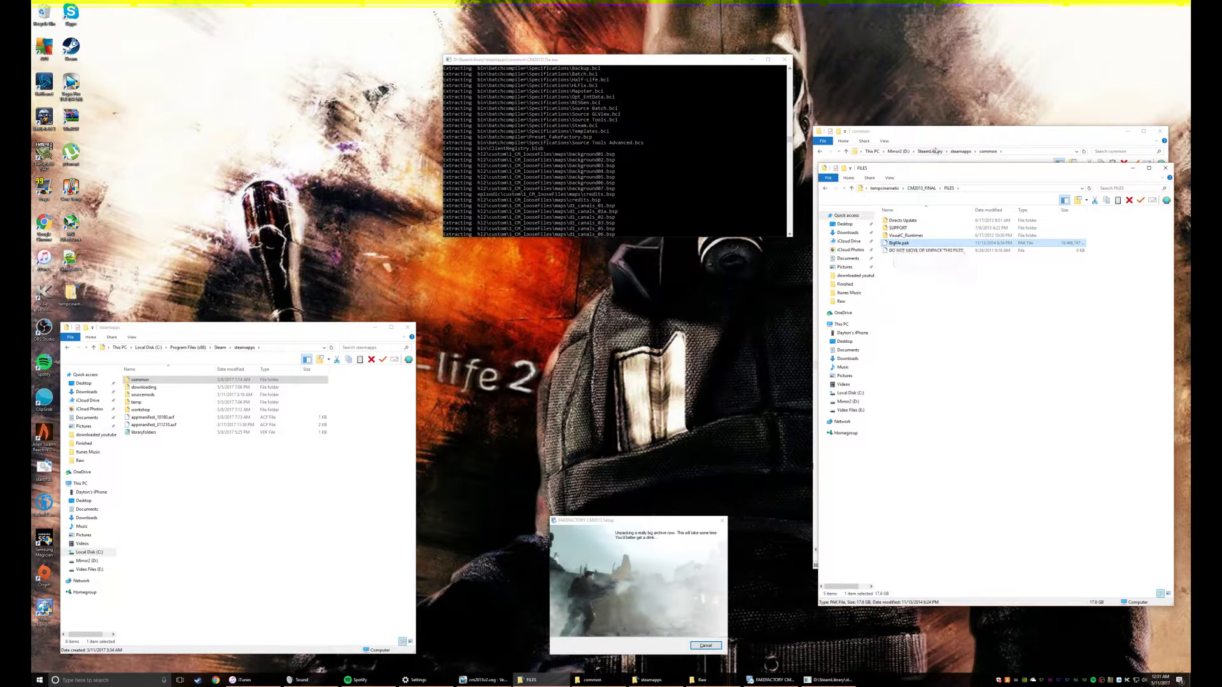
click(923, 132)
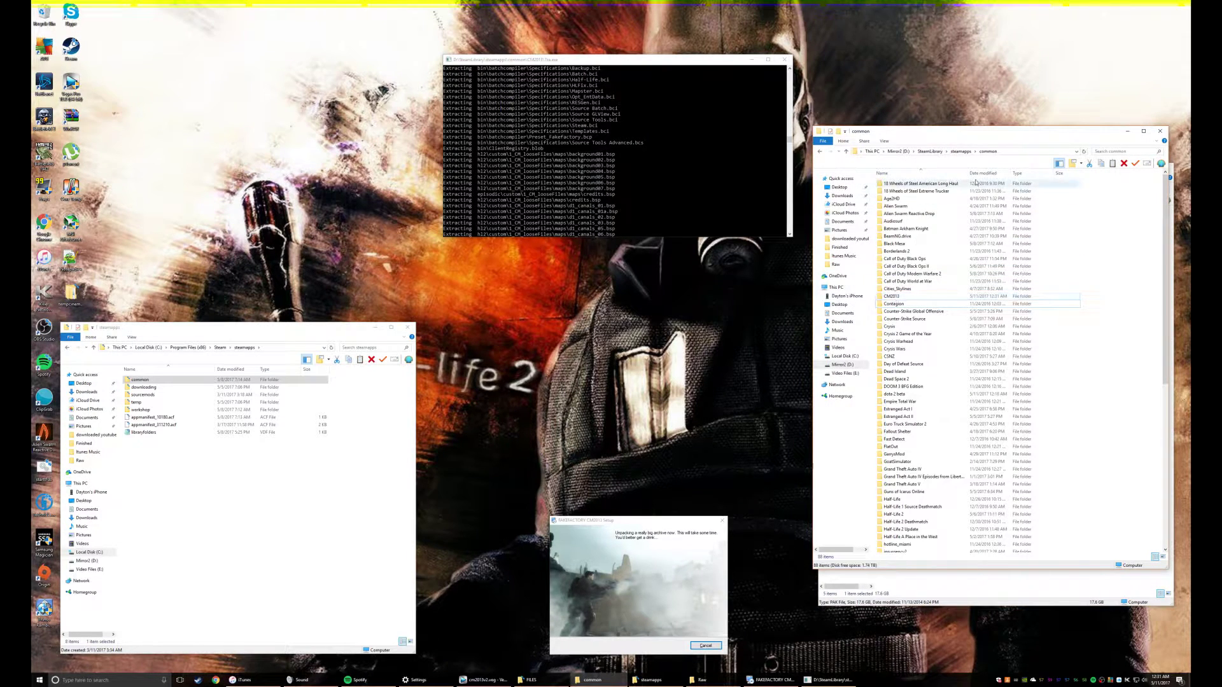
Look inside the extracted CM2013 folder, return to common, and reposition the 7za console
double_click(892, 297)
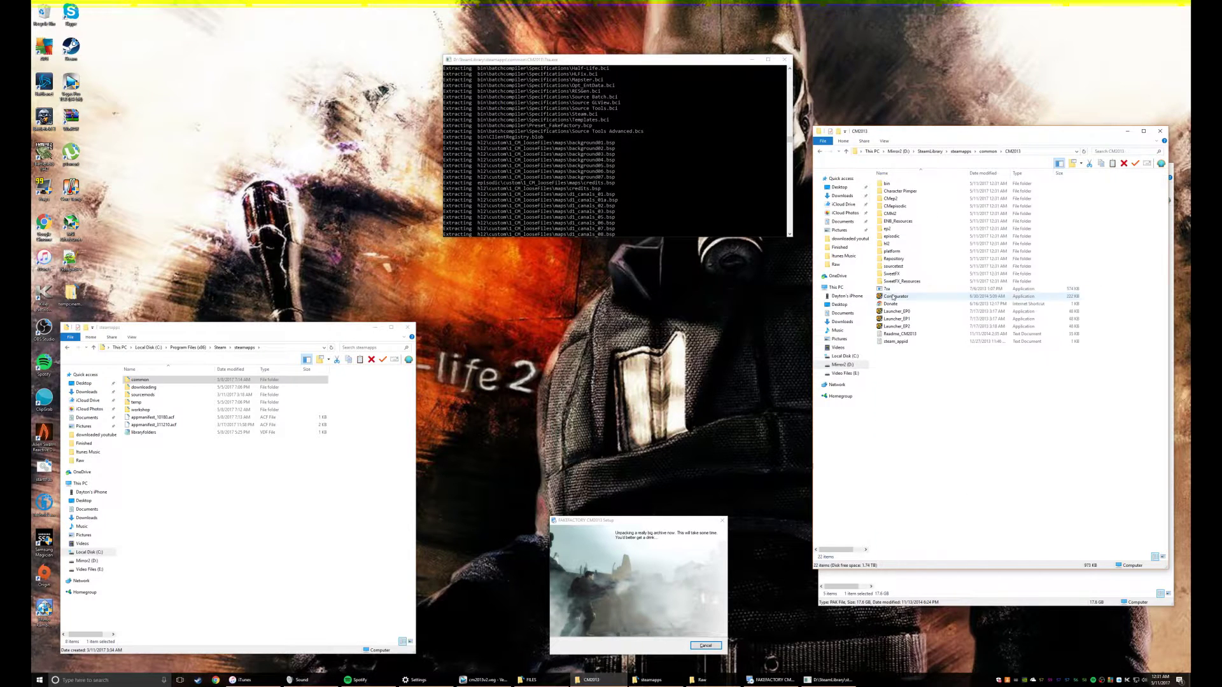
click(820, 152)
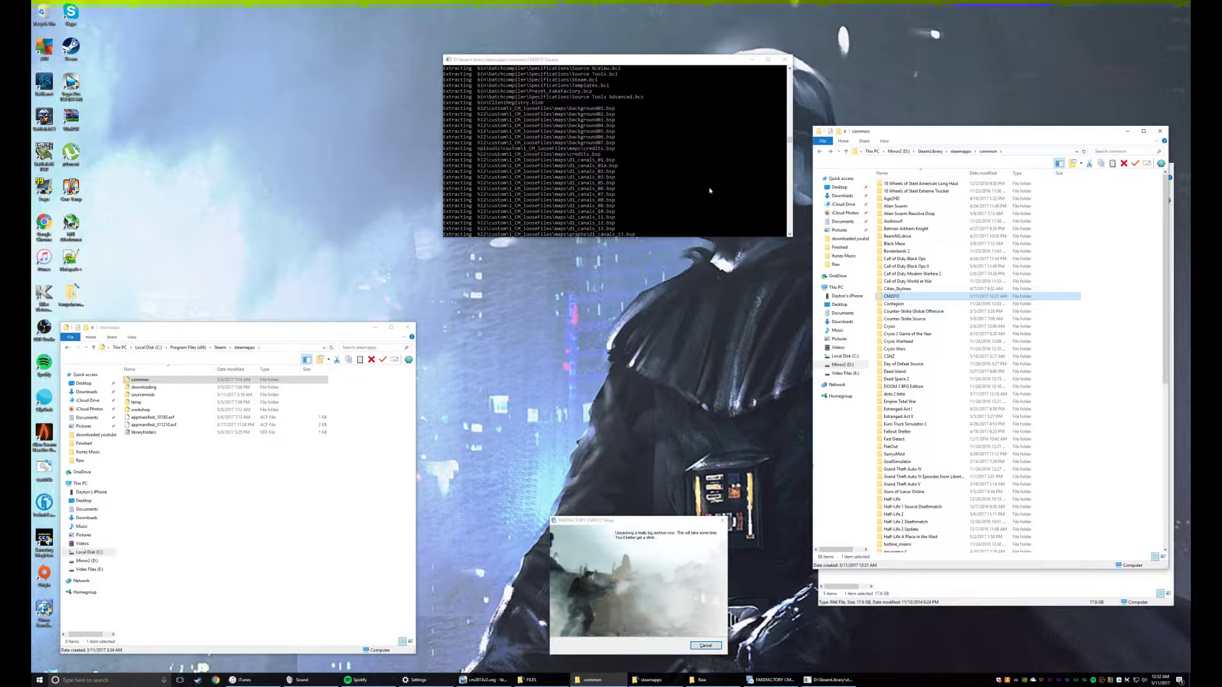
drag(661, 62, 665, 275)
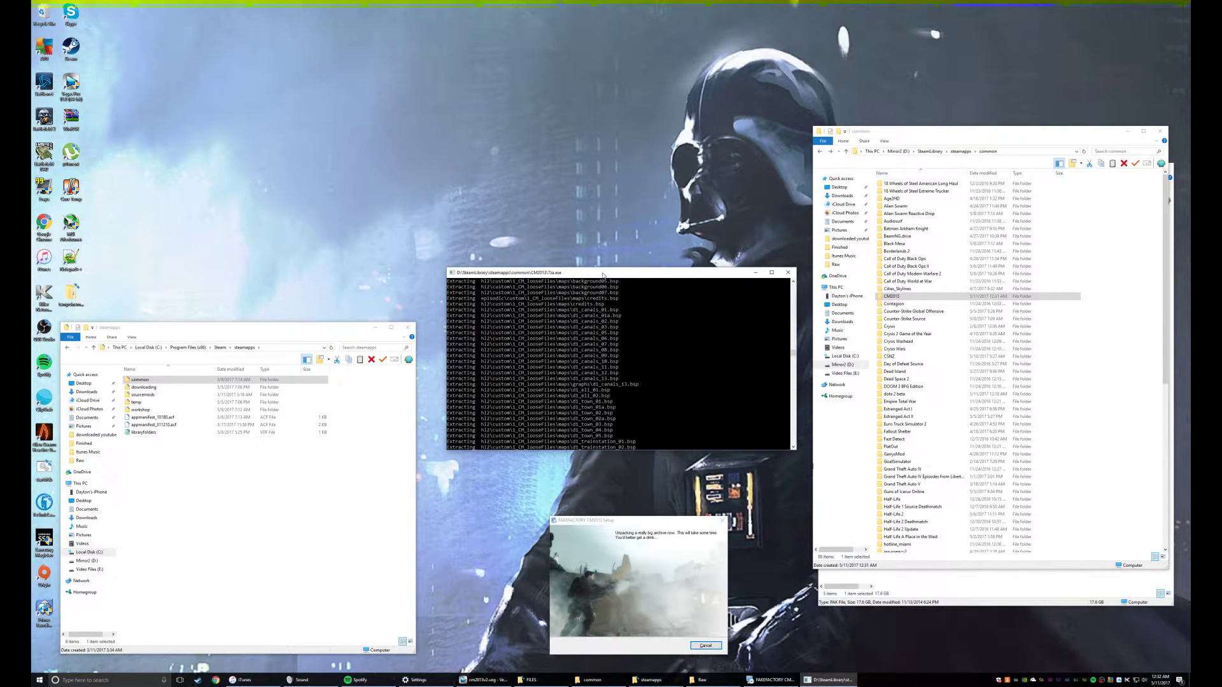
drag(603, 275, 594, 276)
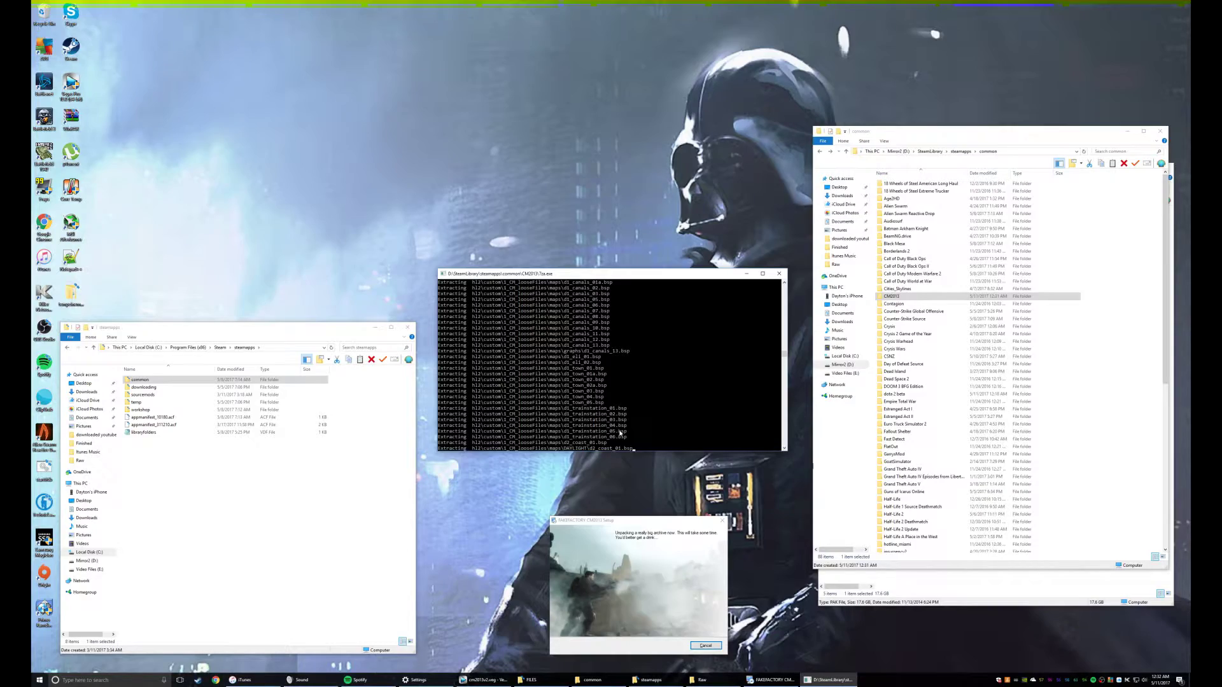
drag(685, 270, 684, 257)
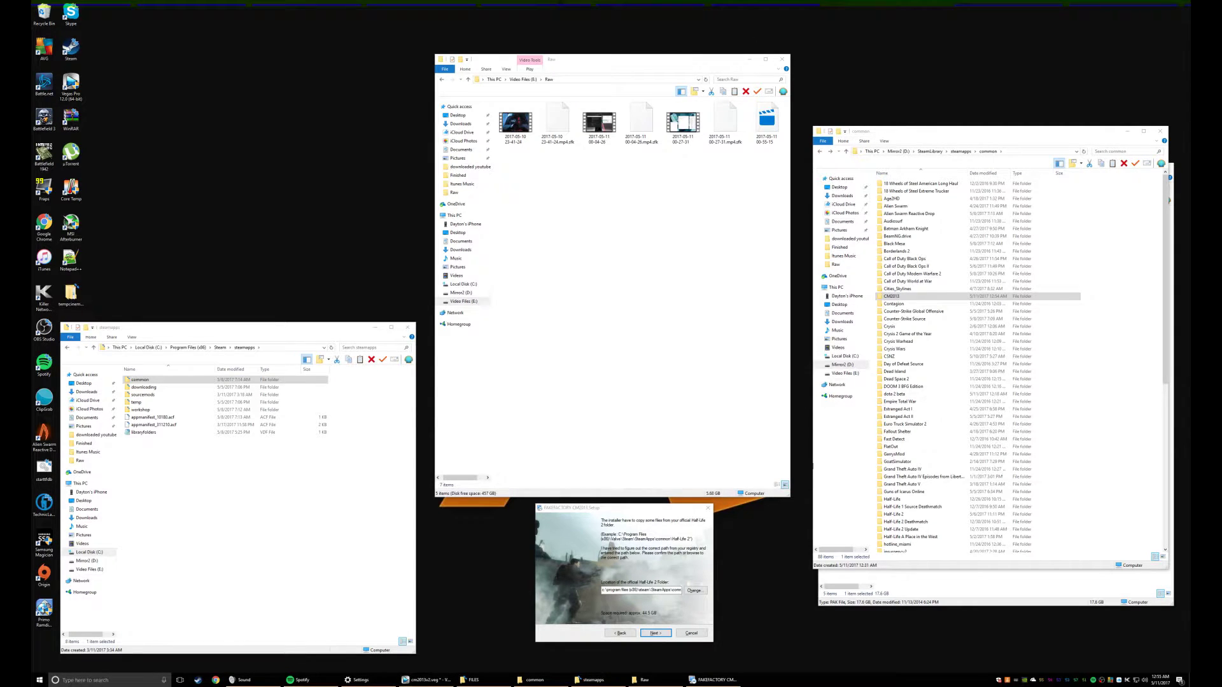
drag(628, 511, 622, 513)
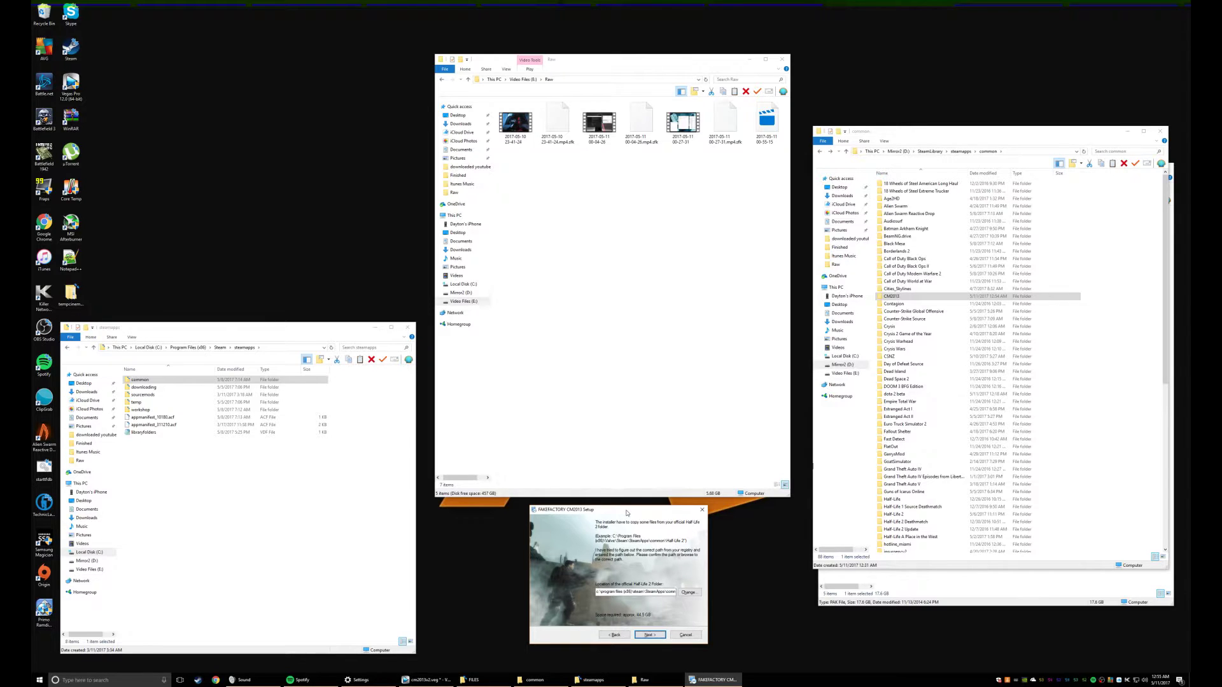
mouse_move(599, 509)
mouse_down()
mouse_move(597, 295)
mouse_move(607, 509)
mouse_up()
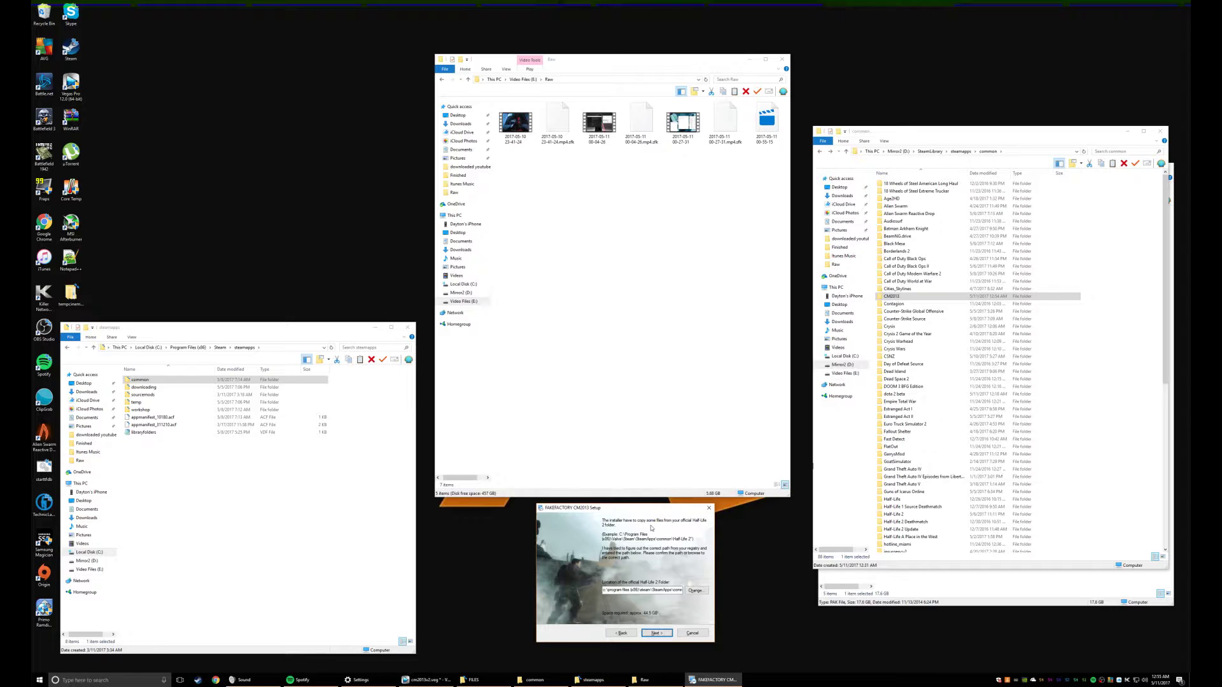
drag(655, 512, 651, 519)
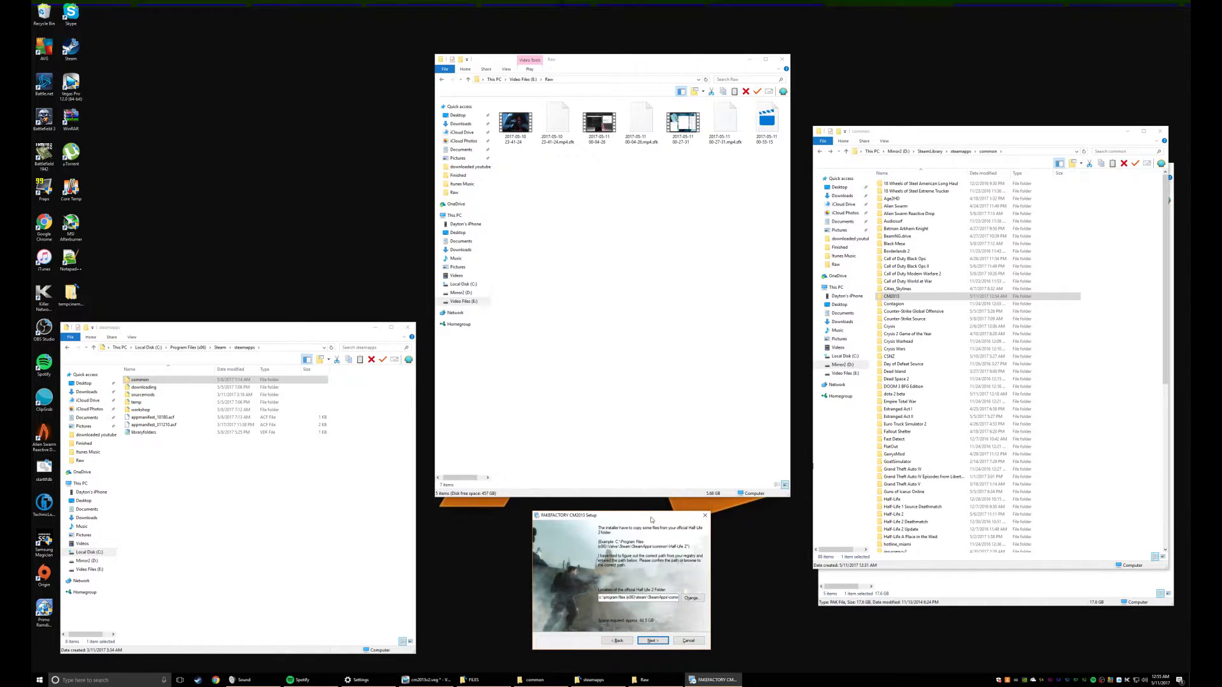
click(1114, 355)
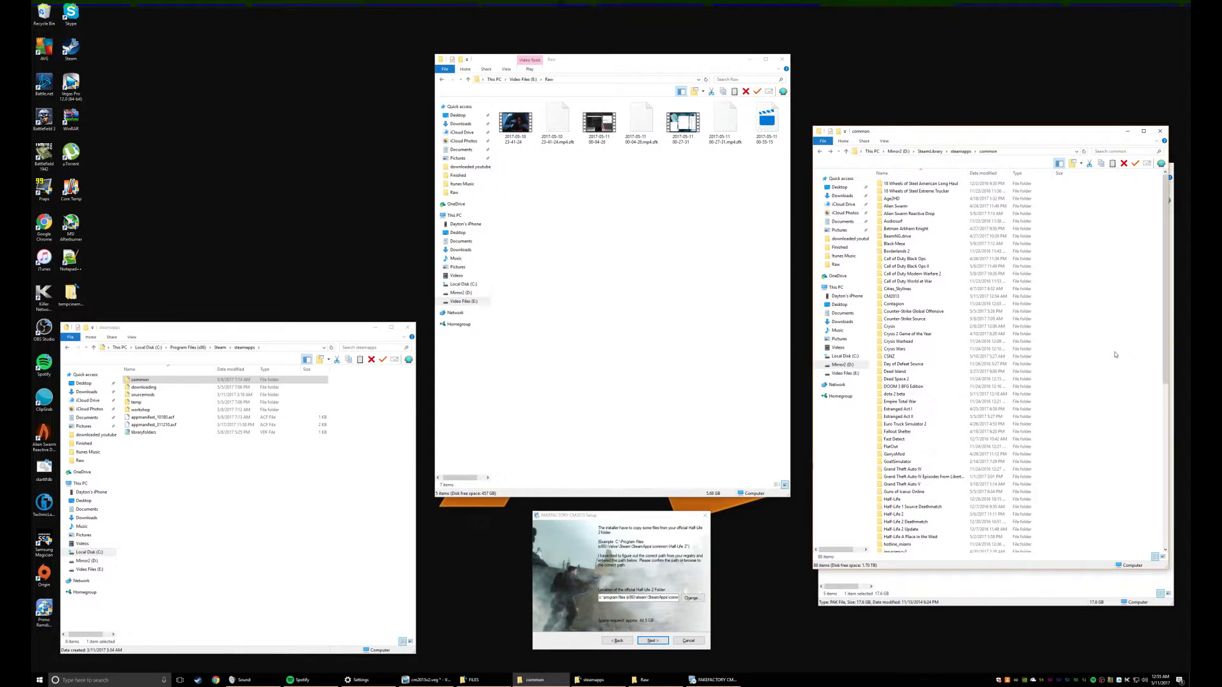
scroll(1114, 361, down, 3)
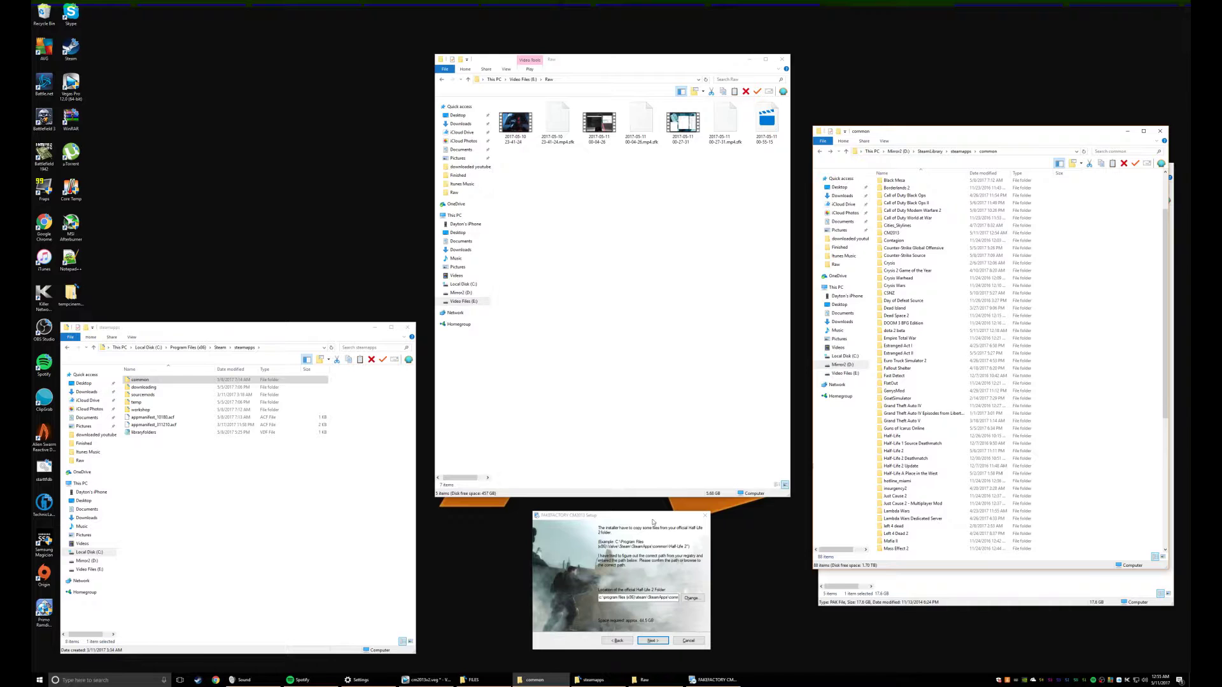
drag(653, 521, 646, 524)
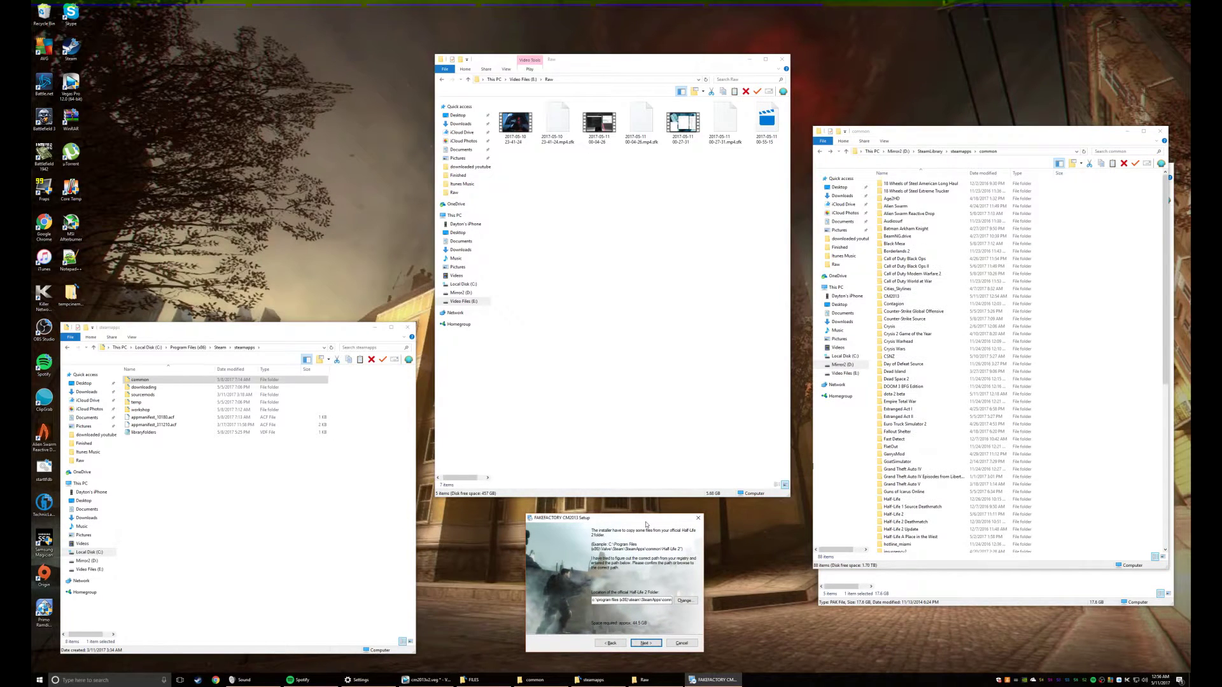
click(1075, 395)
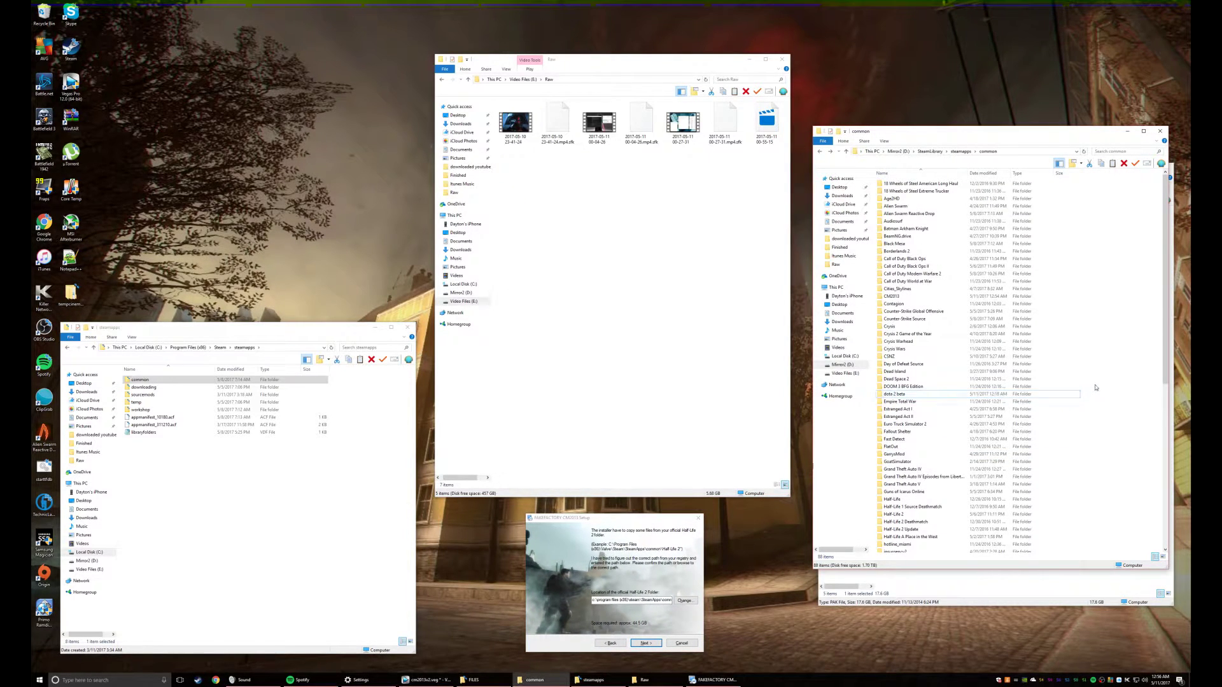
click(635, 529)
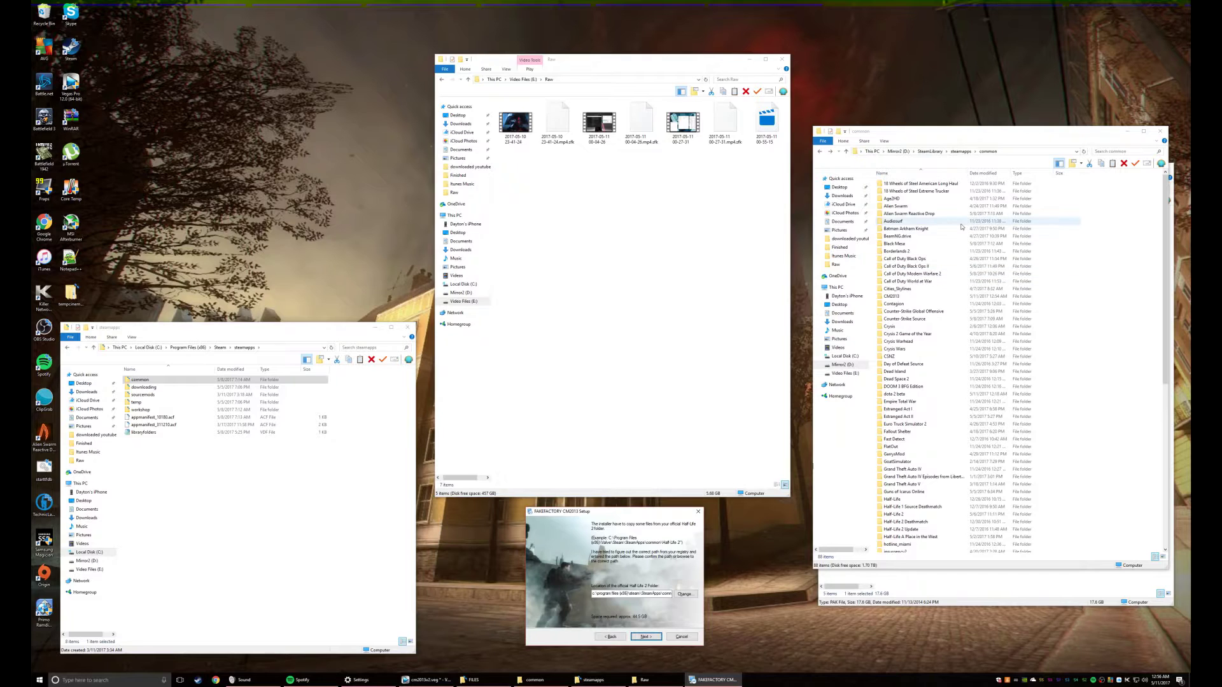
Open C:'s empty common folder and the Half-Life 2 folder in D:'s common folder
double_click(141, 380)
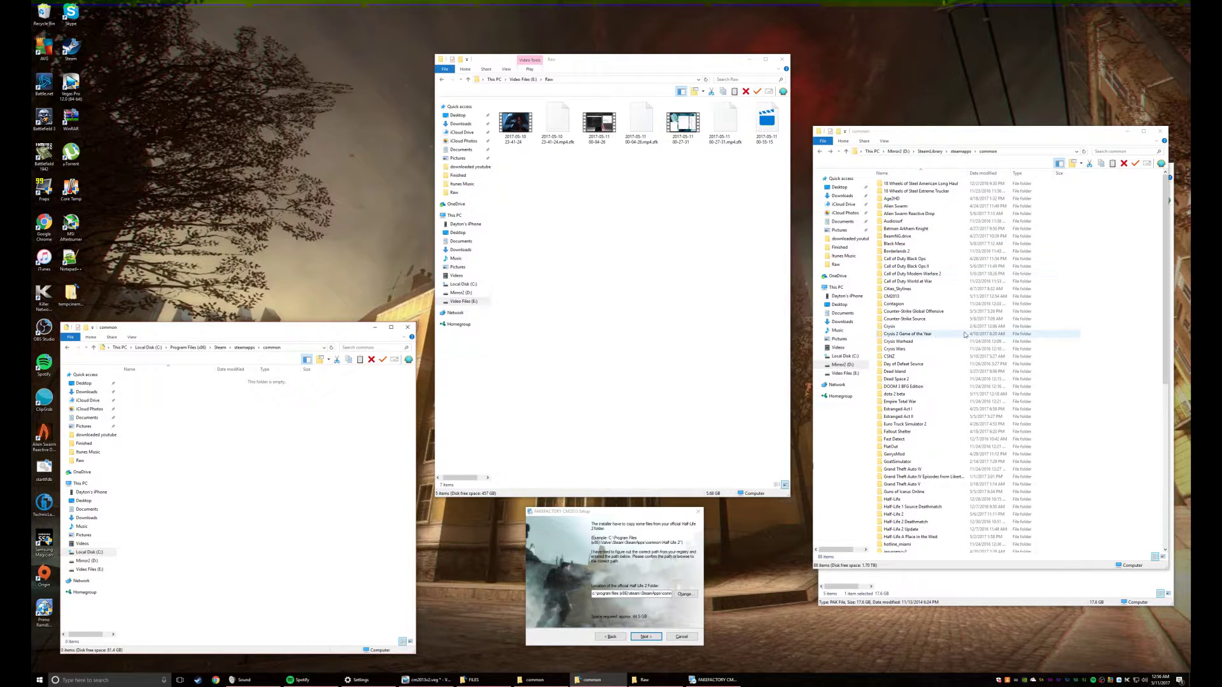
click(910, 394)
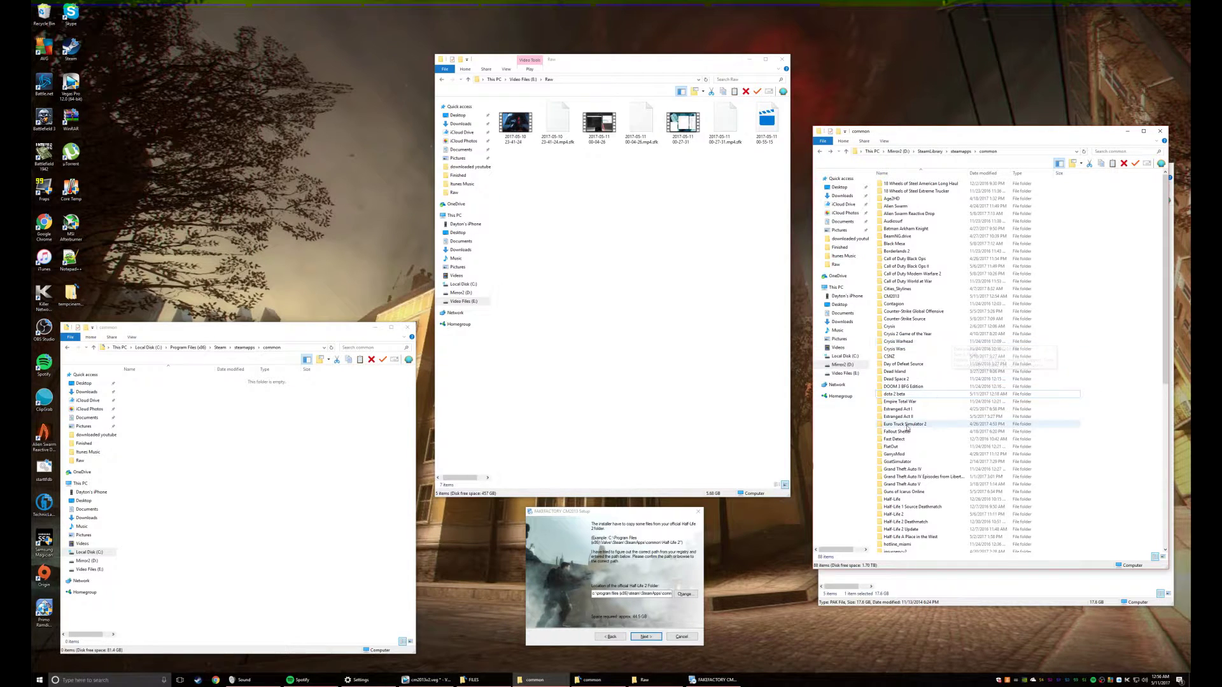
scroll(914, 442, down, 3)
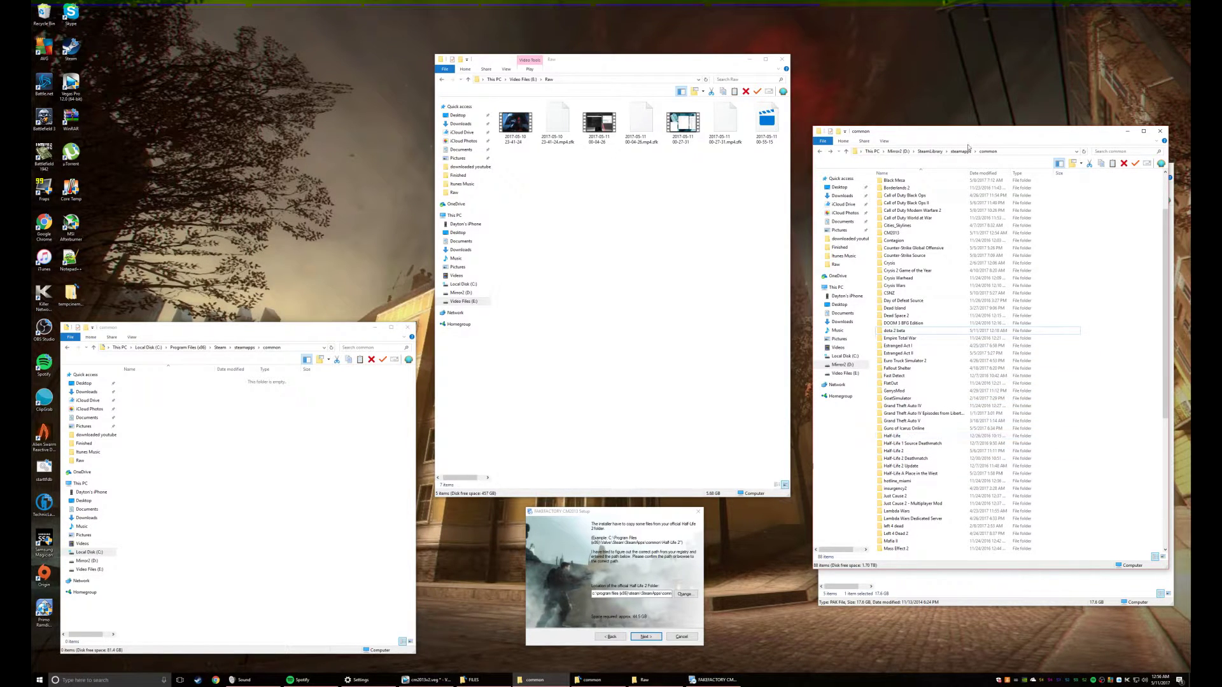
scroll(912, 437, up, 3)
scroll(910, 273, down, 7)
click(910, 346)
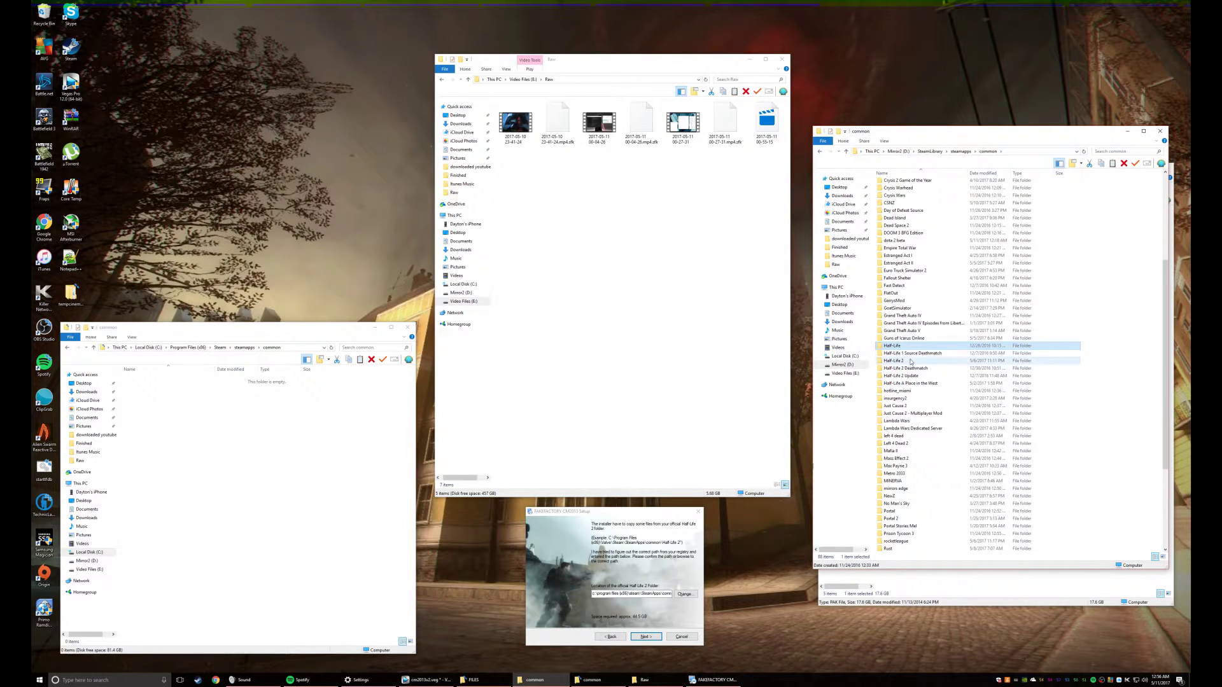
click(909, 361)
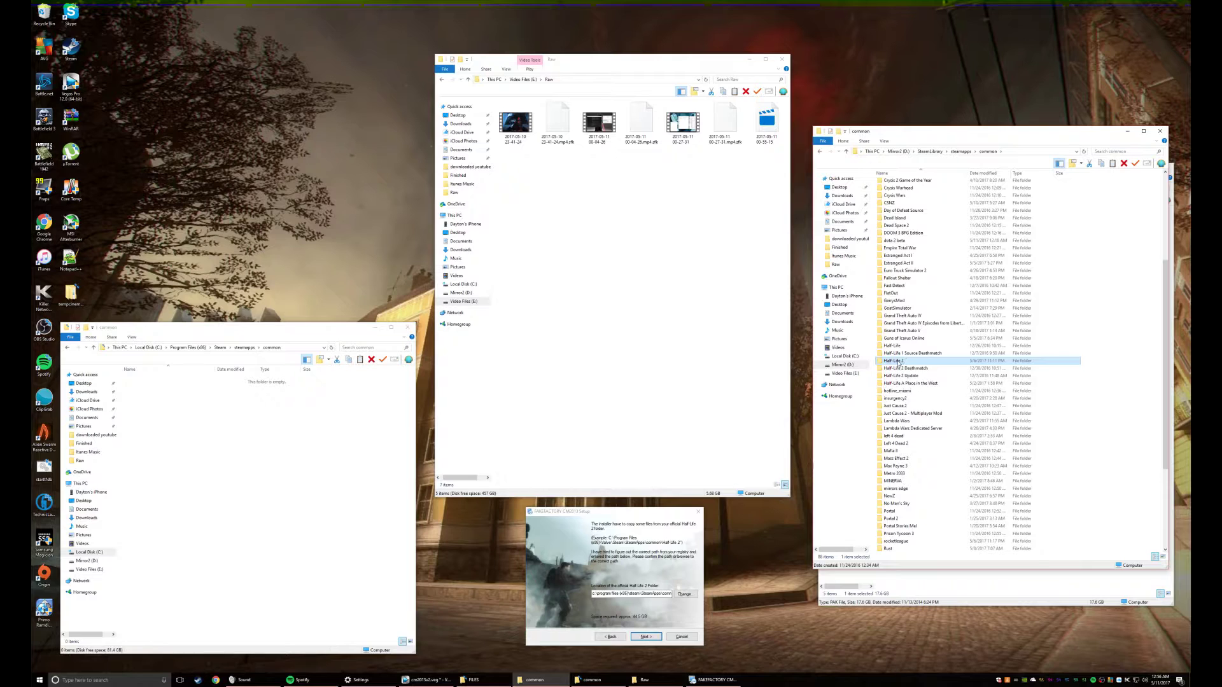
double_click(898, 361)
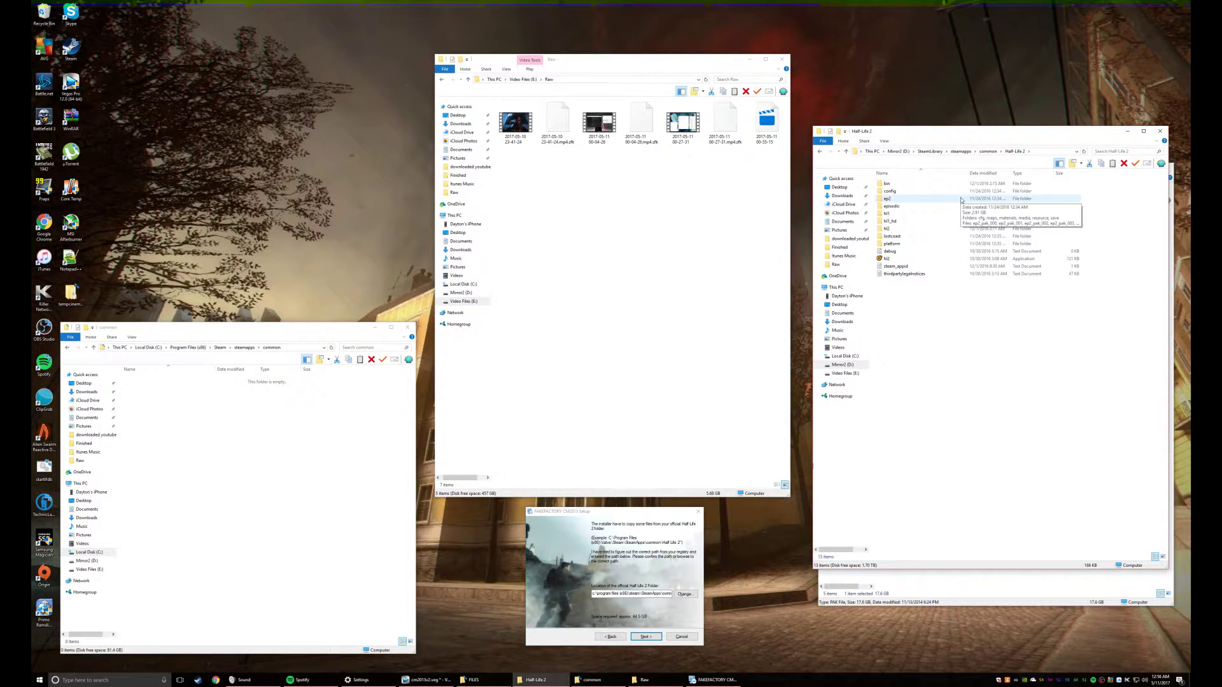
Return to the D: game list and check the setup's Half-Life 2 path field
click(988, 152)
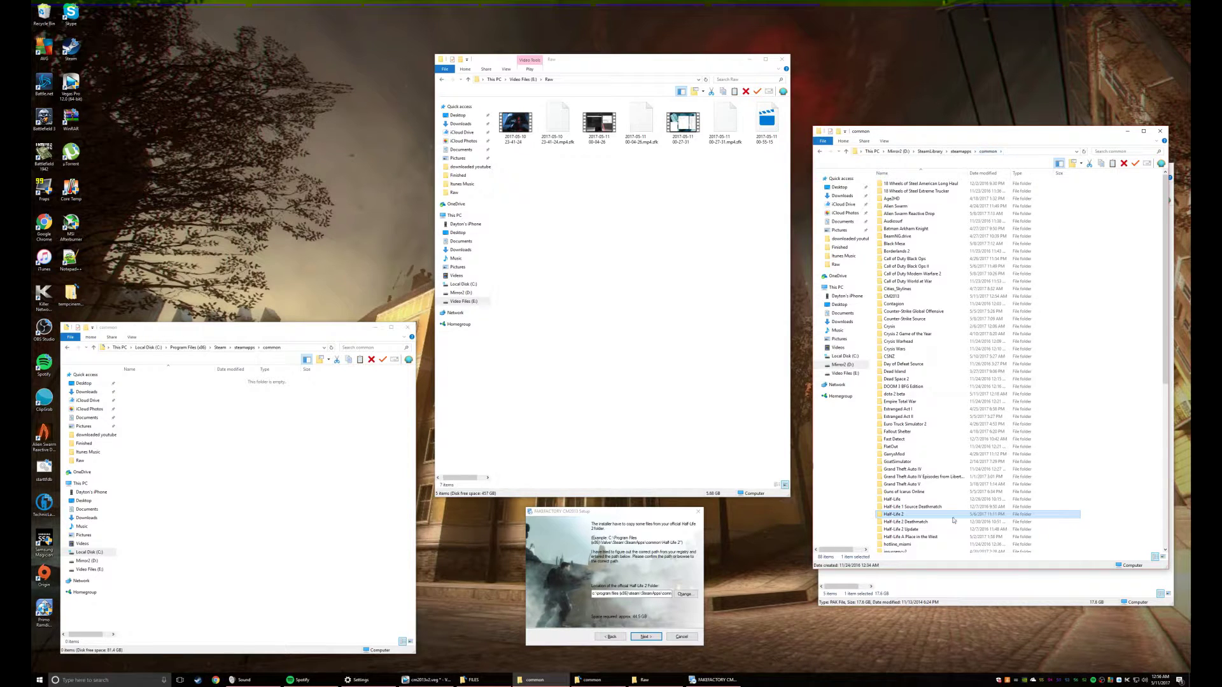
double_click(906, 517)
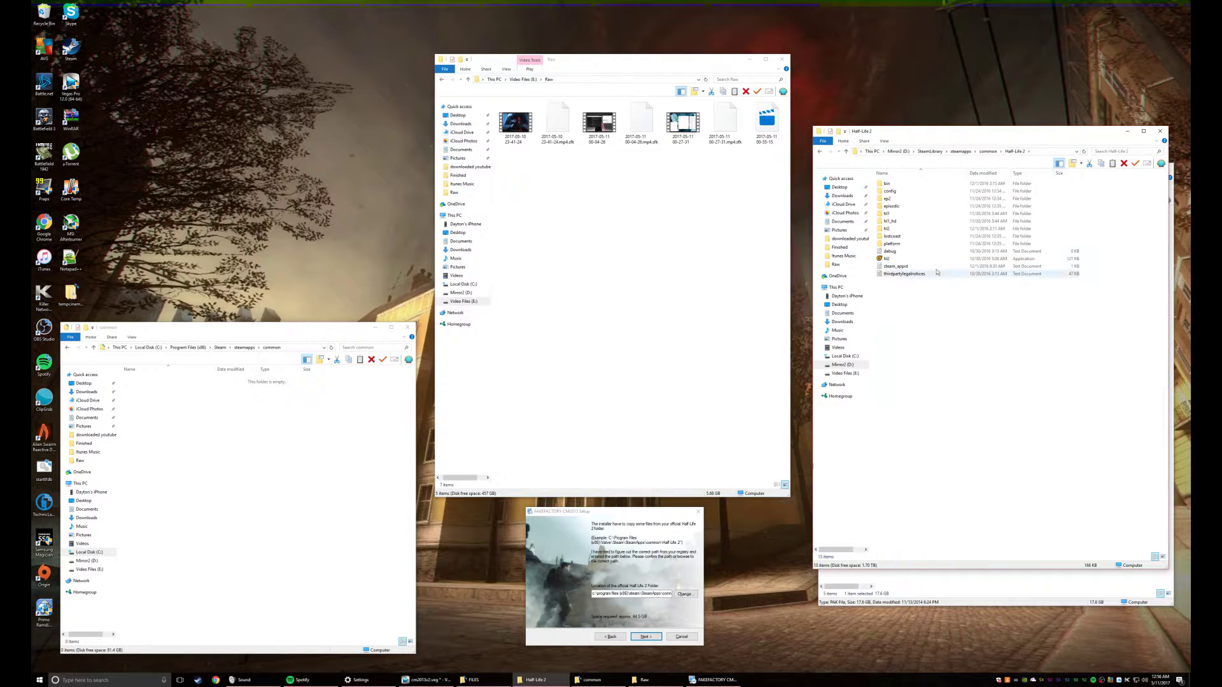
click(988, 151)
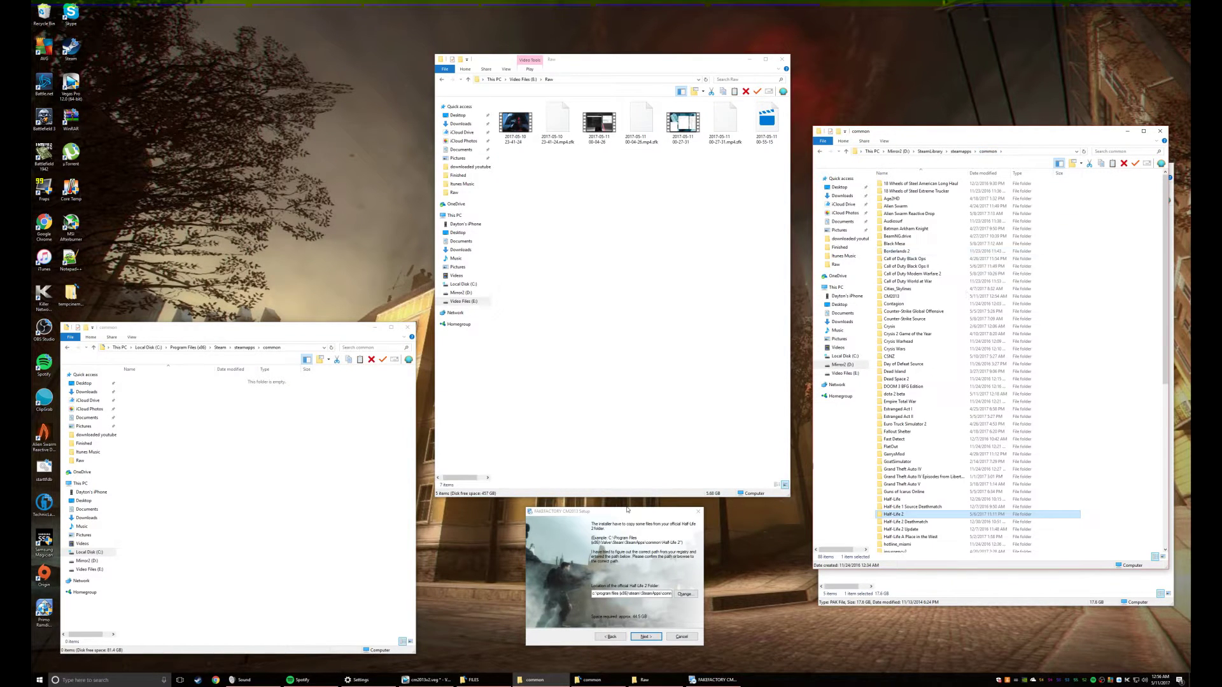
drag(661, 575, 669, 593)
click(626, 593)
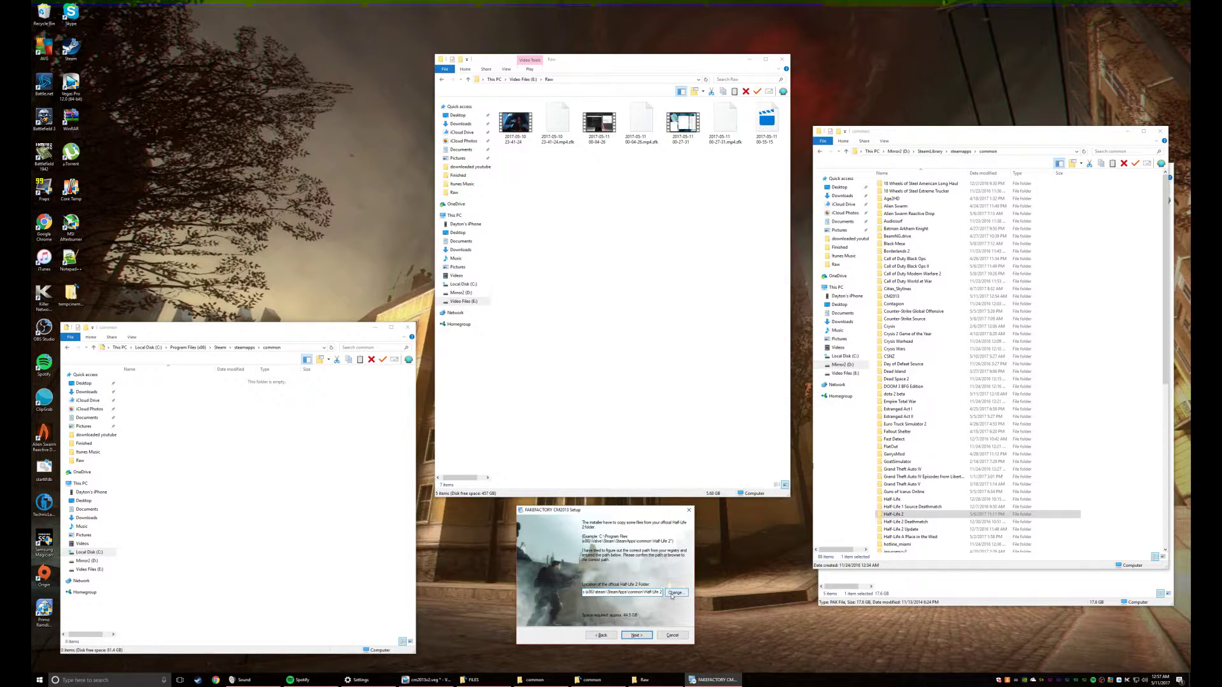
Point the official Half-Life 2 folder to D:\SteamLibrary\steamapps\common\Half-Life 2
click(673, 593)
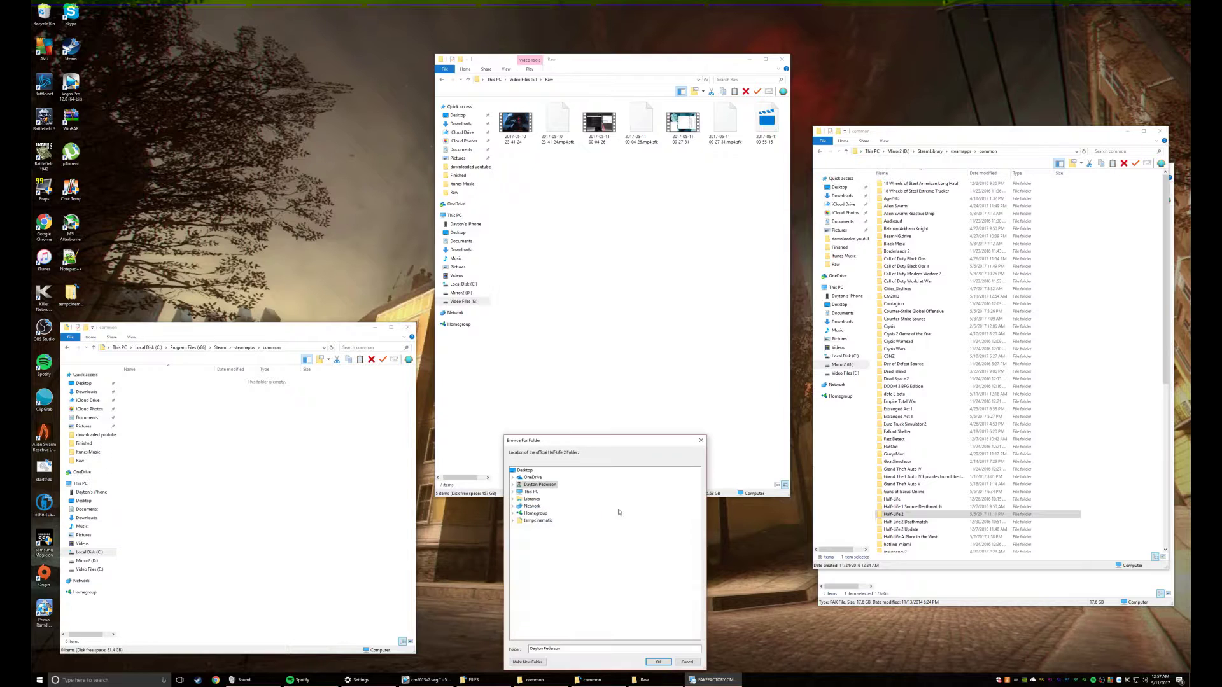
click(513, 492)
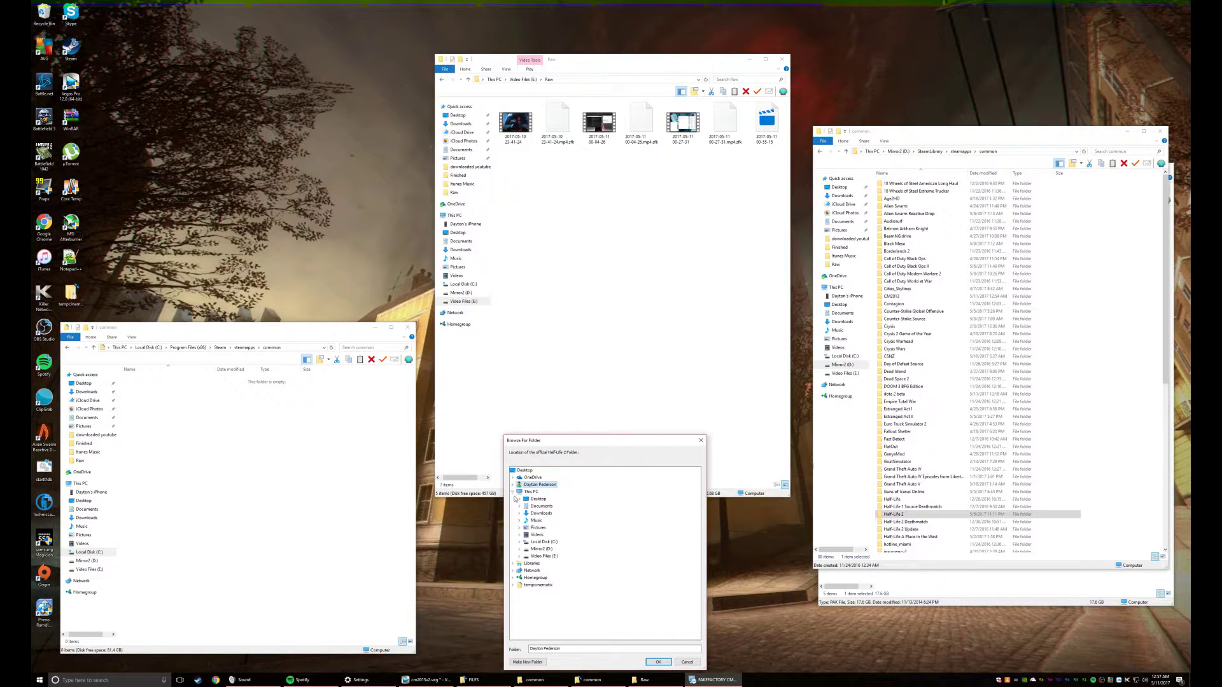
click(520, 550)
scroll(531, 589, down, 5)
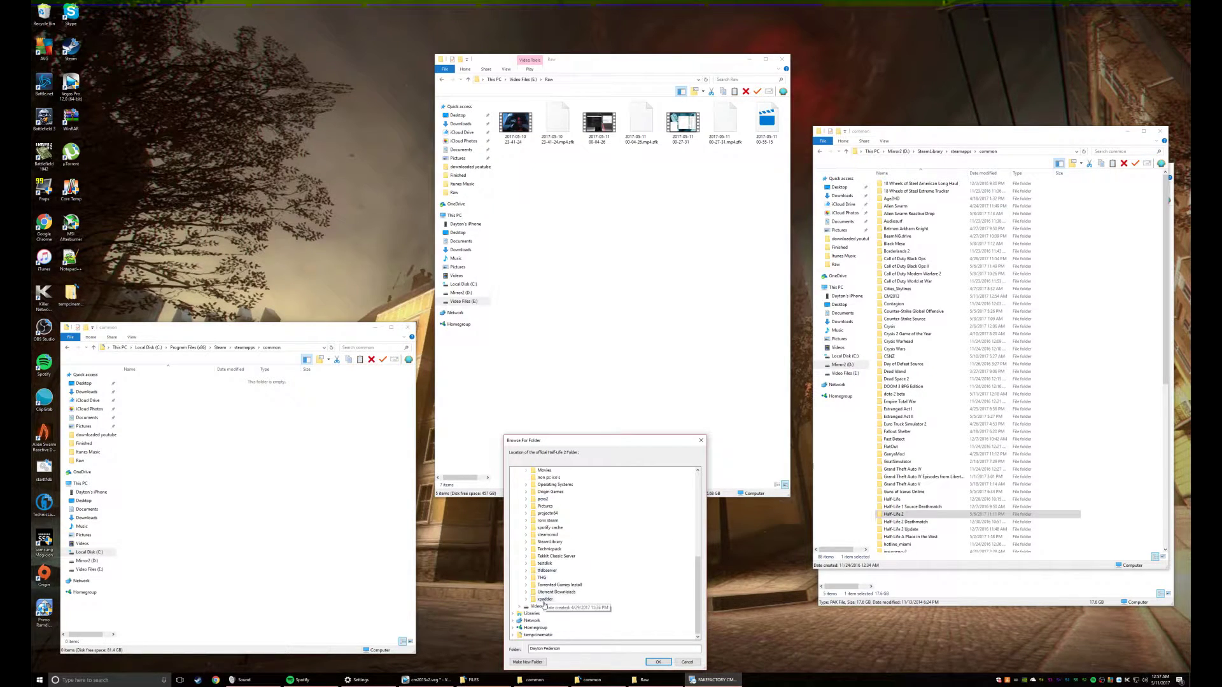
click(525, 542)
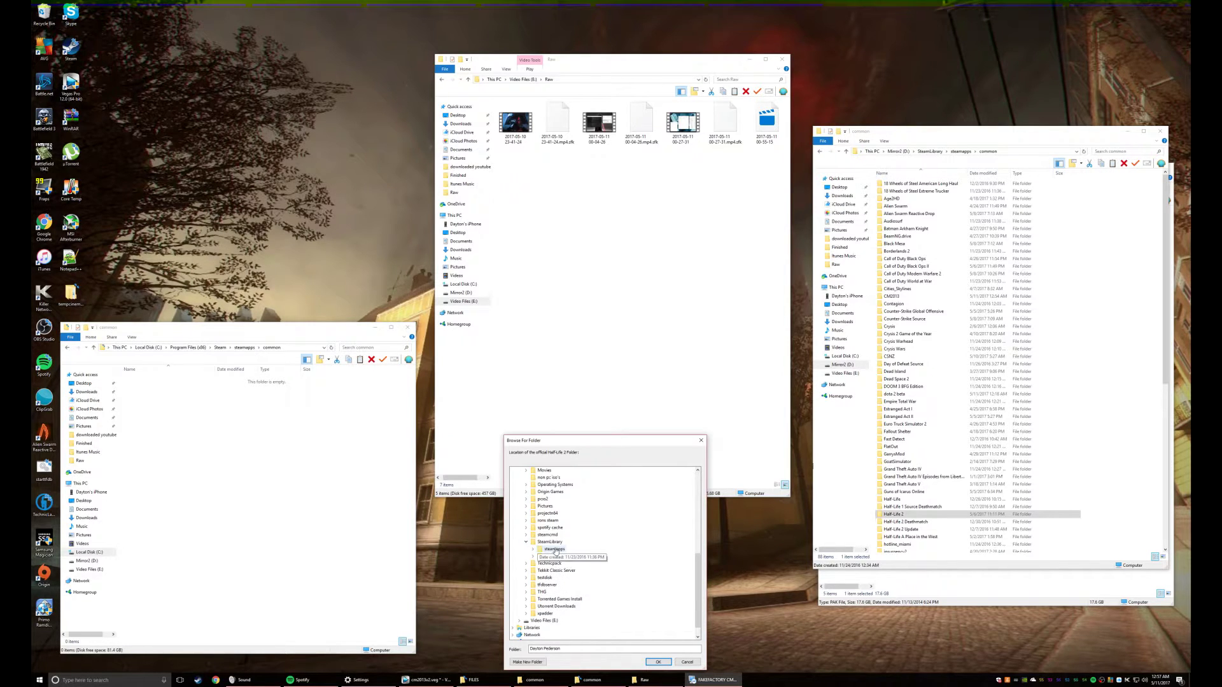
click(532, 549)
scroll(546, 553, down, 1)
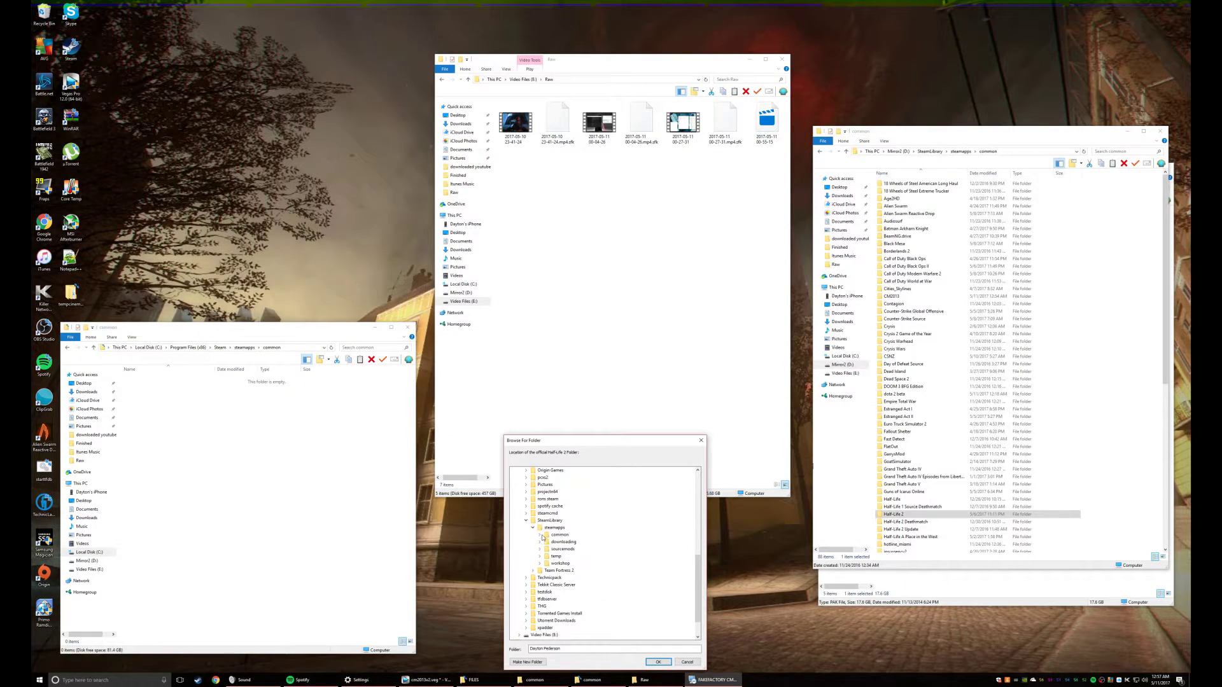
click(539, 534)
scroll(662, 593, down, 2)
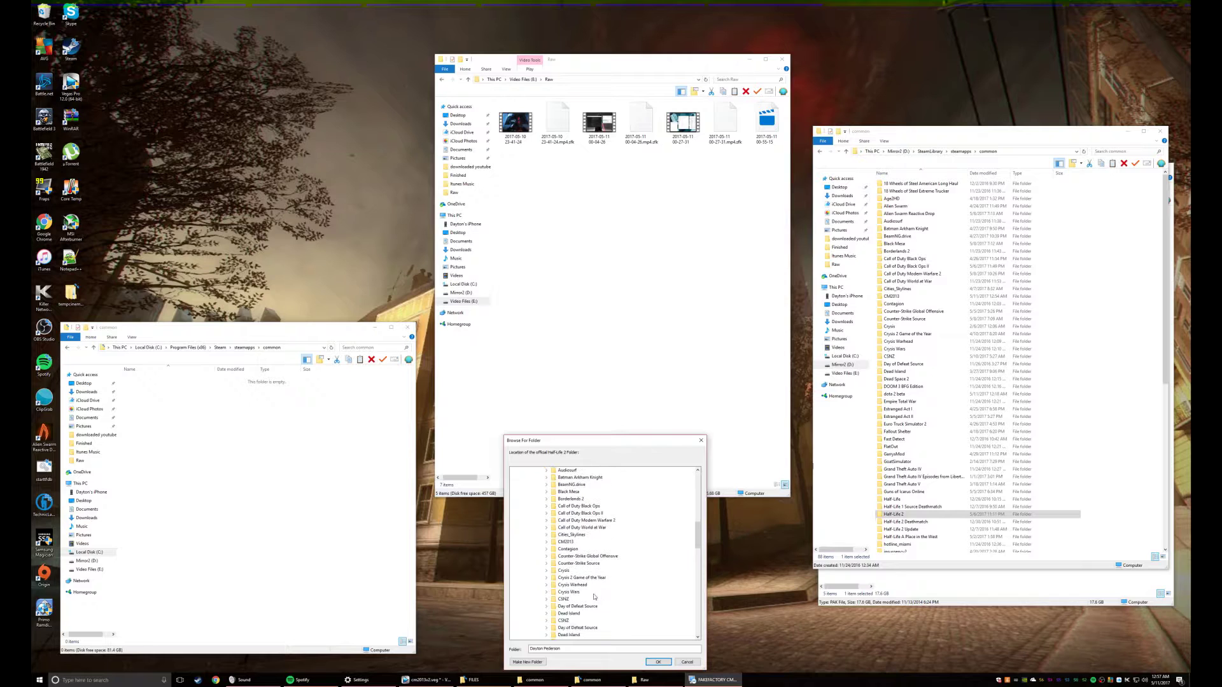
scroll(663, 593, down, 8)
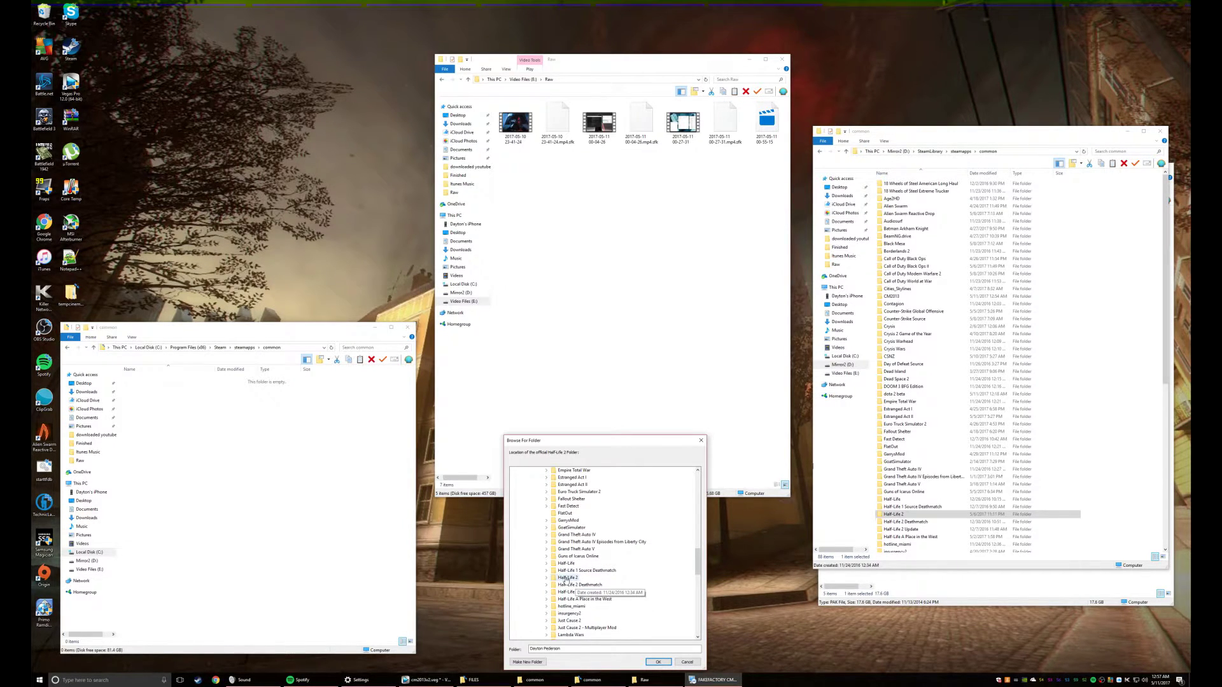
click(565, 578)
click(654, 662)
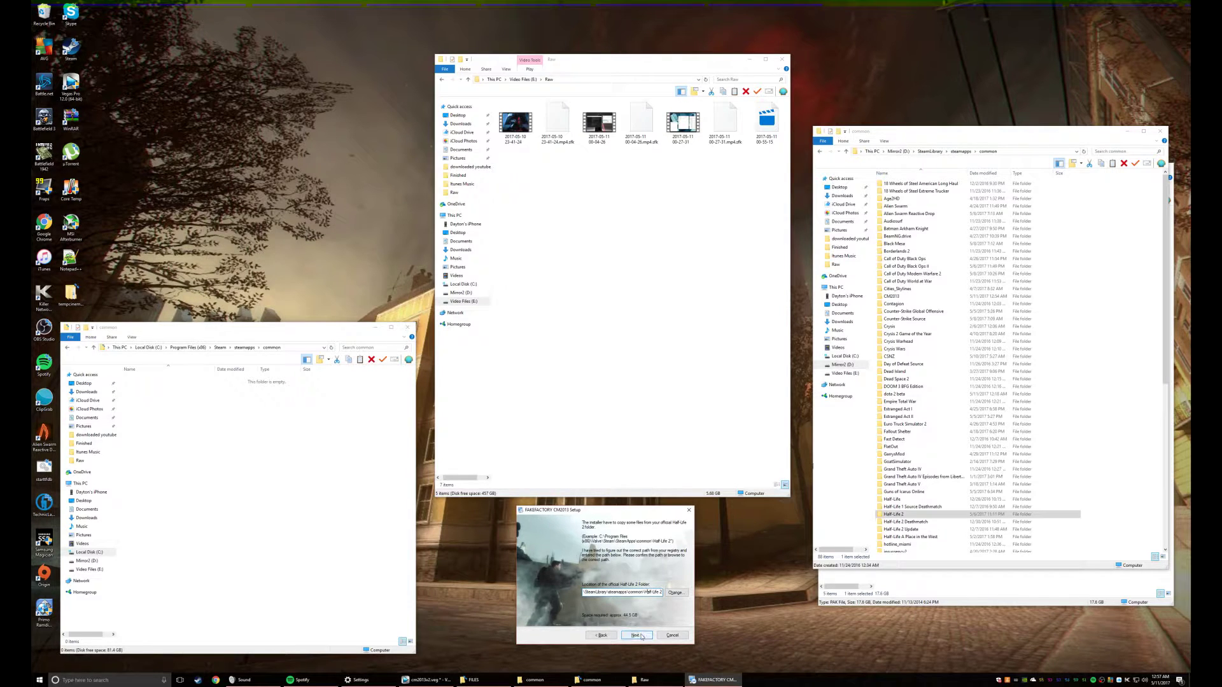
Advance past data migration and peek into the desktop tempcinematic\CM2013_FINAL\FILES folder
click(637, 635)
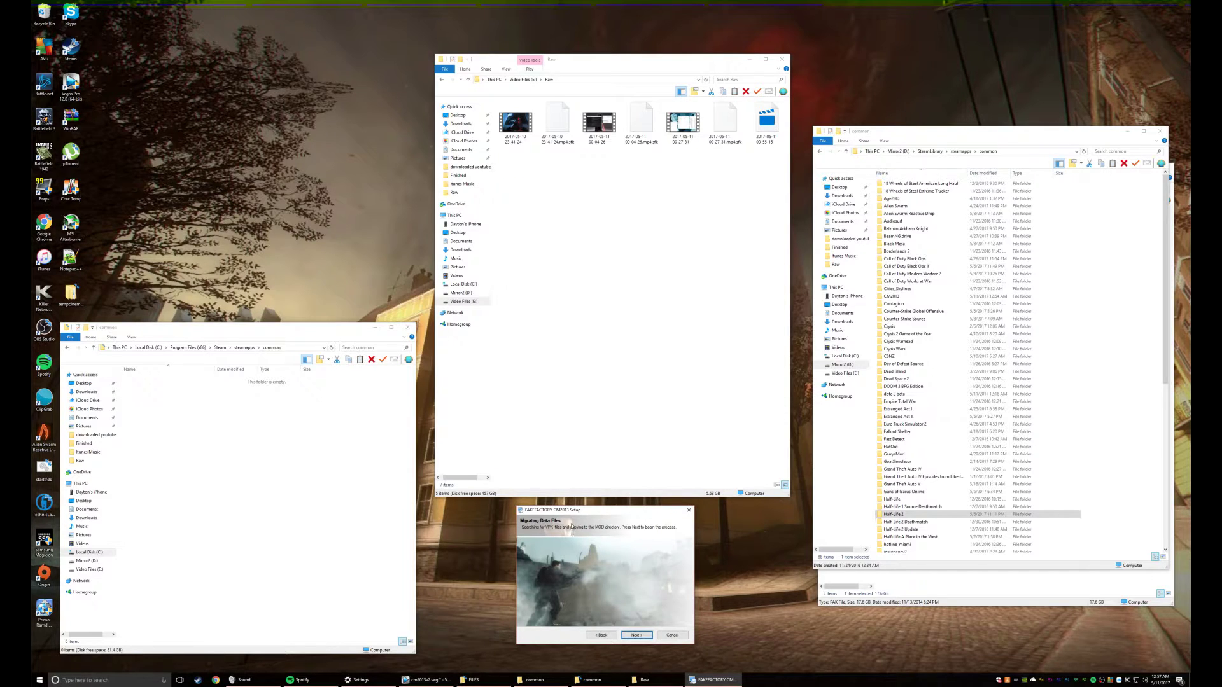
click(636, 635)
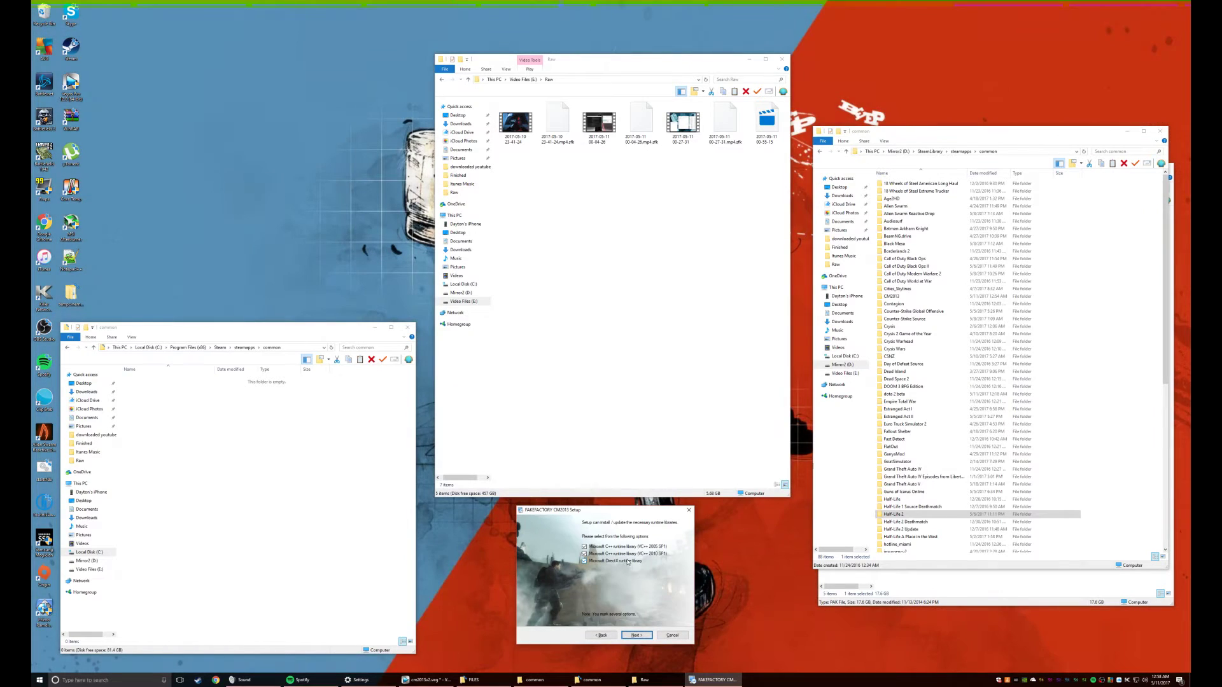
double_click(78, 297)
double_click(534, 121)
double_click(536, 122)
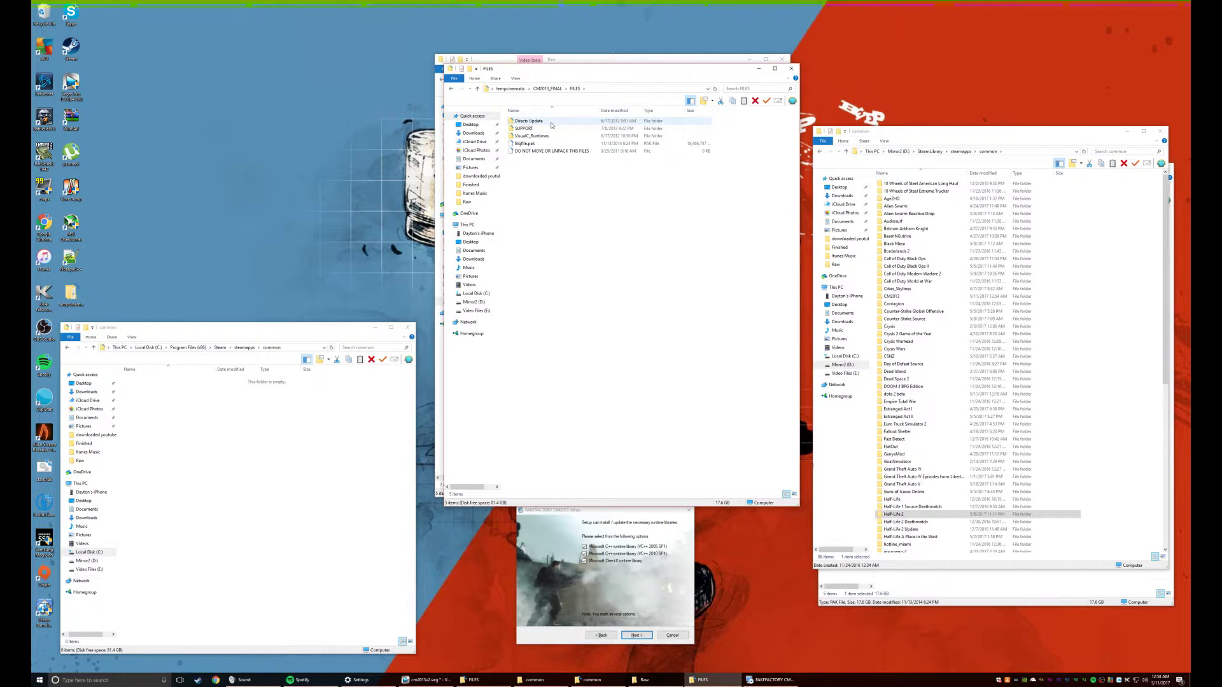
click(758, 68)
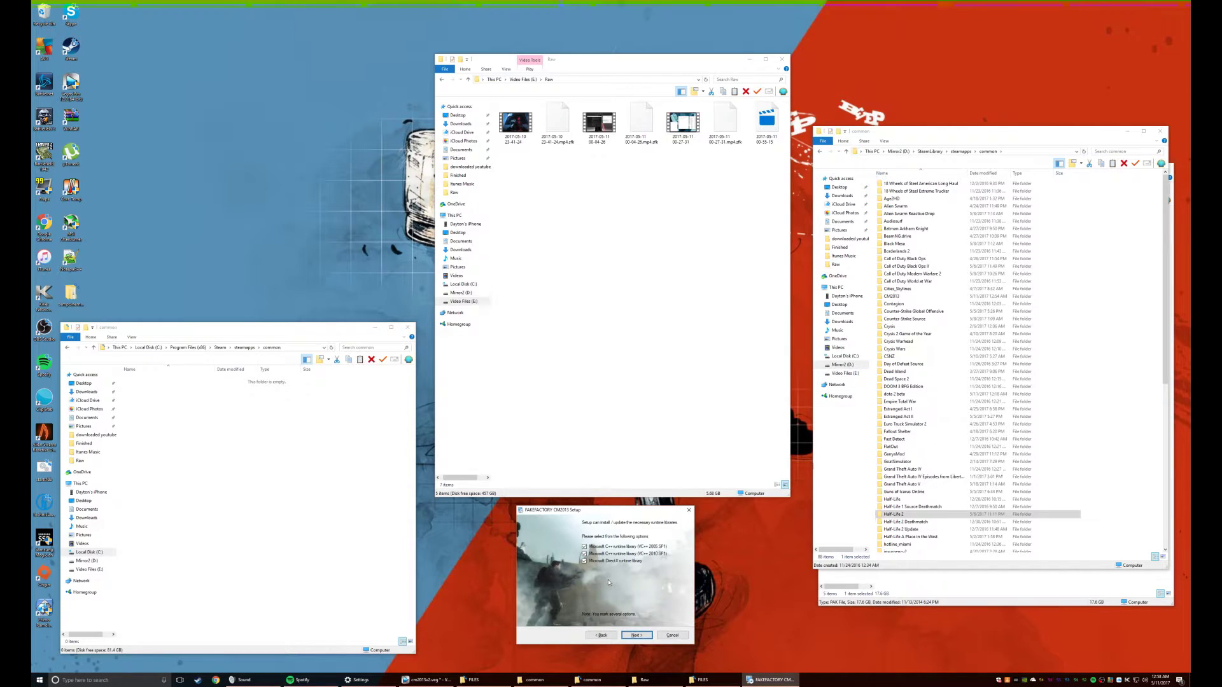
Untick DirectX runtime and VC++ 2010, finish the installation and close the installer
click(584, 561)
click(585, 553)
click(636, 635)
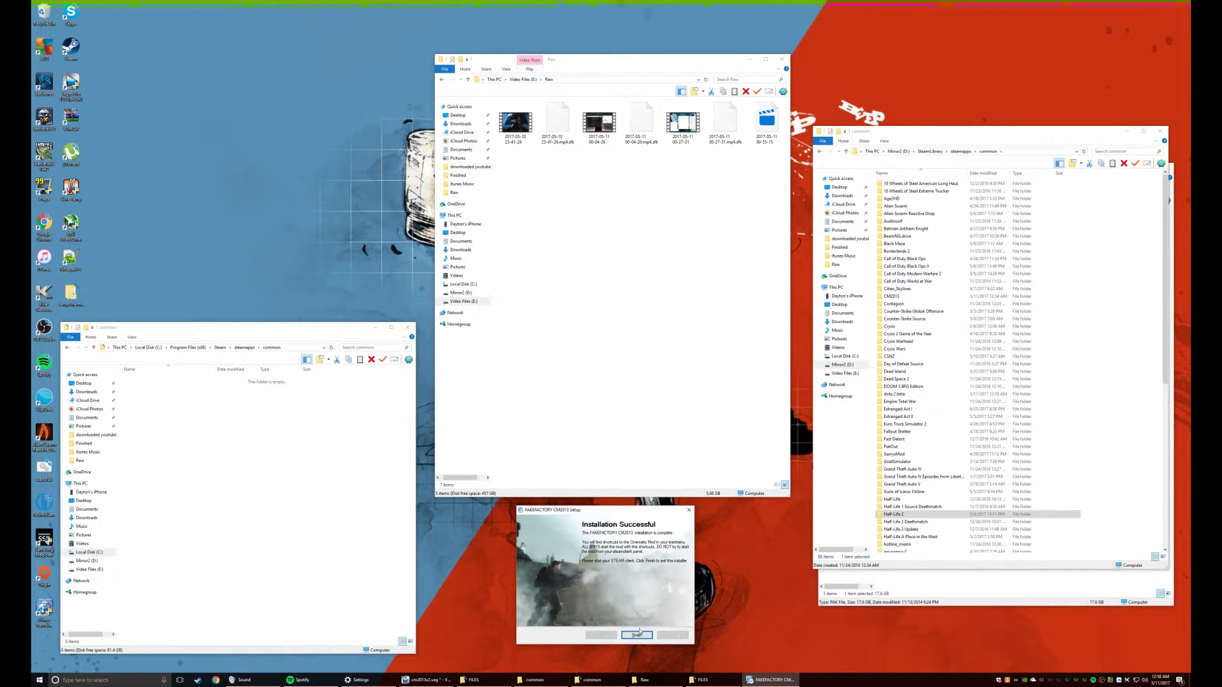
click(637, 635)
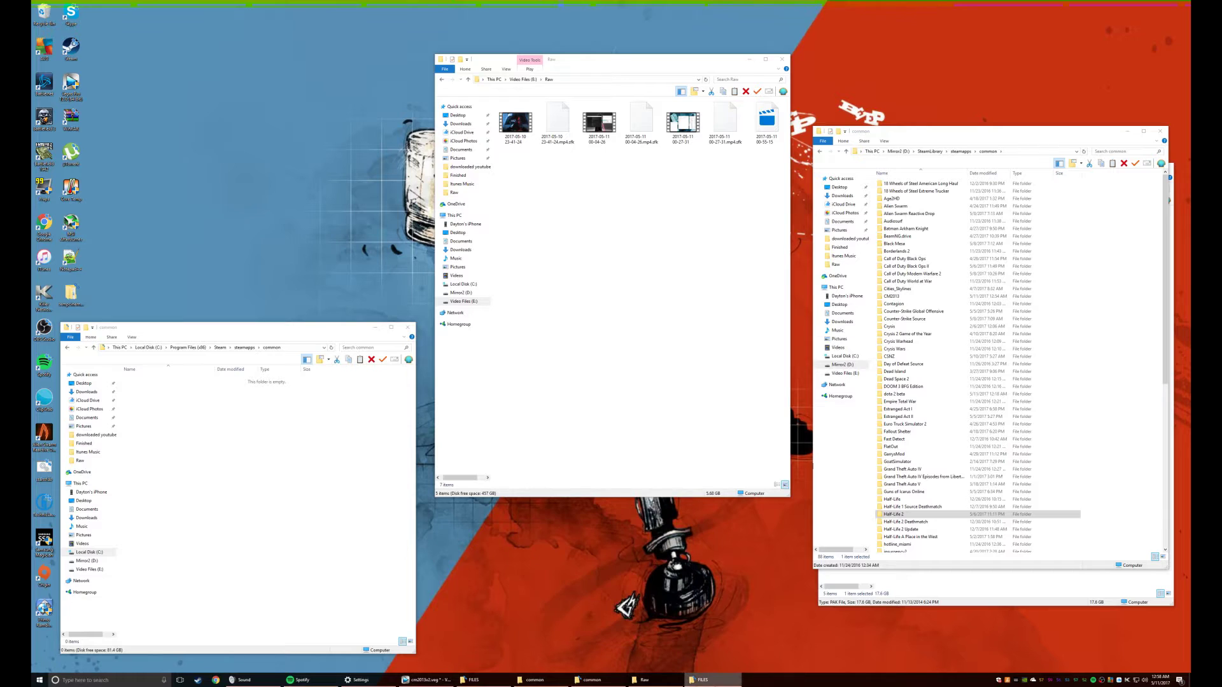
Minimize the C: common window and open D:'s CM2013 folder, peeking into Character Pimper
click(201, 327)
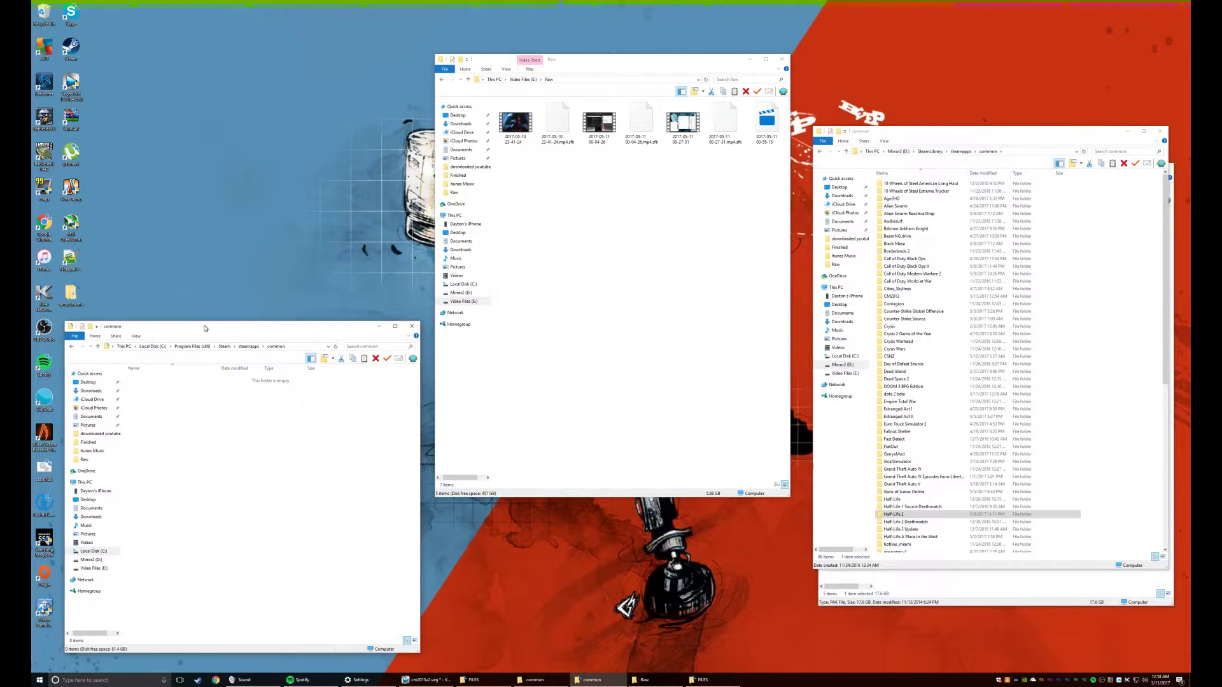
click(373, 327)
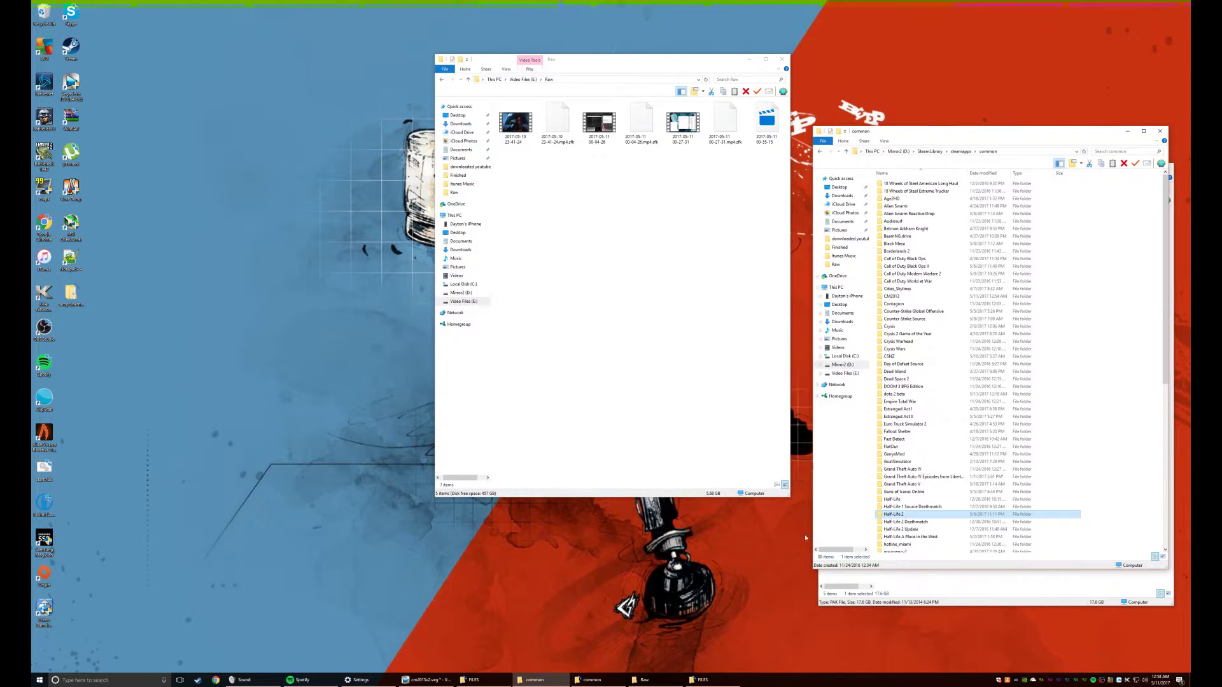
double_click(892, 296)
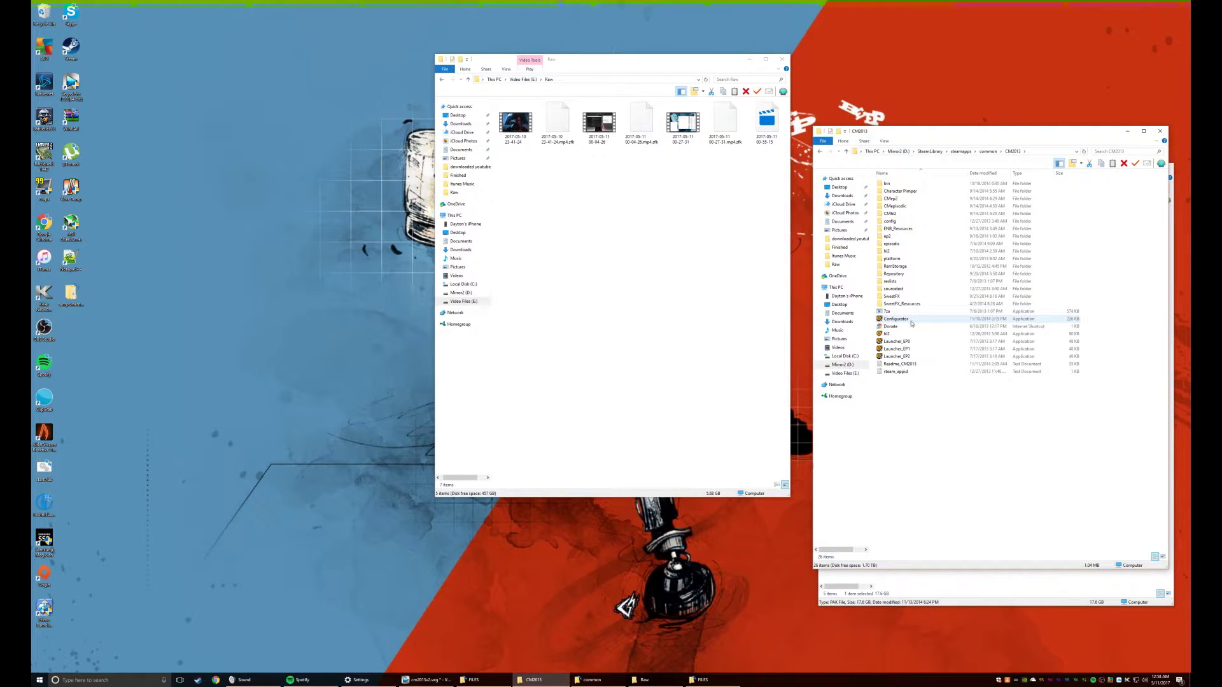
click(917, 194)
double_click(916, 194)
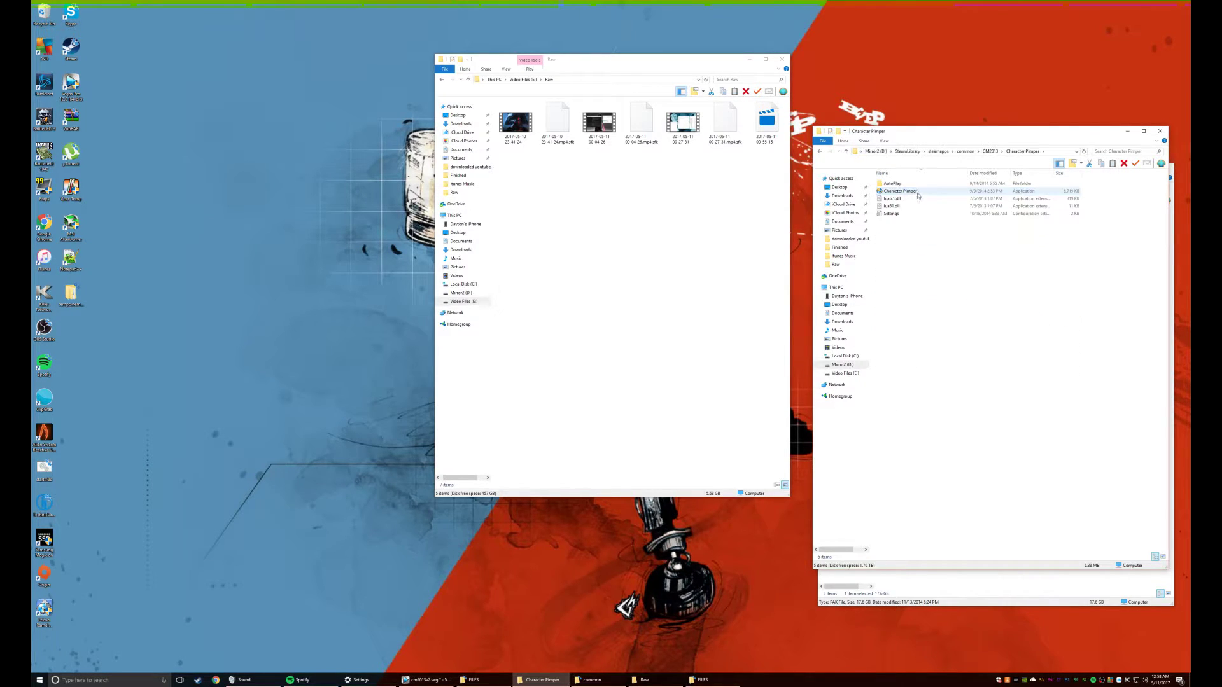
click(821, 152)
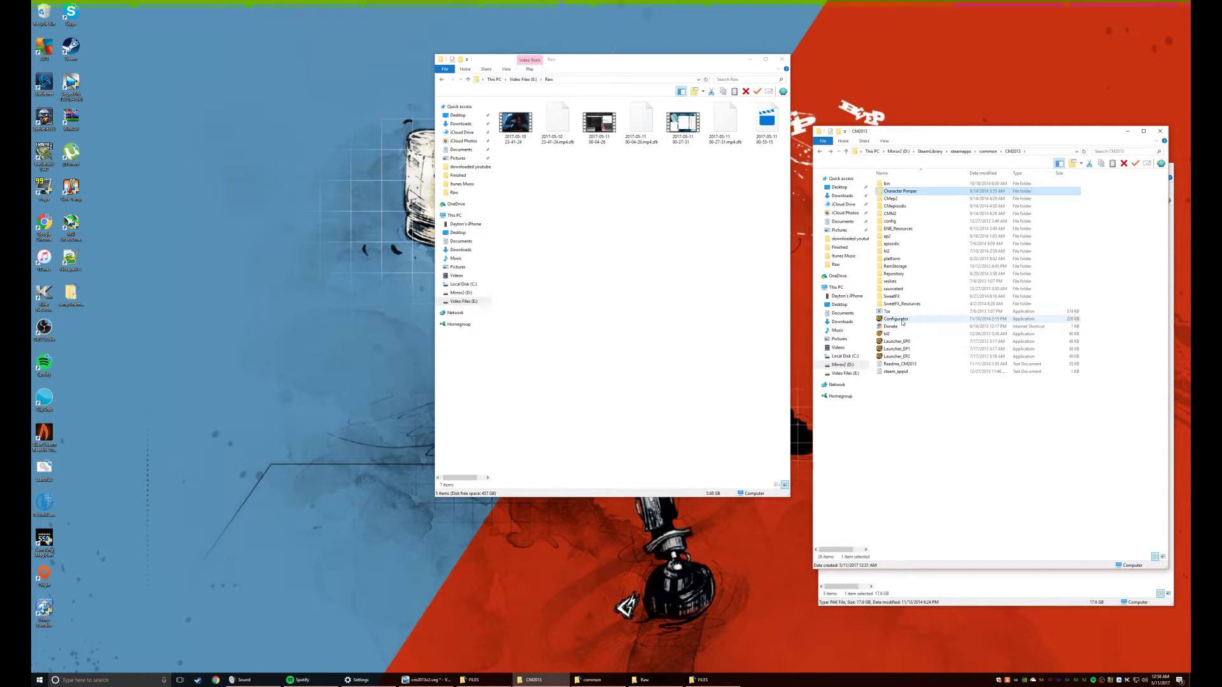
Create shortcuts for Launcher_EP0, Launcher_EP1 and Launcher_EP2 and drag them to the desktop
click(905, 342)
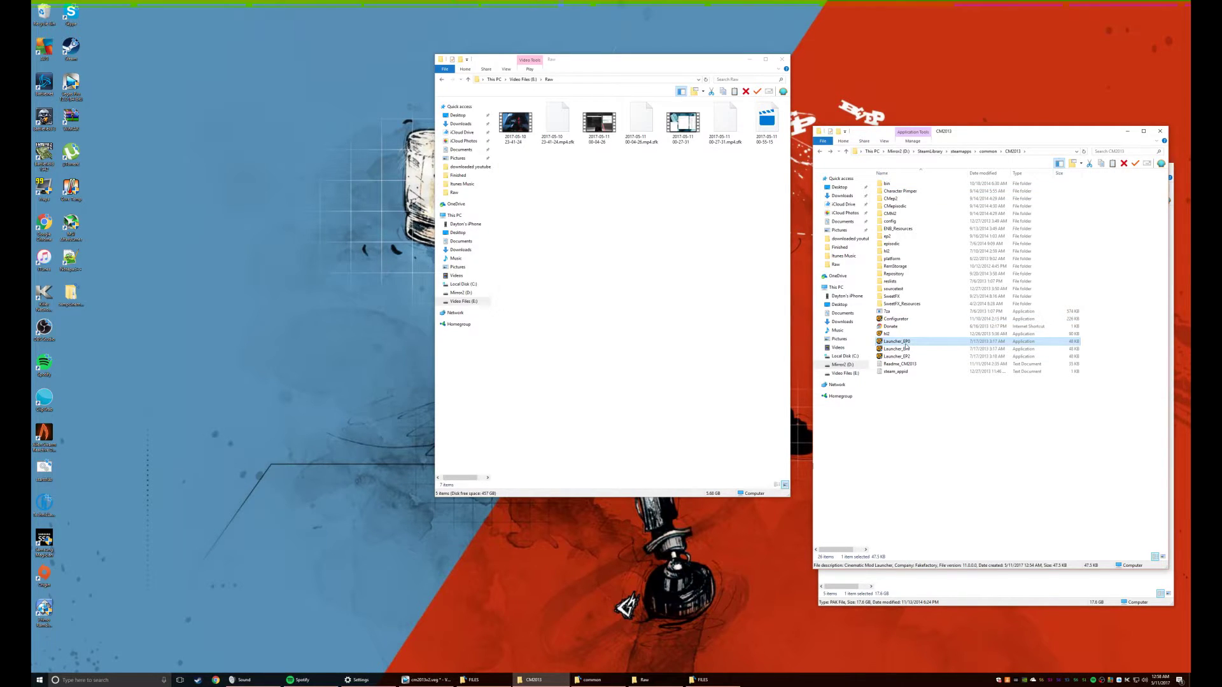
shift+click(907, 357)
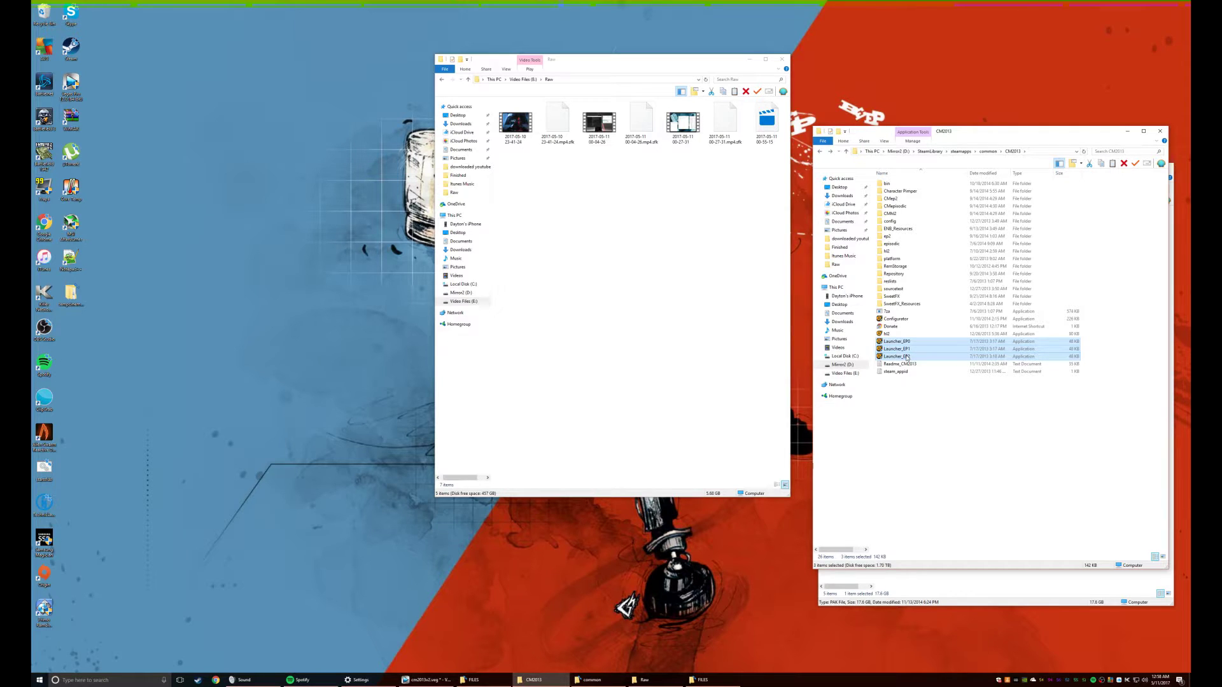
right_click(907, 357)
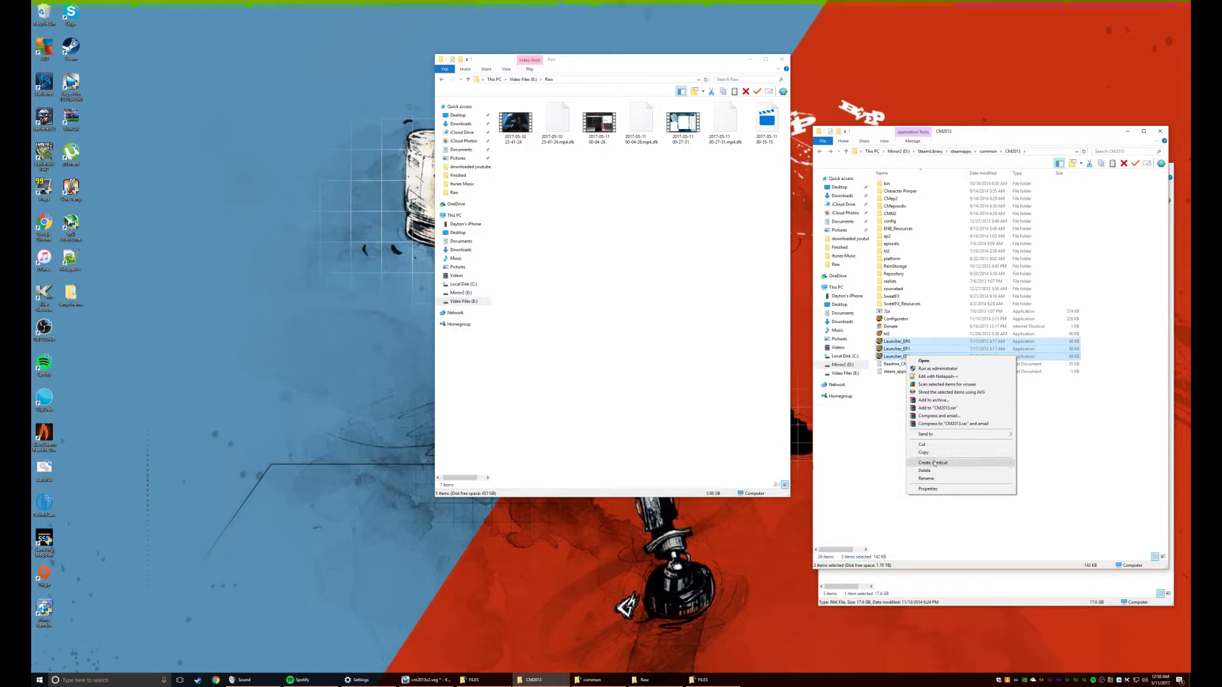
click(934, 463)
drag(915, 352, 95, 356)
click(933, 392)
Check the three launcher shortcuts on the desktop, then start Steam from the taskbar
click(926, 341)
ctrl+click(925, 357)
ctrl+click(925, 372)
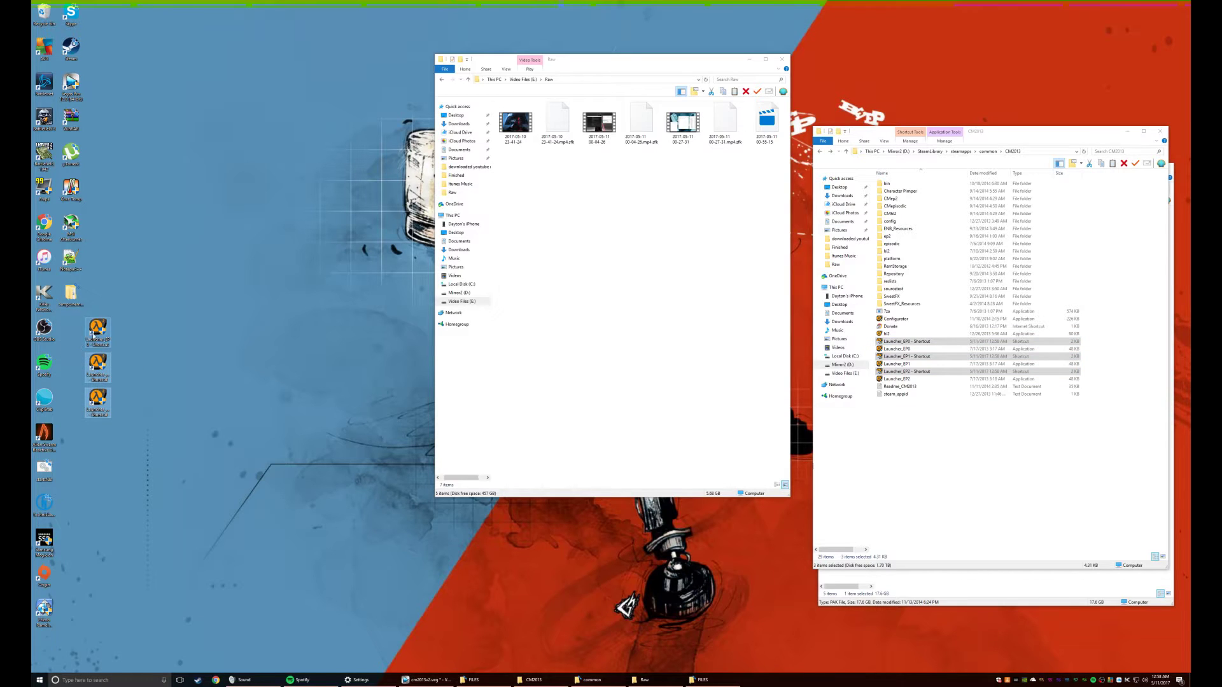
right_click(908, 342)
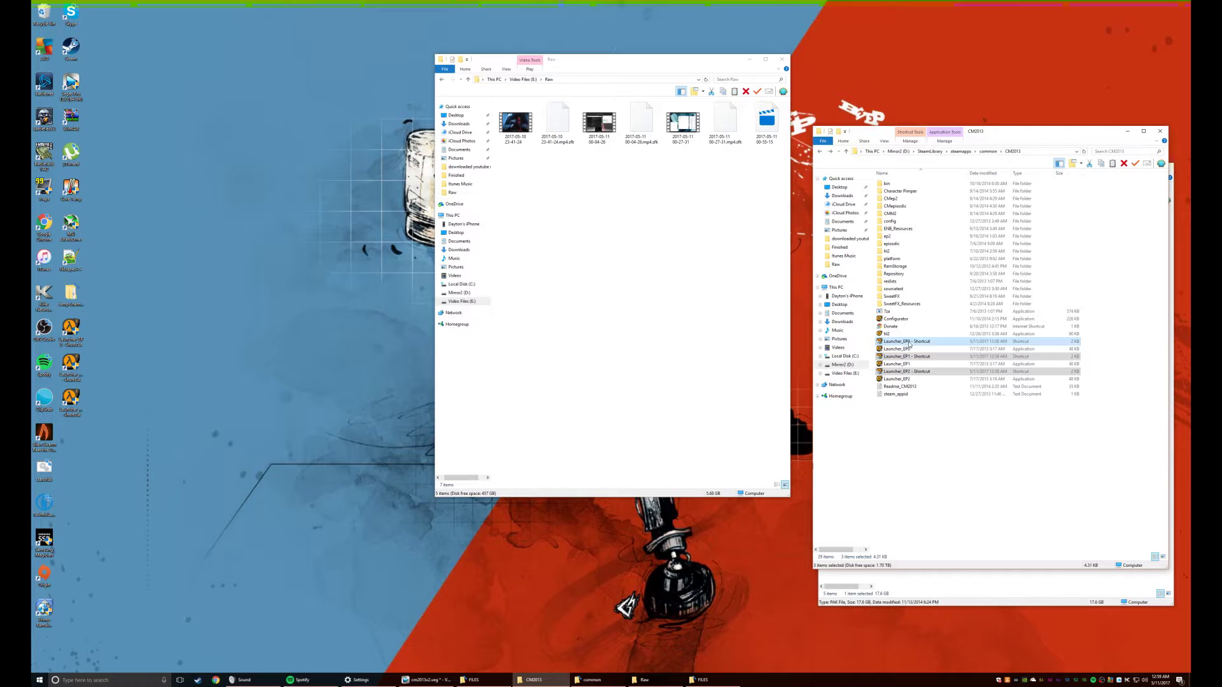
click(911, 342)
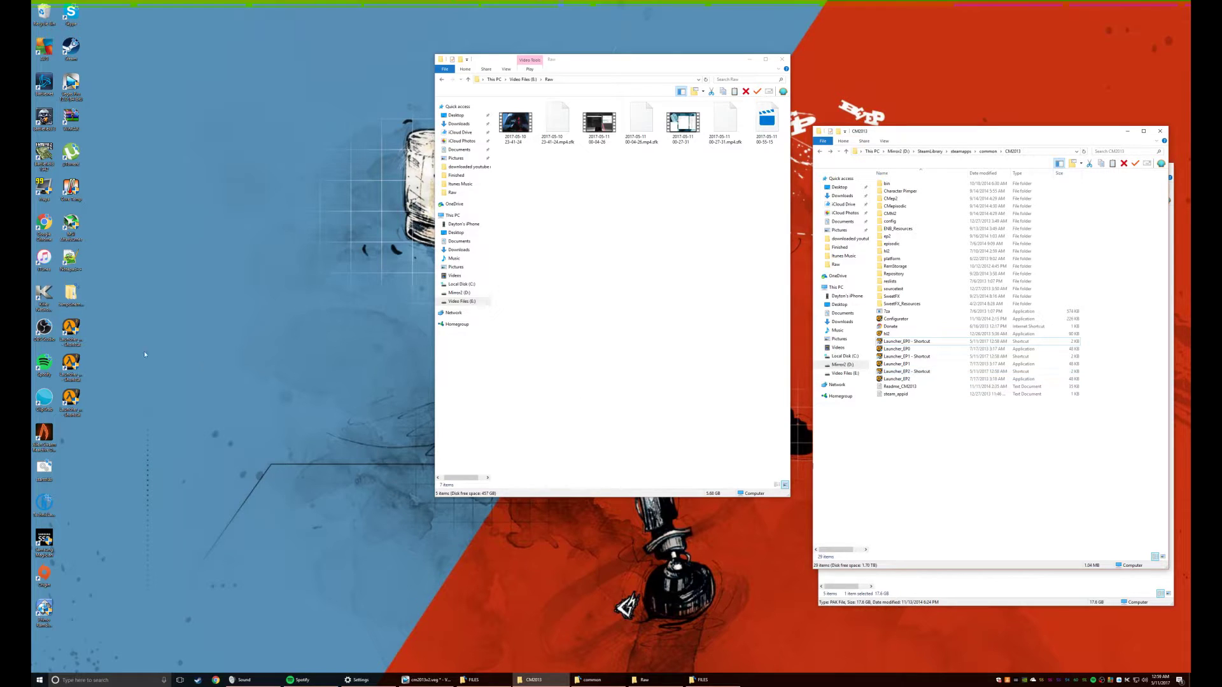
click(72, 333)
click(73, 373)
click(70, 399)
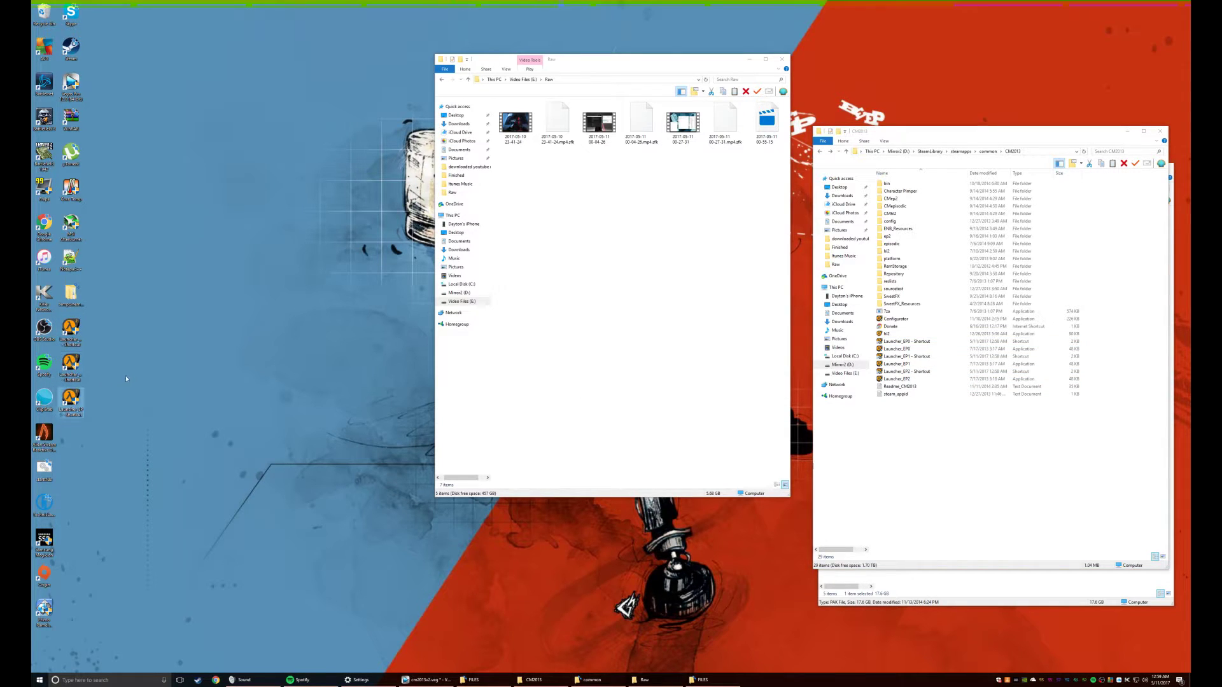
click(944, 418)
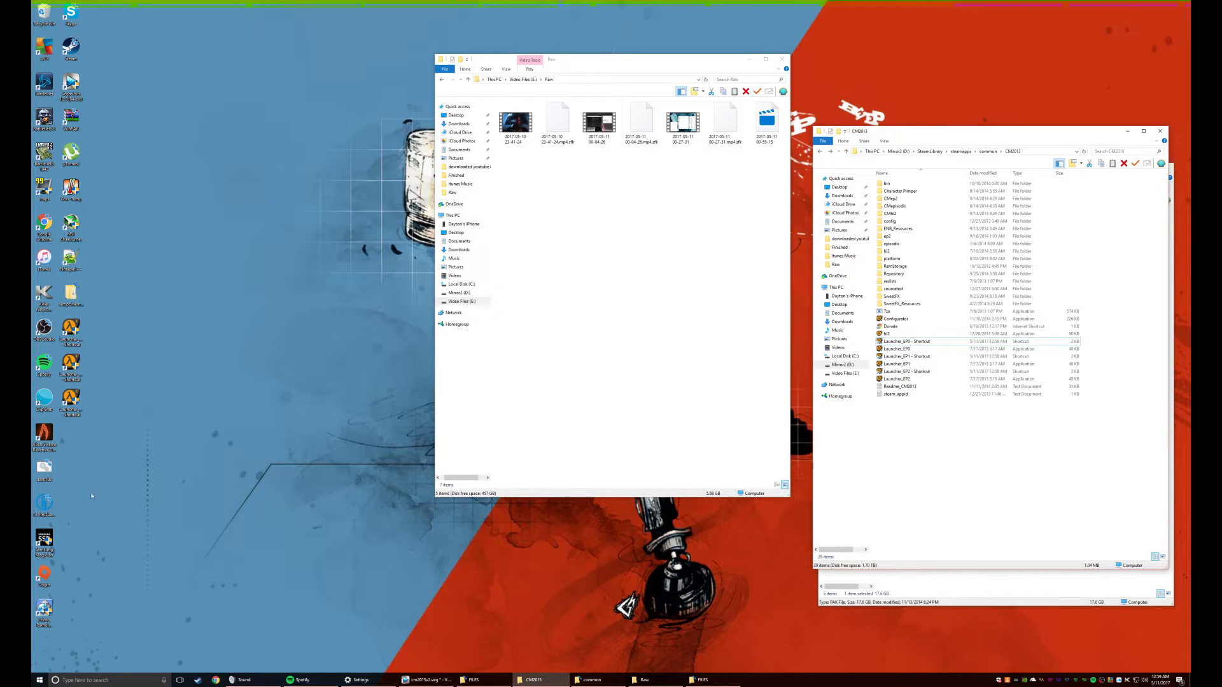
click(198, 680)
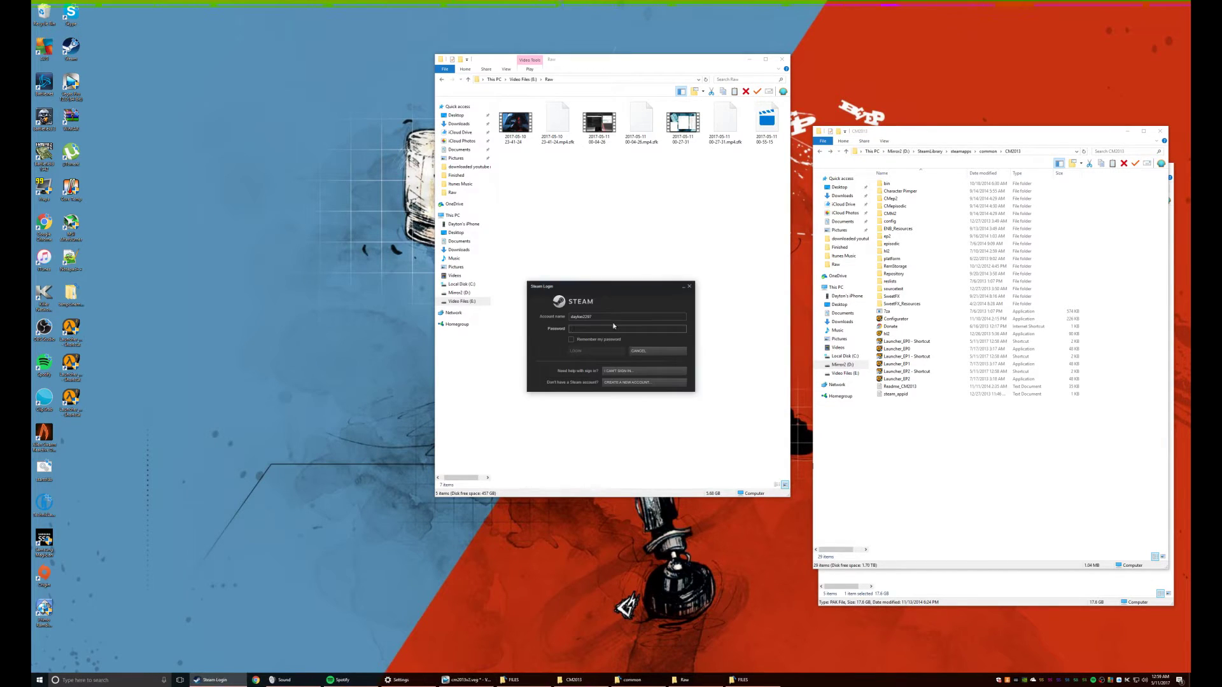
Sign in to Steam with the account password and the Steam Guard code
key(Return)
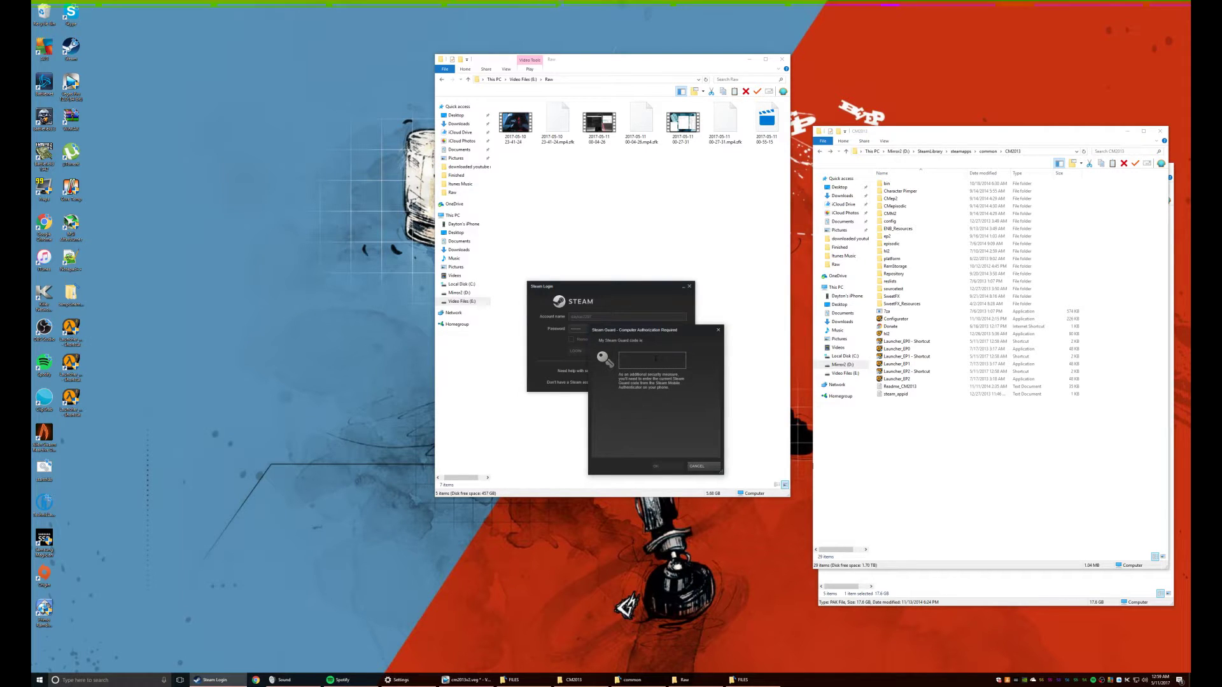
key(Return)
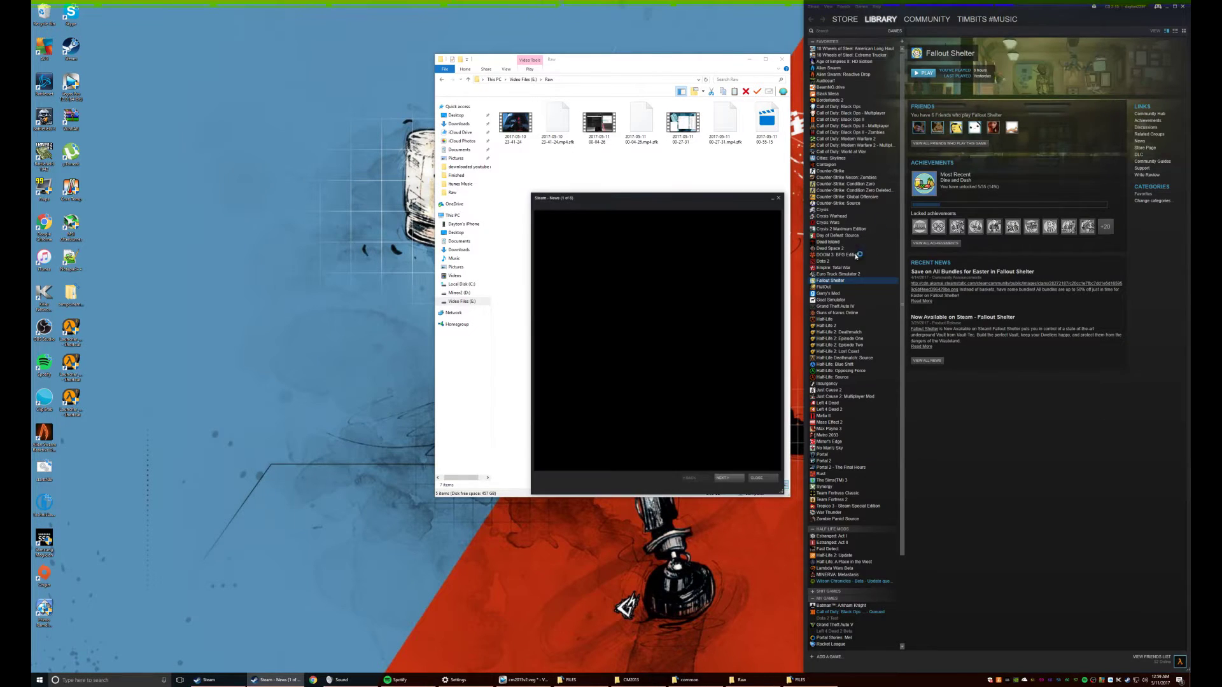
Dismiss the Steam News popup and minimize the Steam library window
click(756, 478)
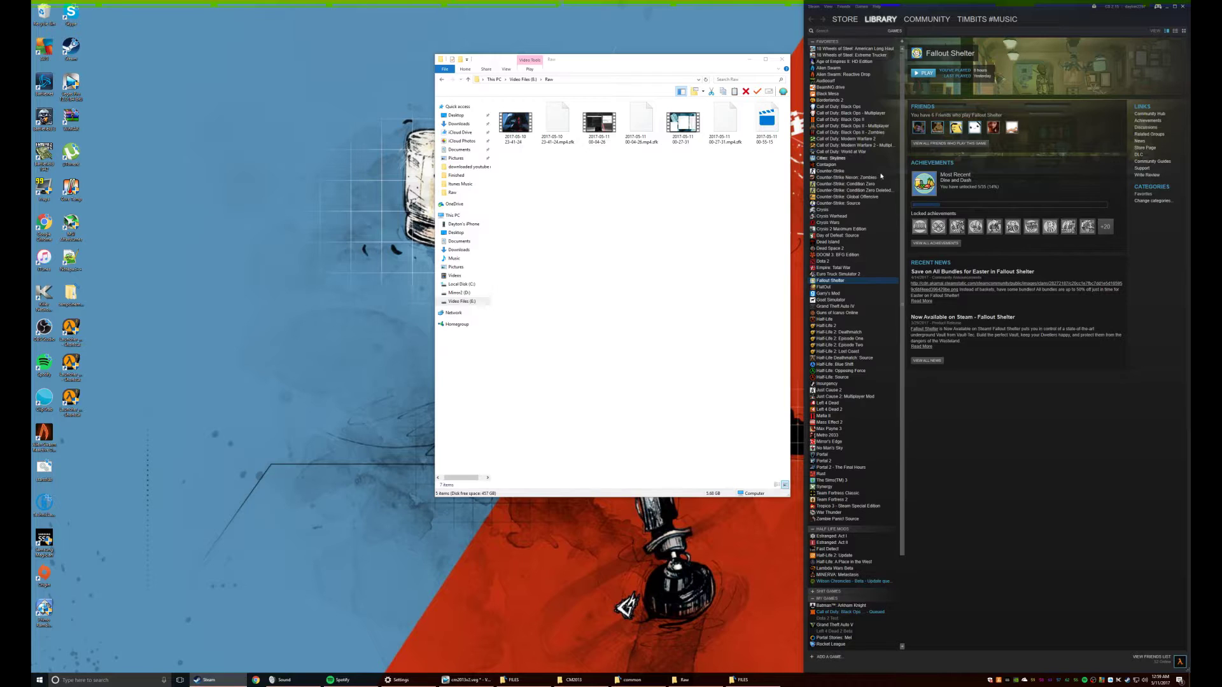
click(1167, 7)
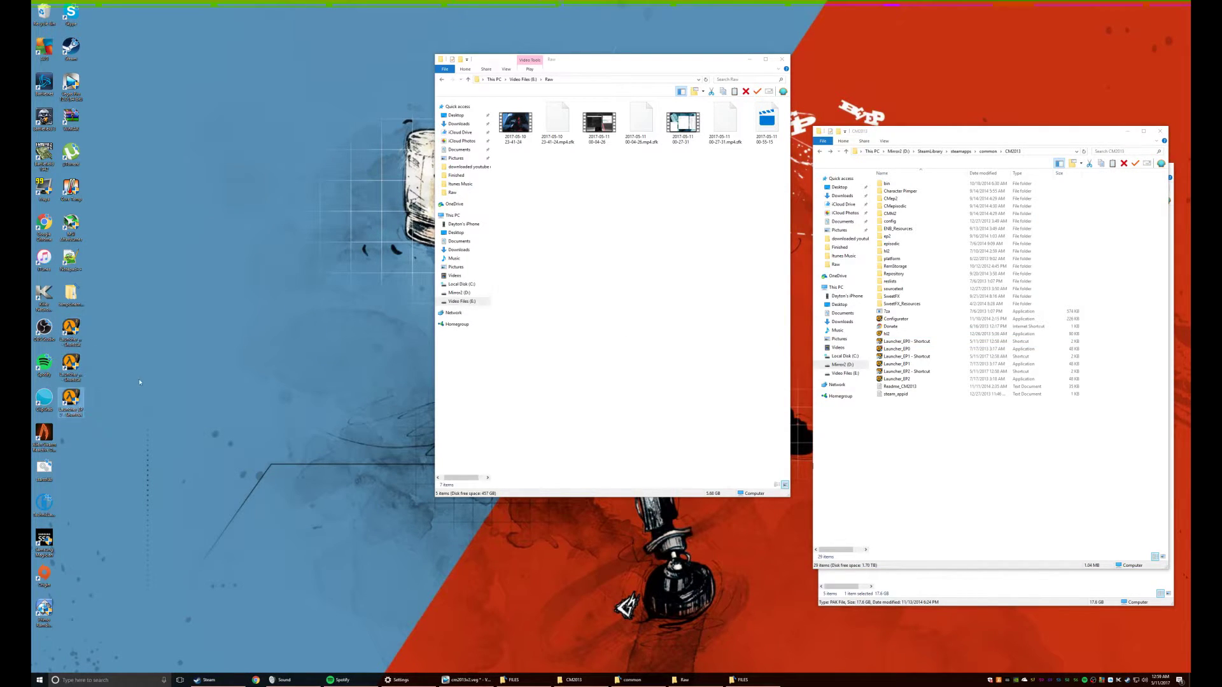
click(73, 342)
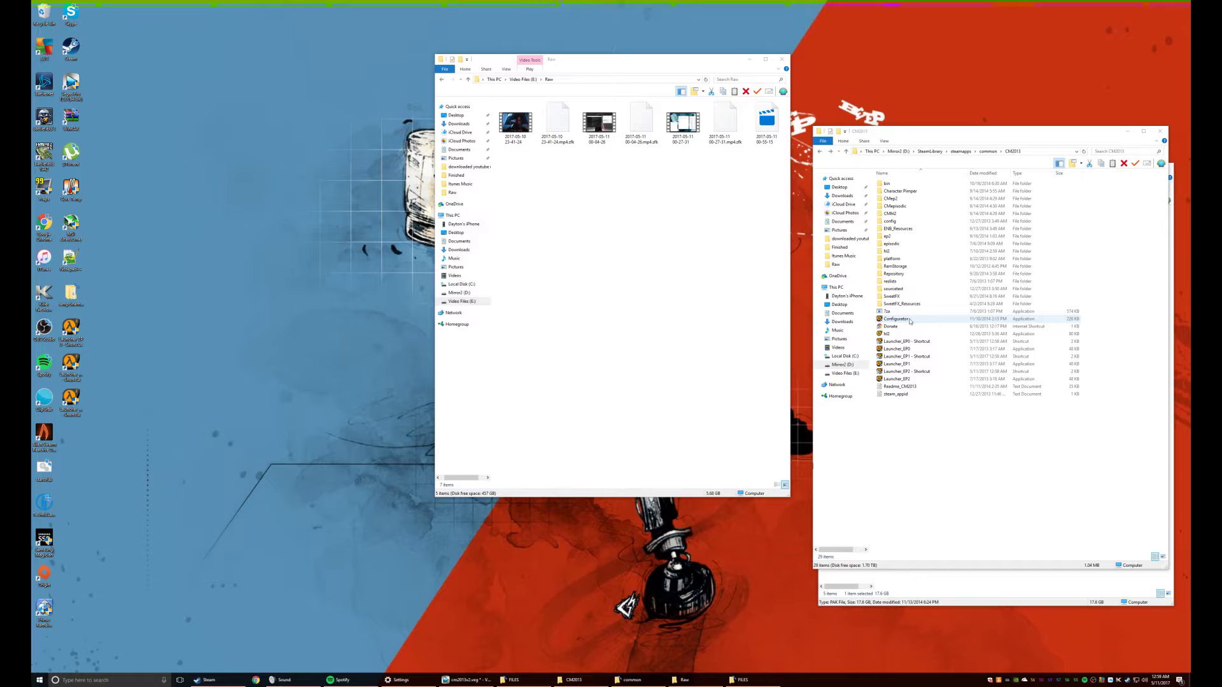
Launch the CM2013 Configurator and enable Enhanced Bloom Effects at Moderate
double_click(897, 319)
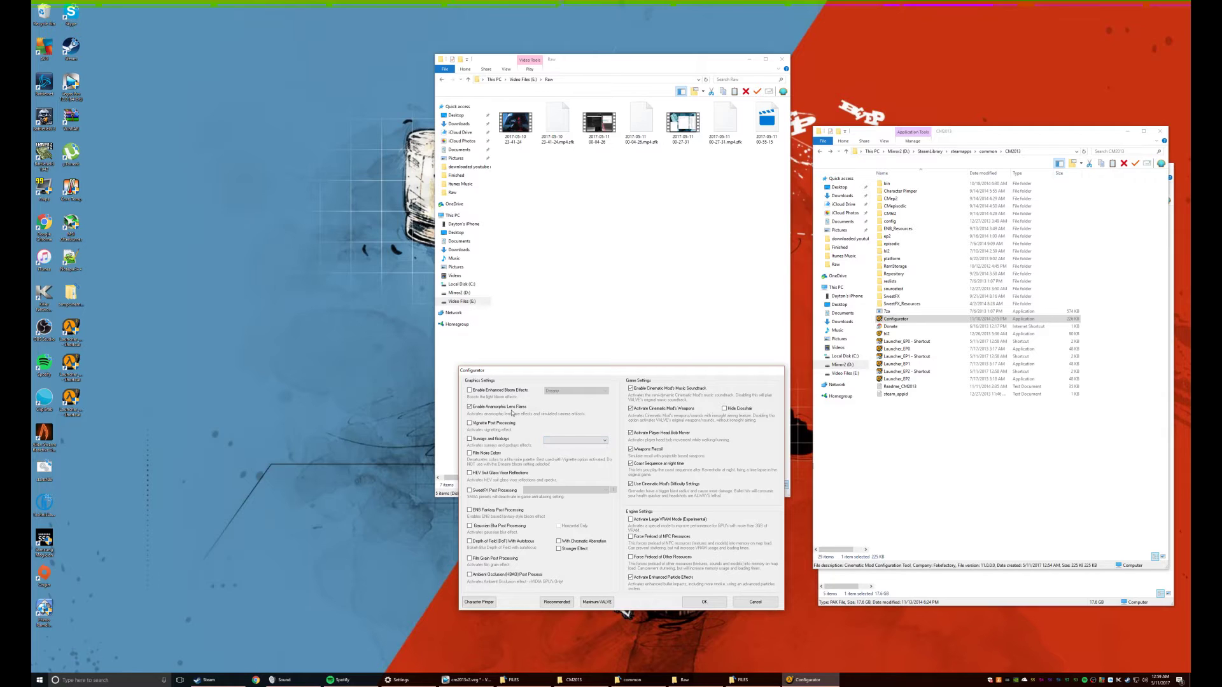
click(494, 393)
click(562, 391)
click(563, 391)
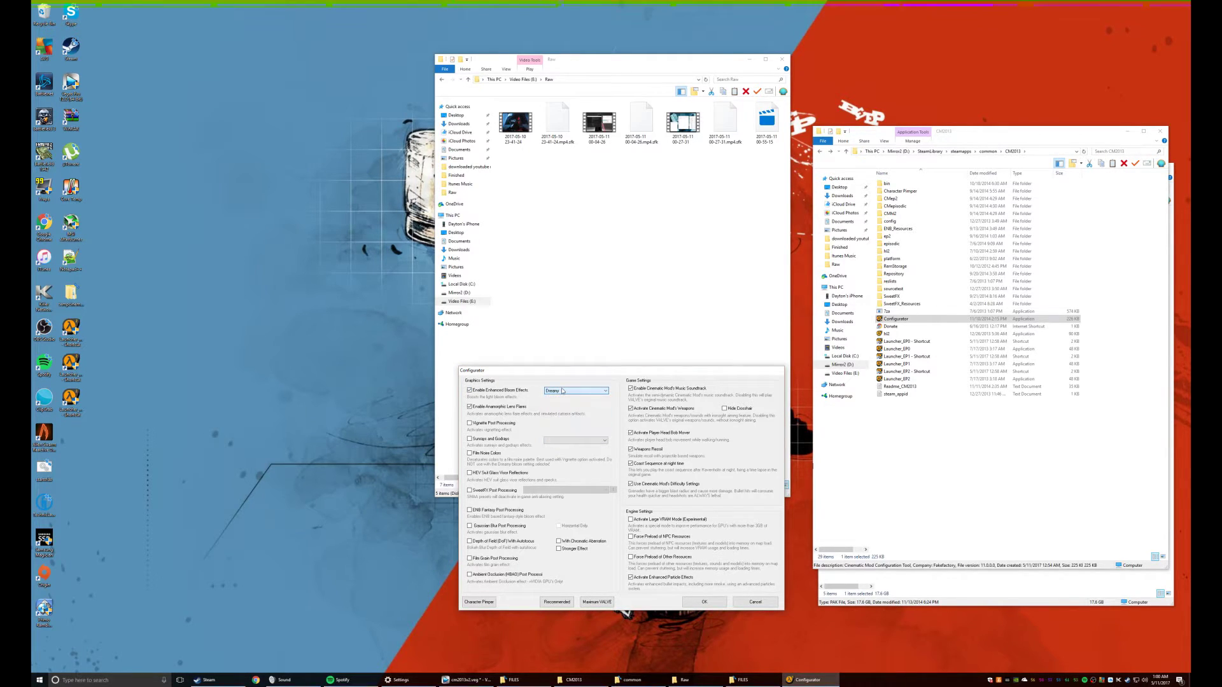
click(563, 392)
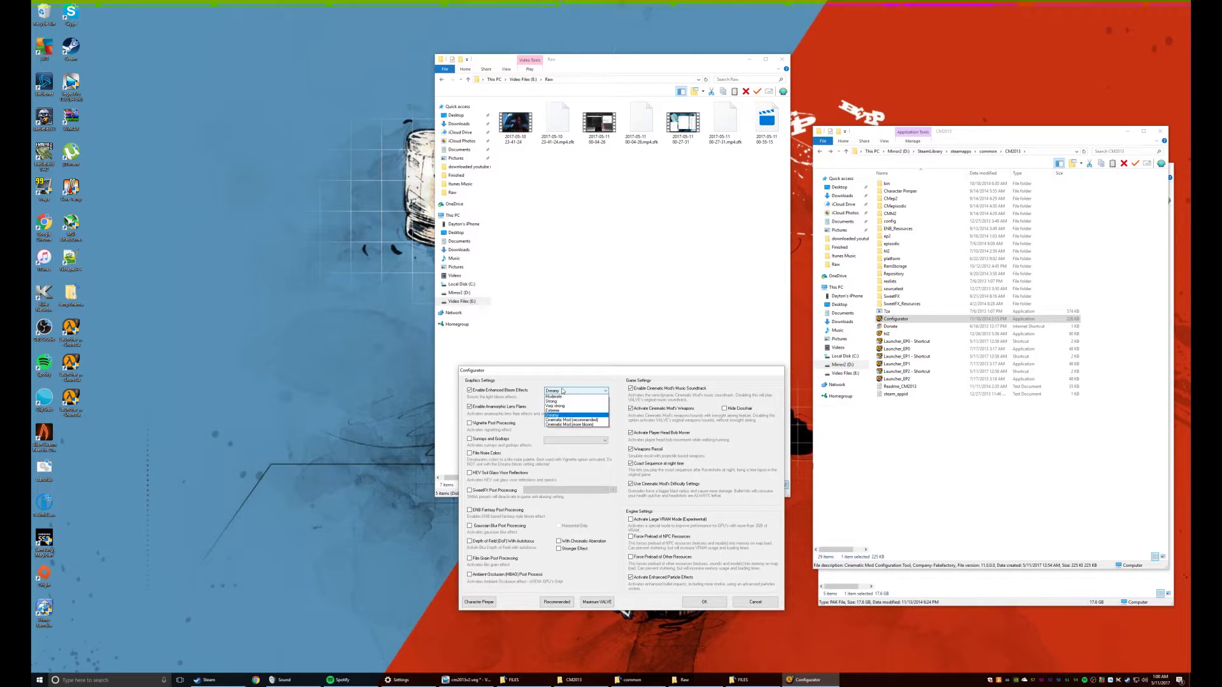
click(563, 391)
click(570, 391)
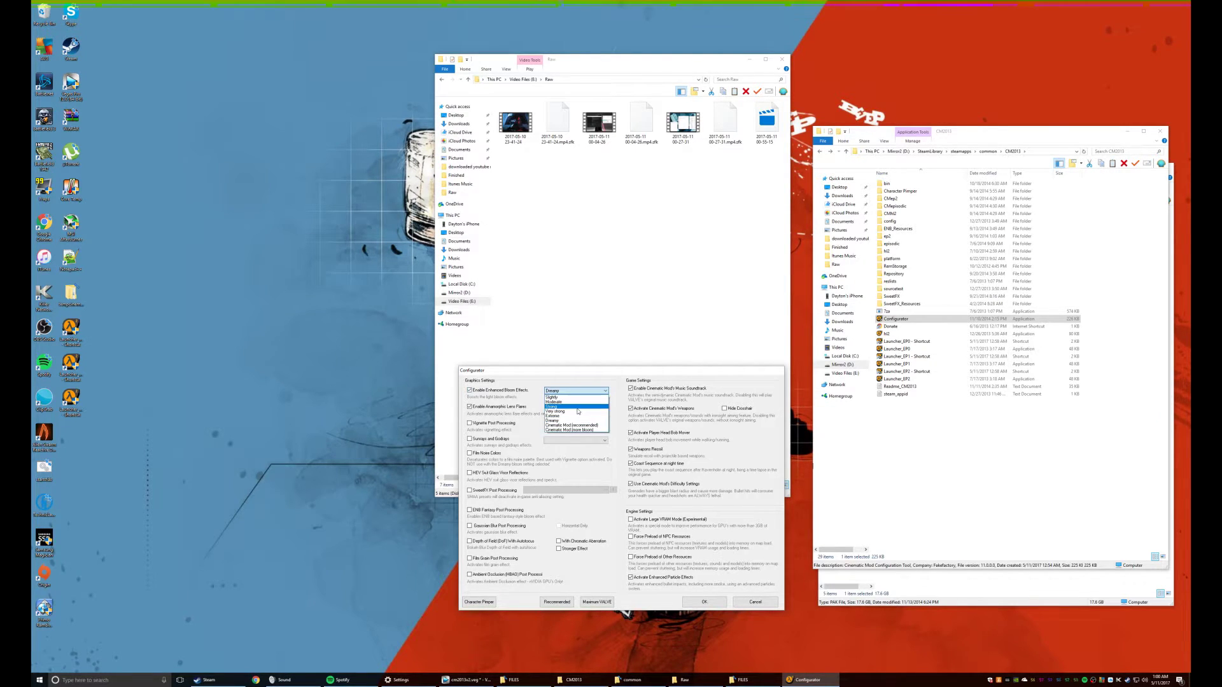
click(564, 408)
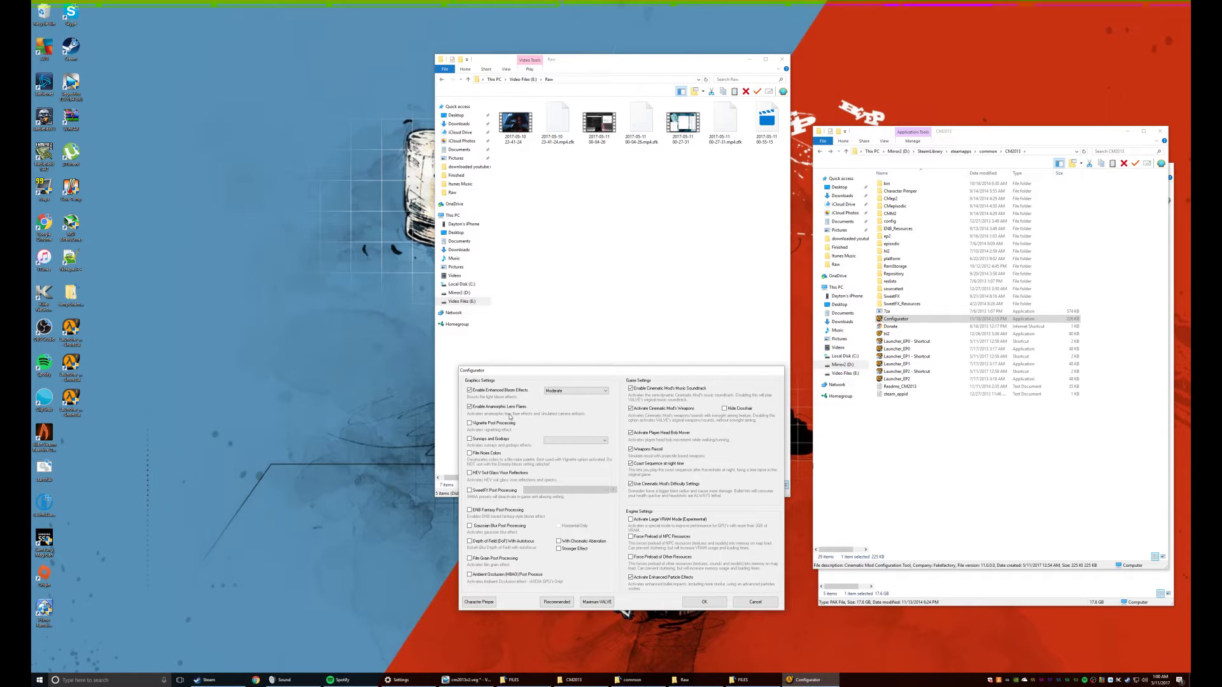
Enable Sunrays and Godrays at Strong strength
click(491, 440)
click(576, 440)
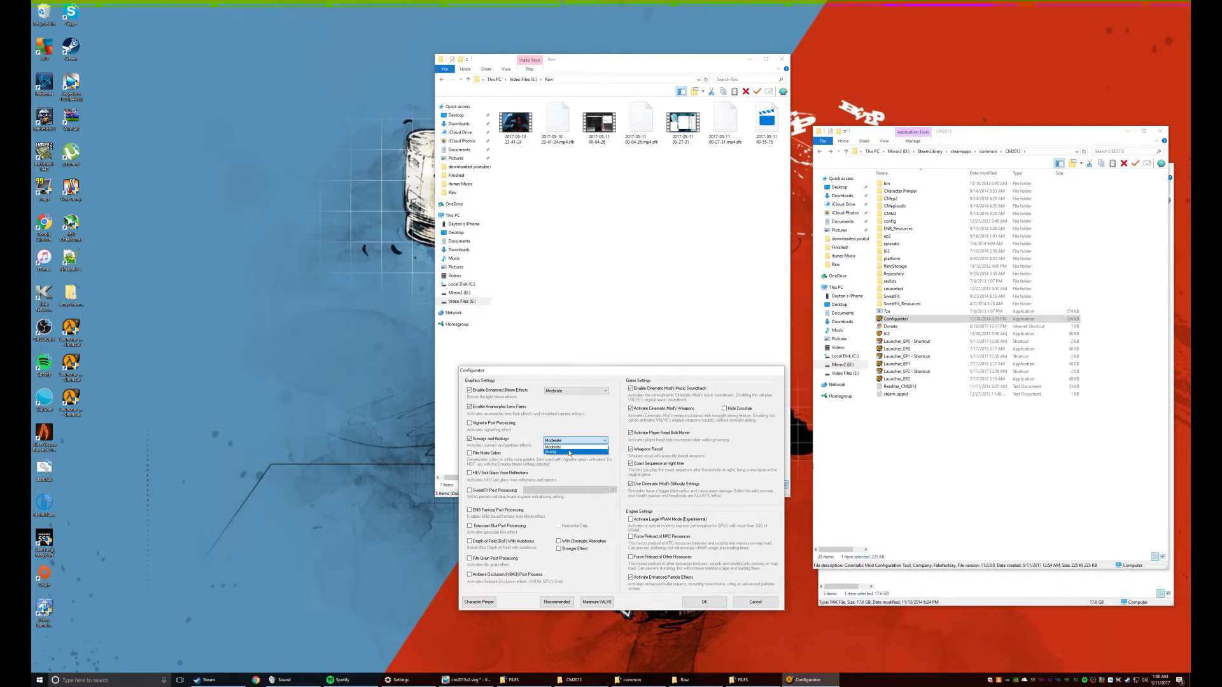
click(569, 452)
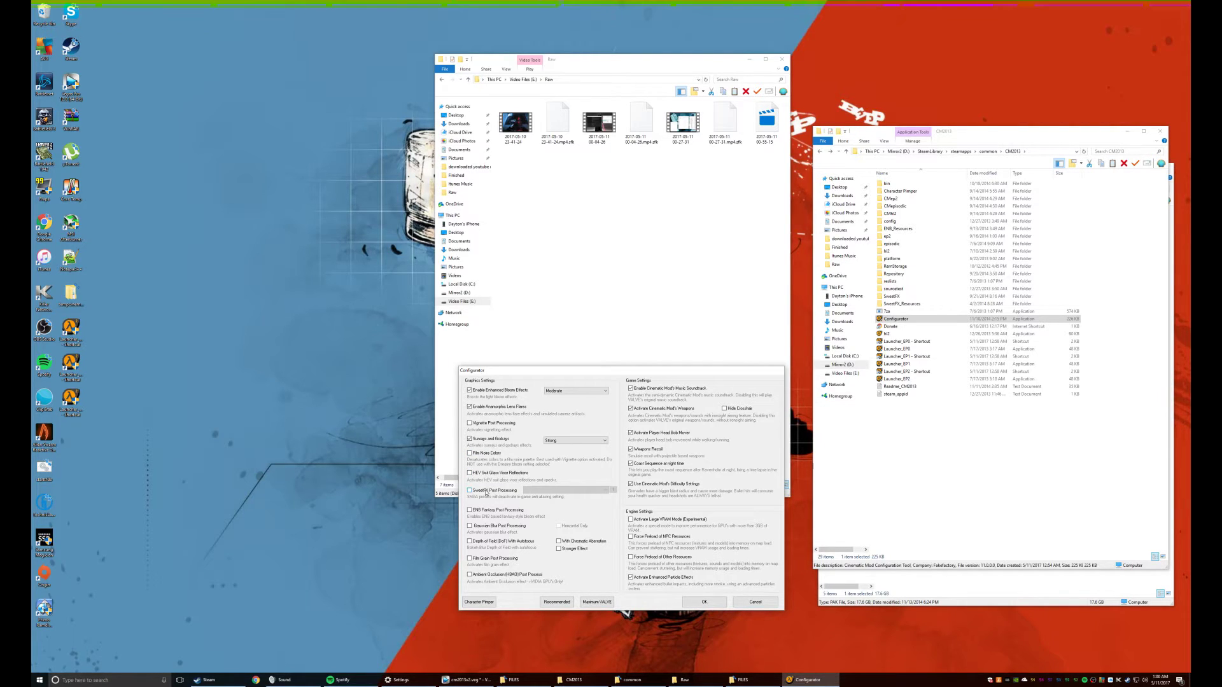
Enable SweetFX Post Processing with the [SMAA]Boost Detail preset and stronger chromatic aberration
click(487, 490)
click(564, 490)
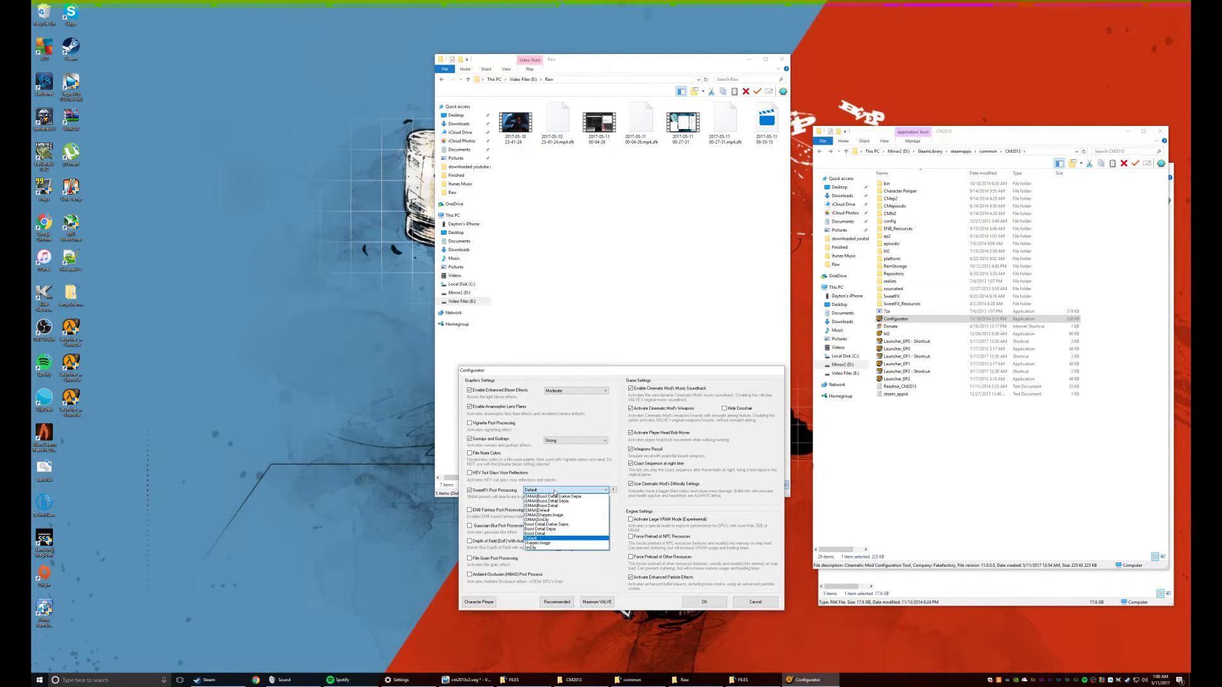
click(551, 506)
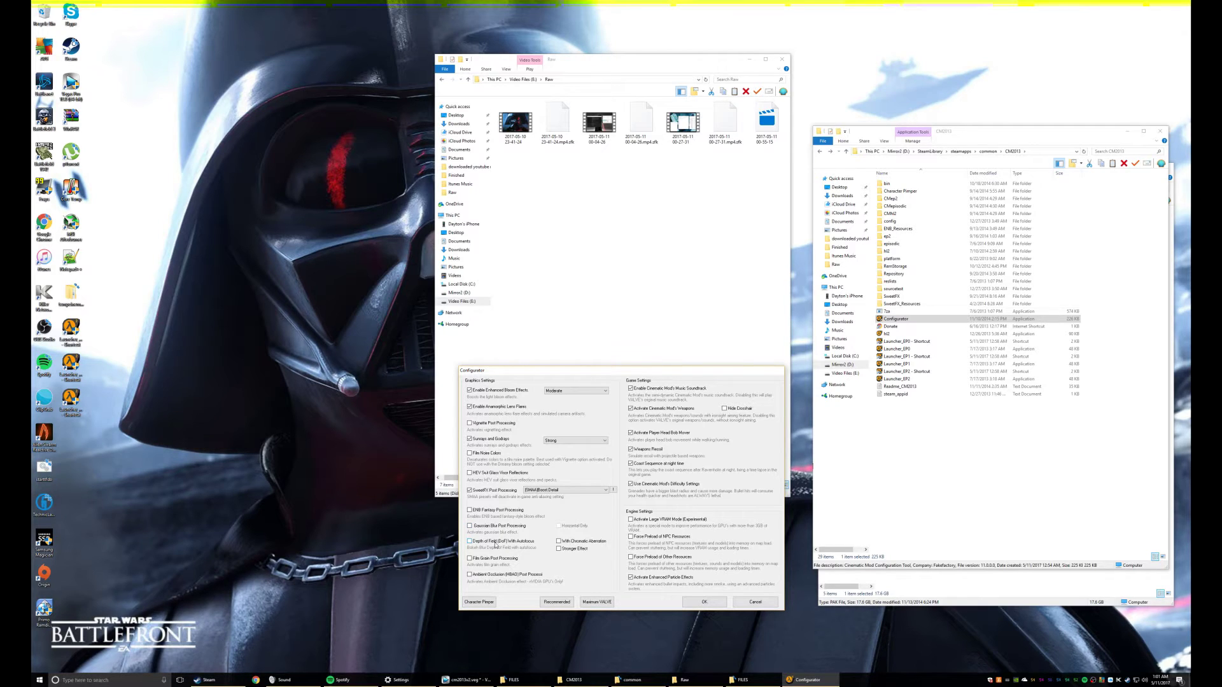
click(573, 541)
click(573, 548)
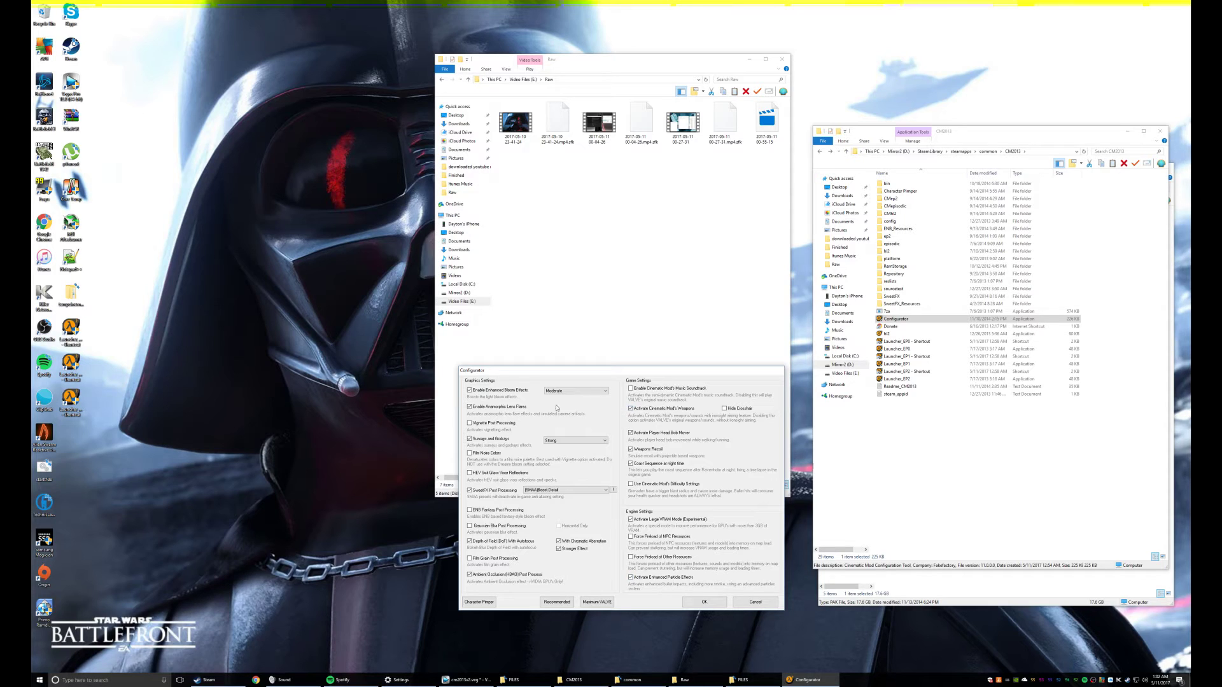
Save the Configurator settings and launch Character Pimper from its folder
click(703, 602)
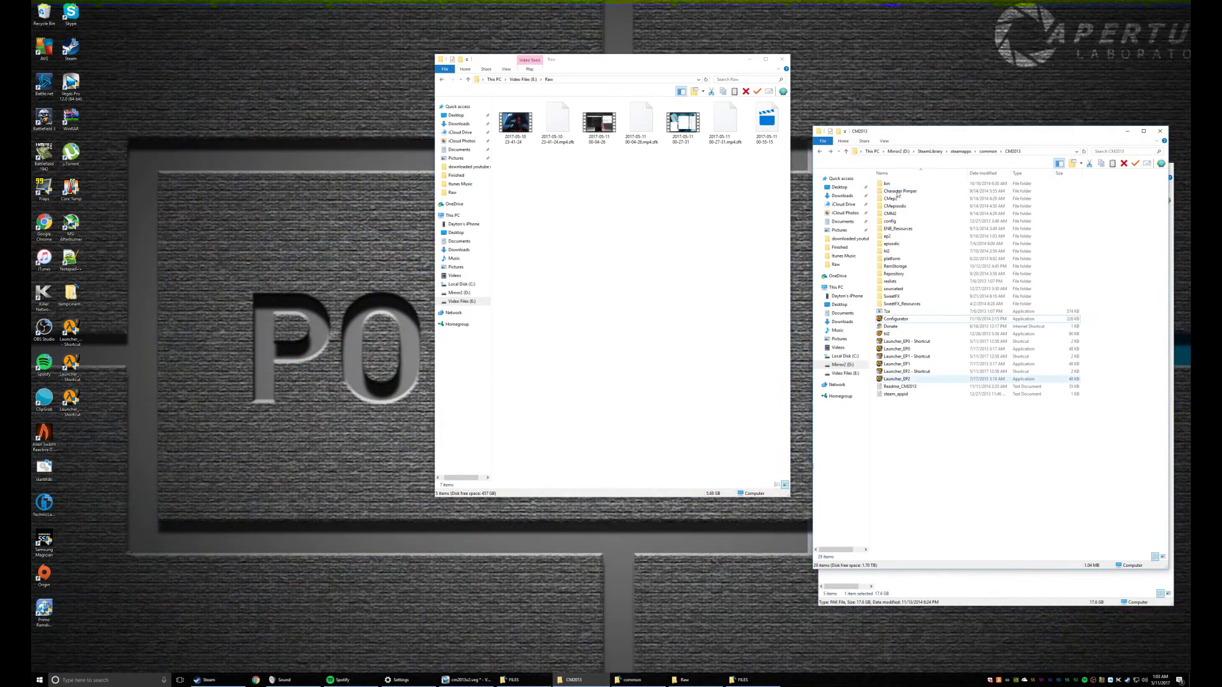
click(900, 192)
double_click(914, 194)
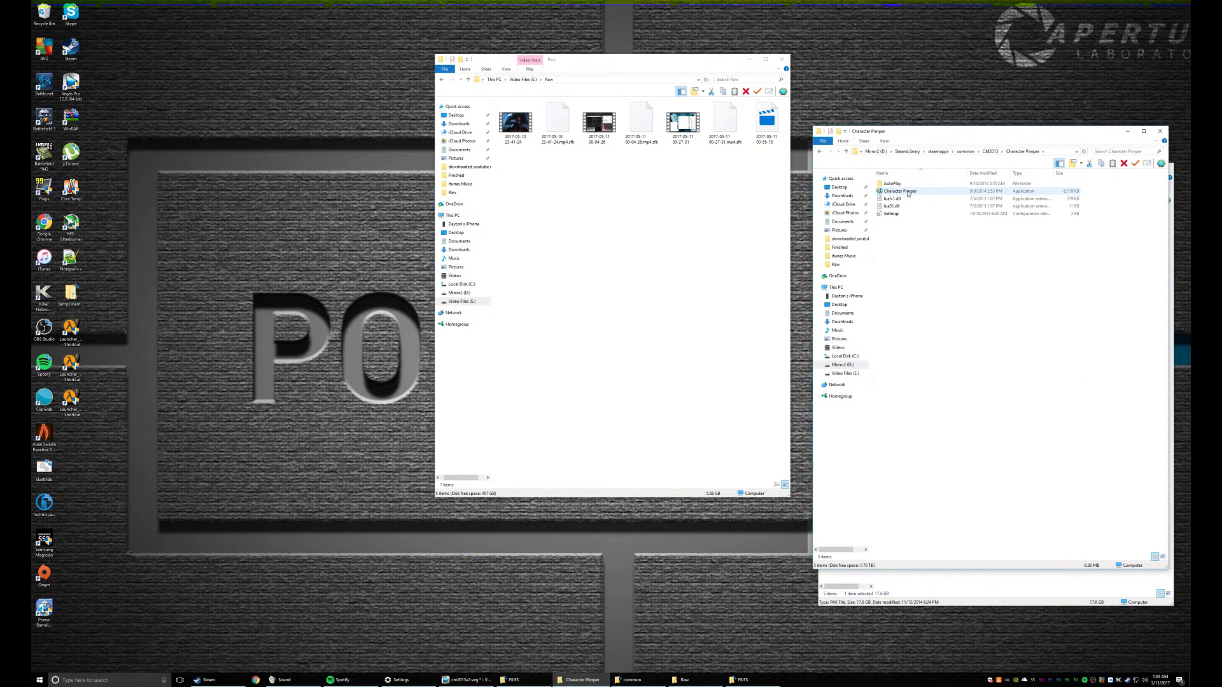
click(909, 194)
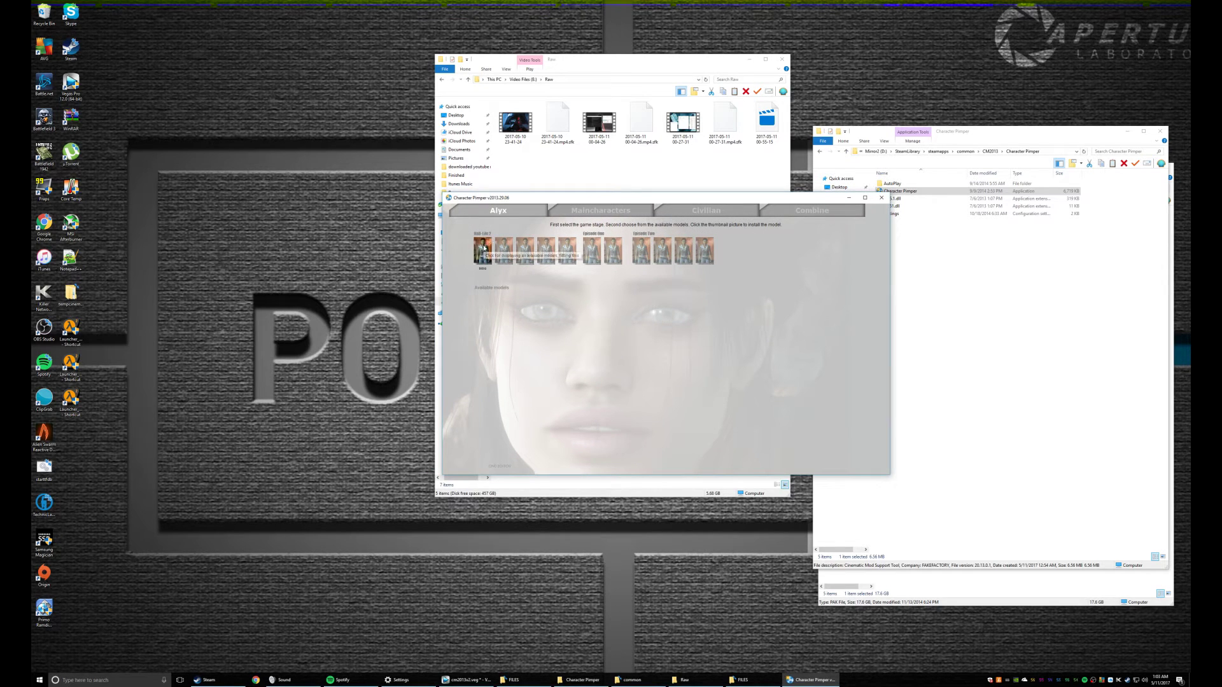
Show Alyx's intro-stage model choices and reposition the Character Pimper window
click(483, 248)
drag(609, 200, 575, 283)
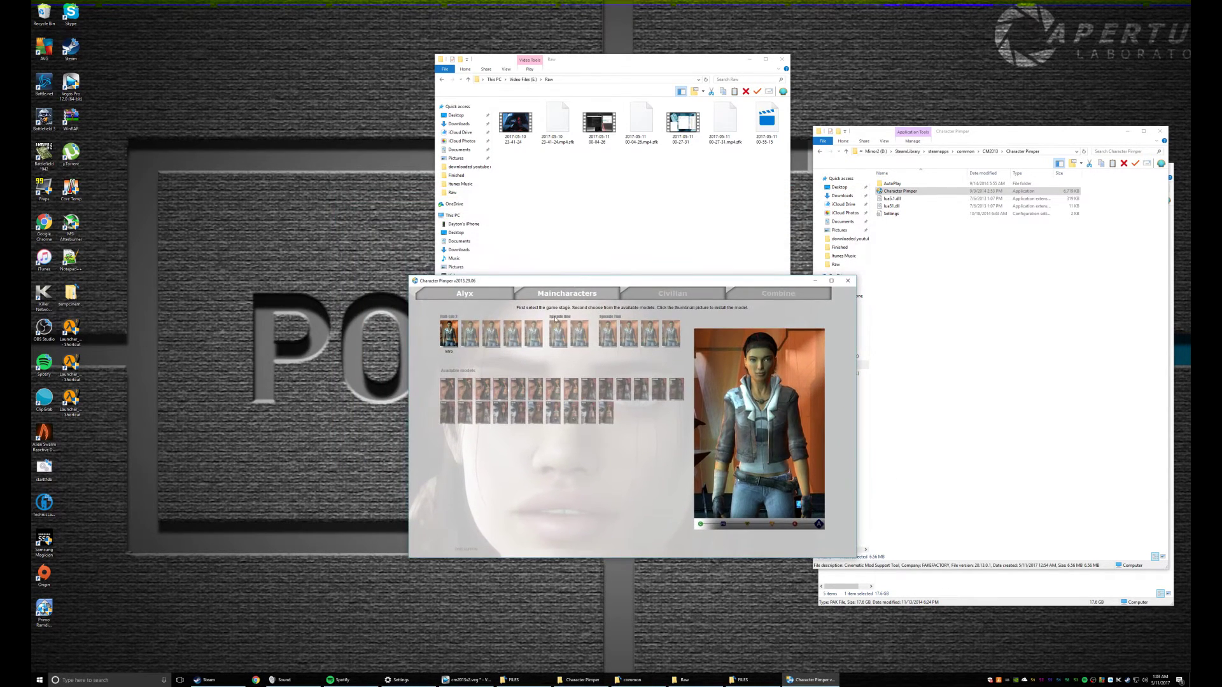
mouse_move(483, 390)
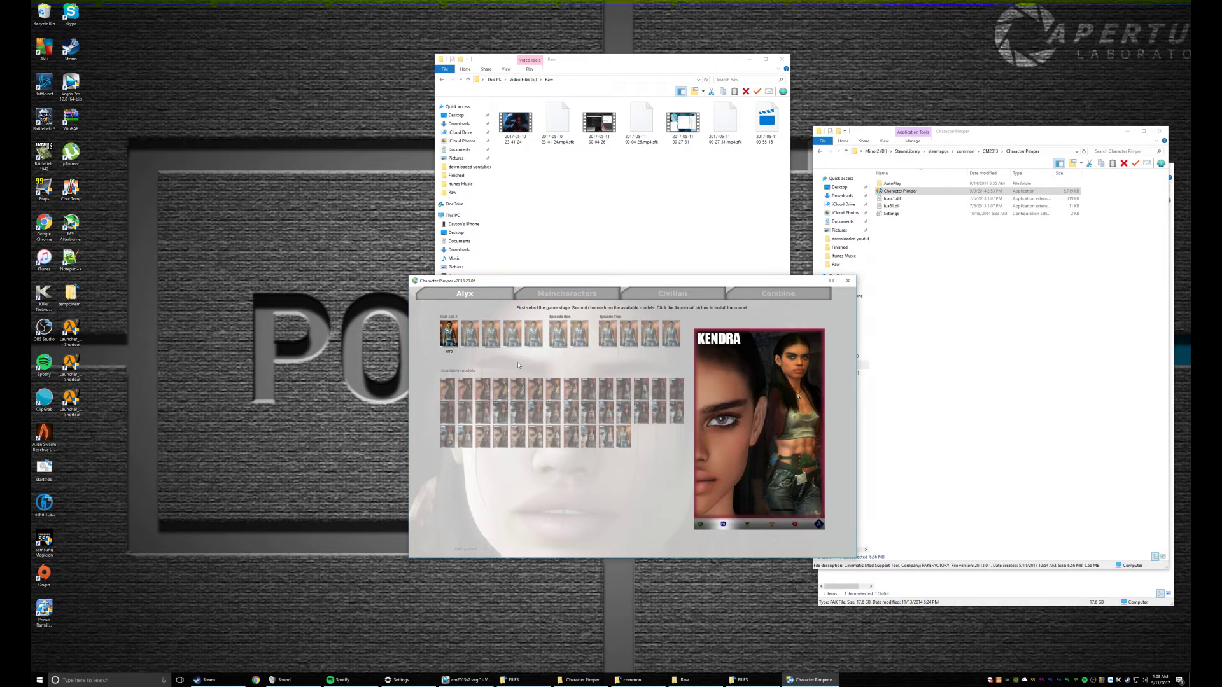
mouse_move(450, 333)
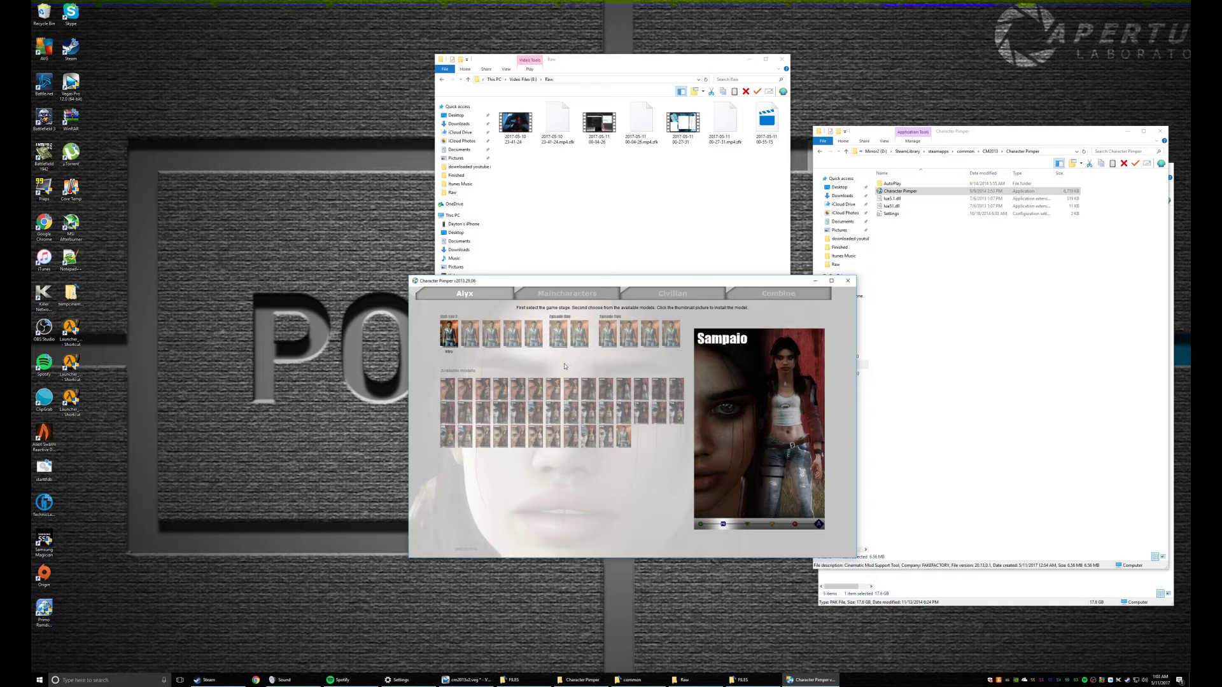
Browse the main character and civilian models, then install the Combine HD Models group
click(557, 298)
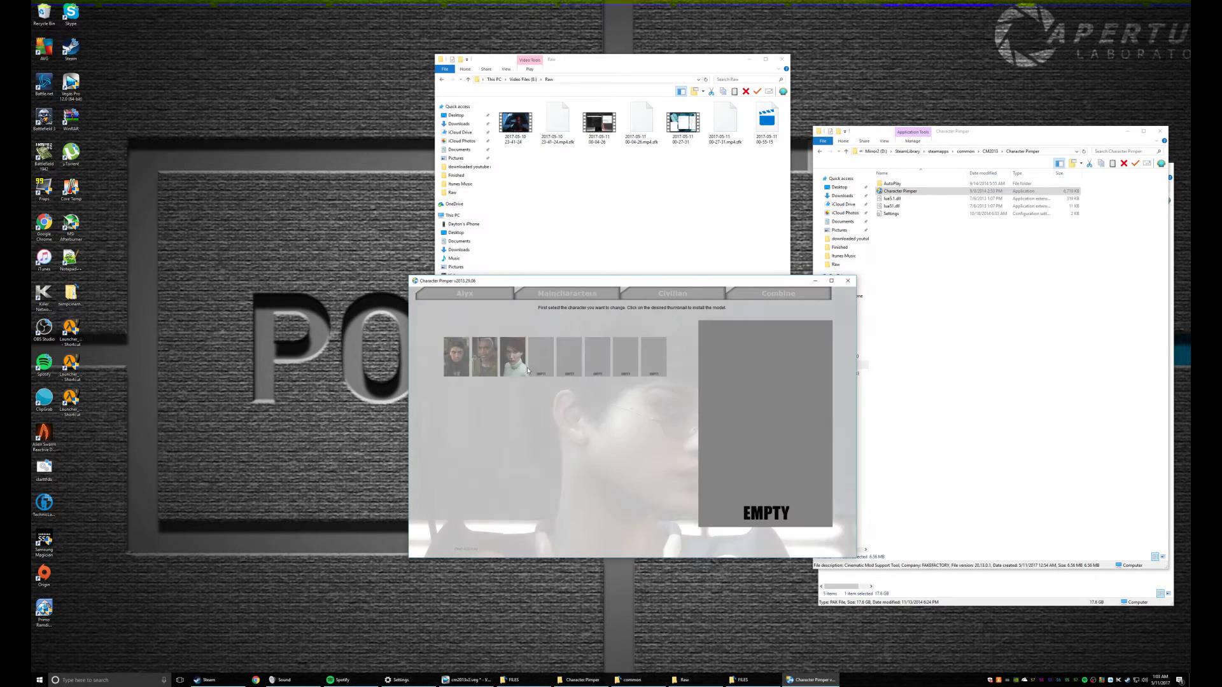
click(456, 360)
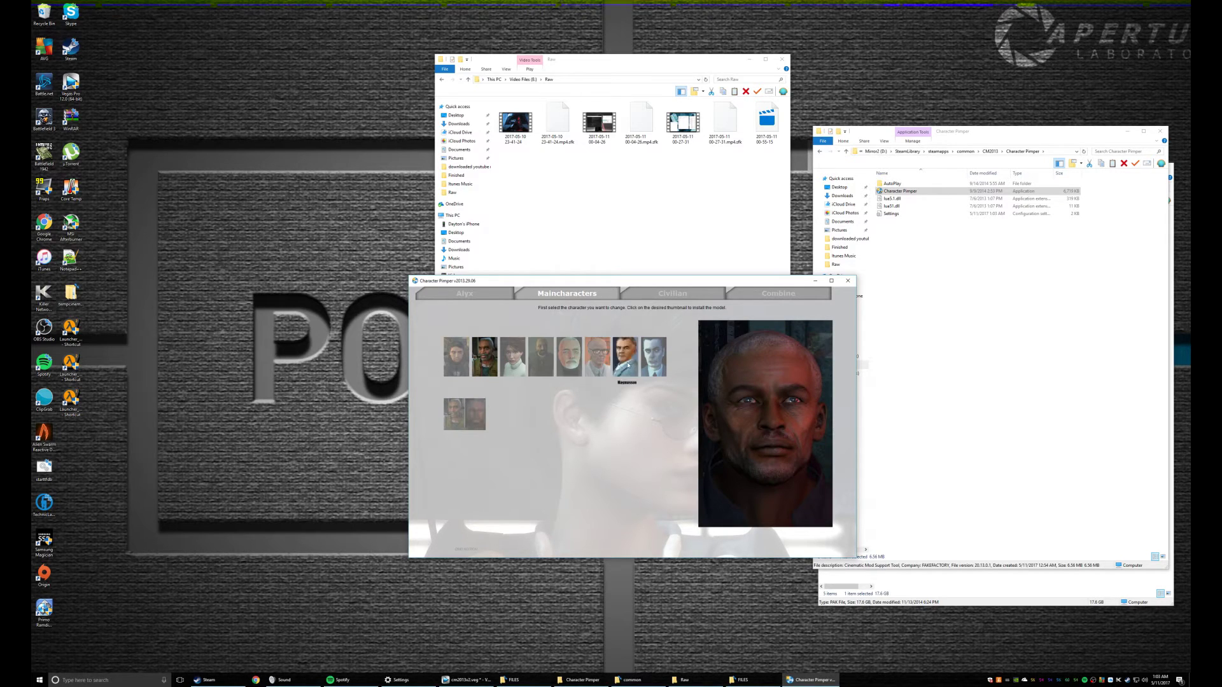
click(645, 375)
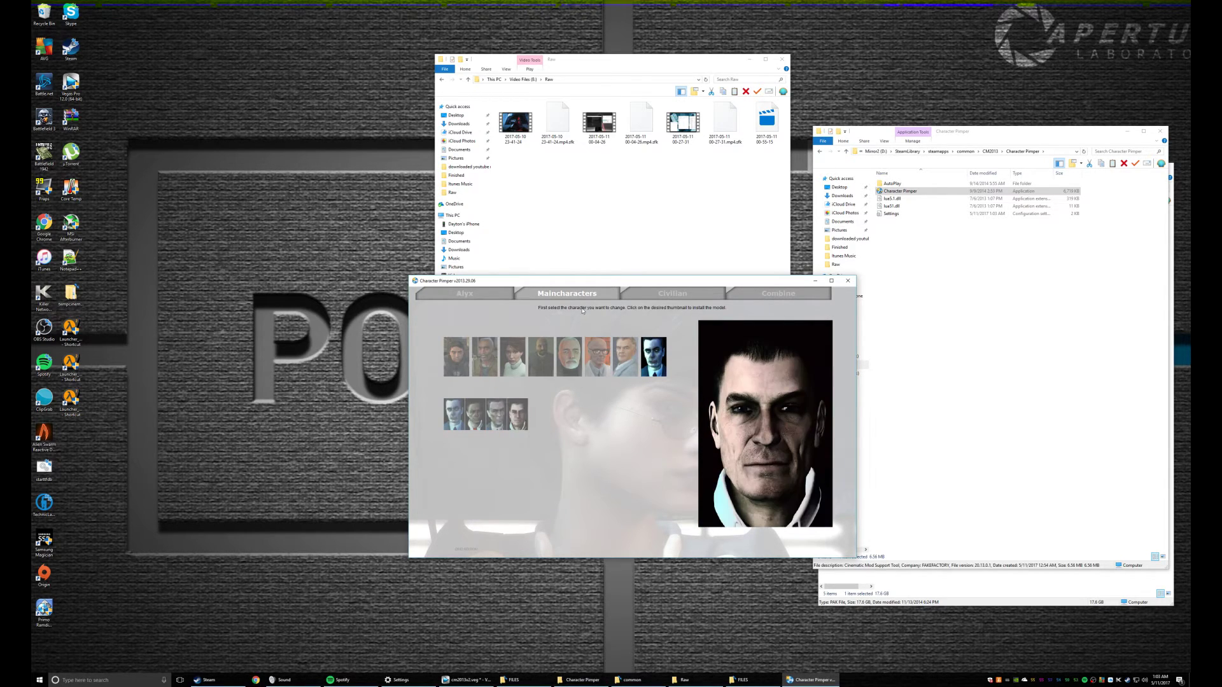
click(651, 292)
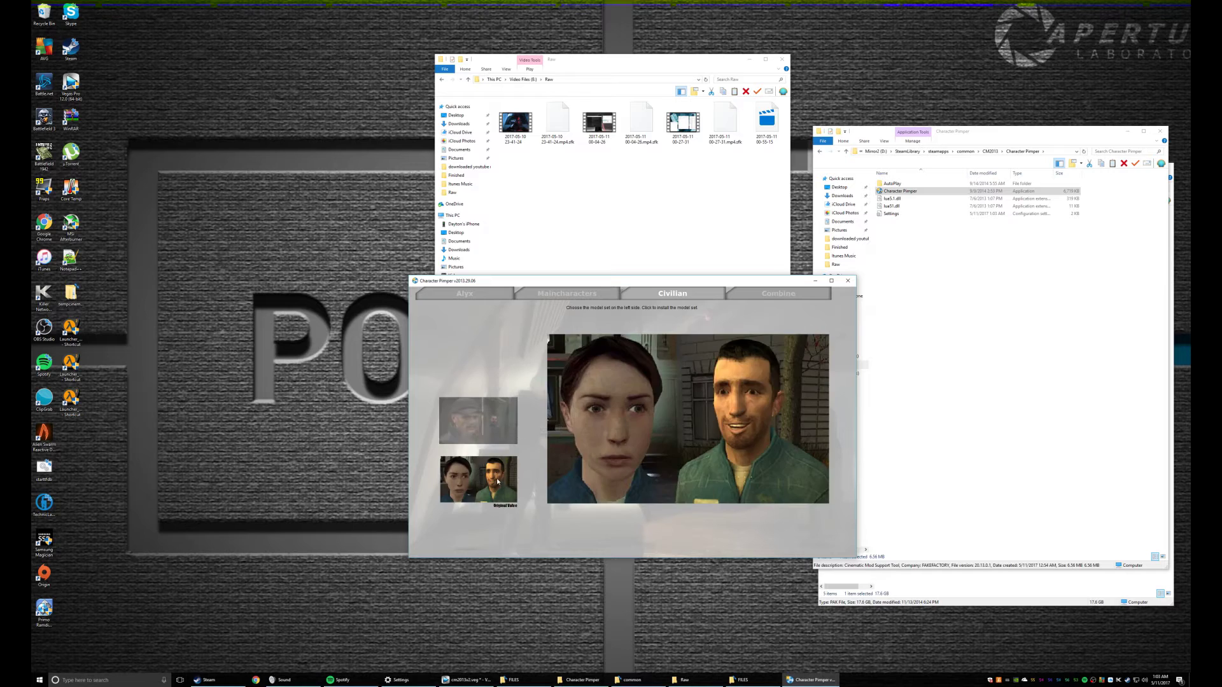
click(779, 293)
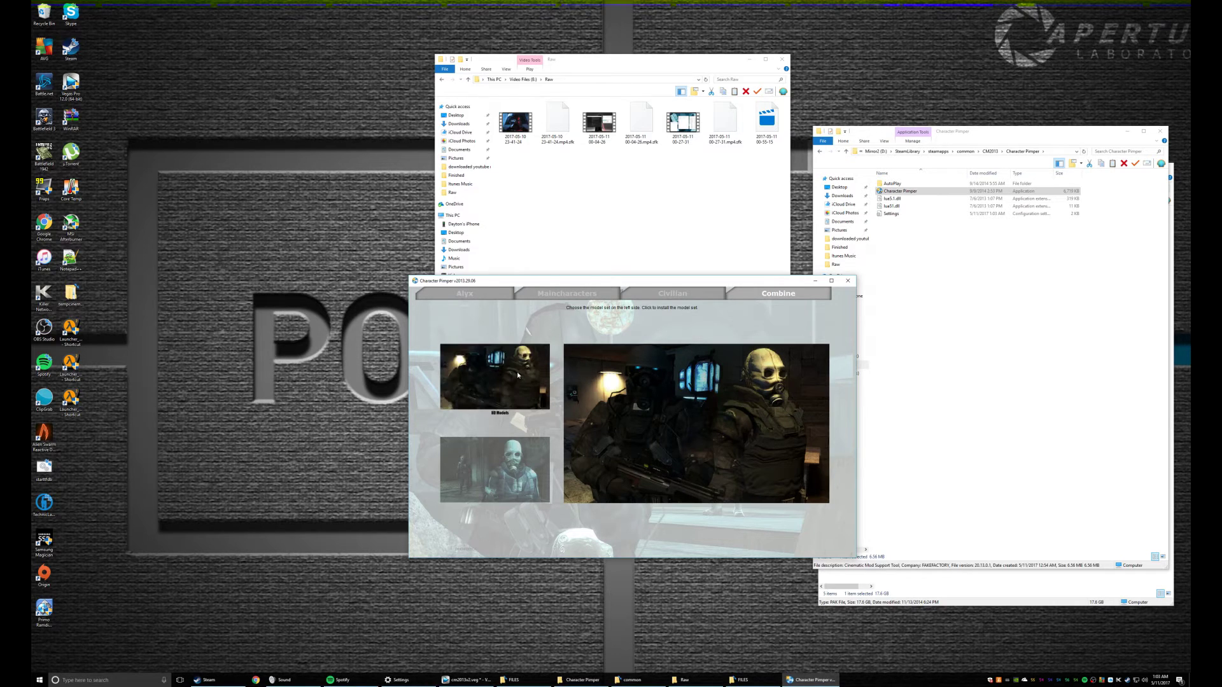
click(494, 375)
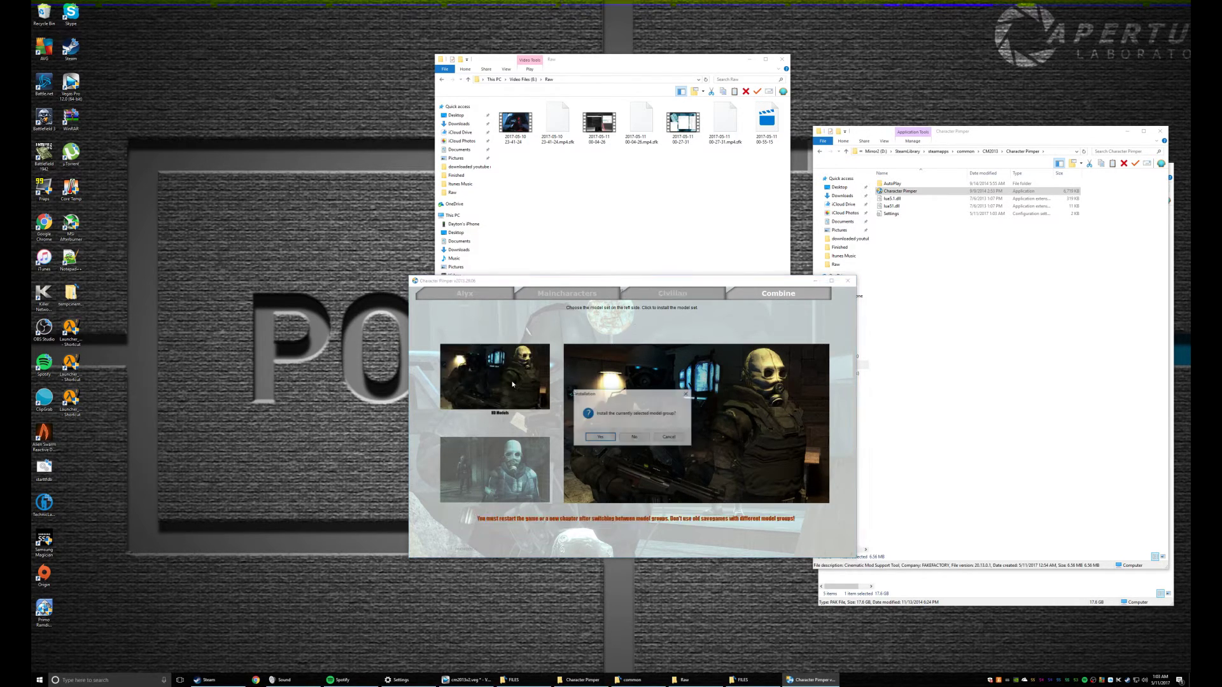
key(Return)
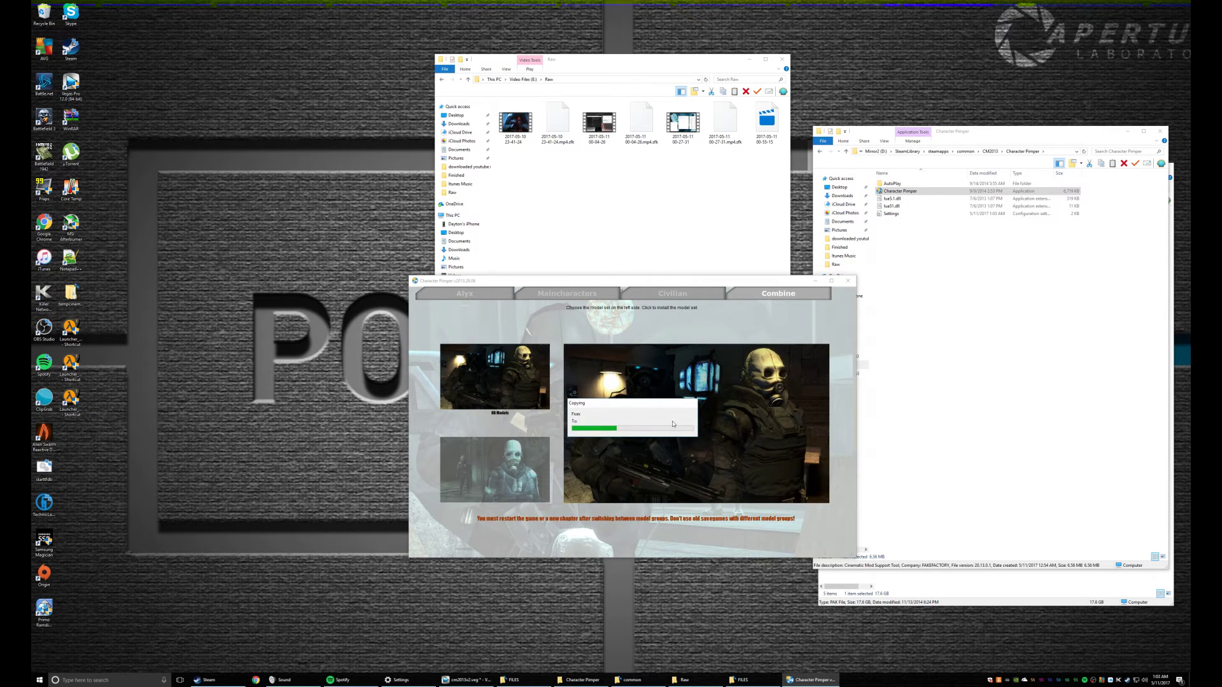
Close Character Pimper and go back up to the CM2013 folder
click(639, 298)
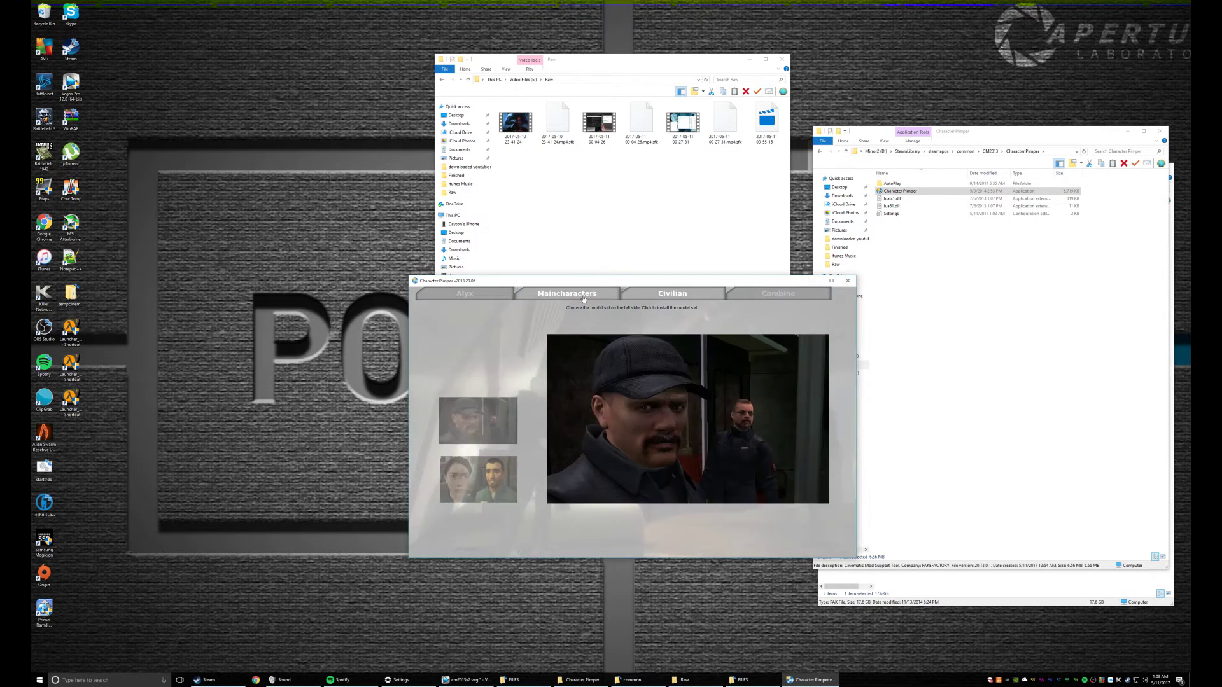
click(580, 296)
click(490, 295)
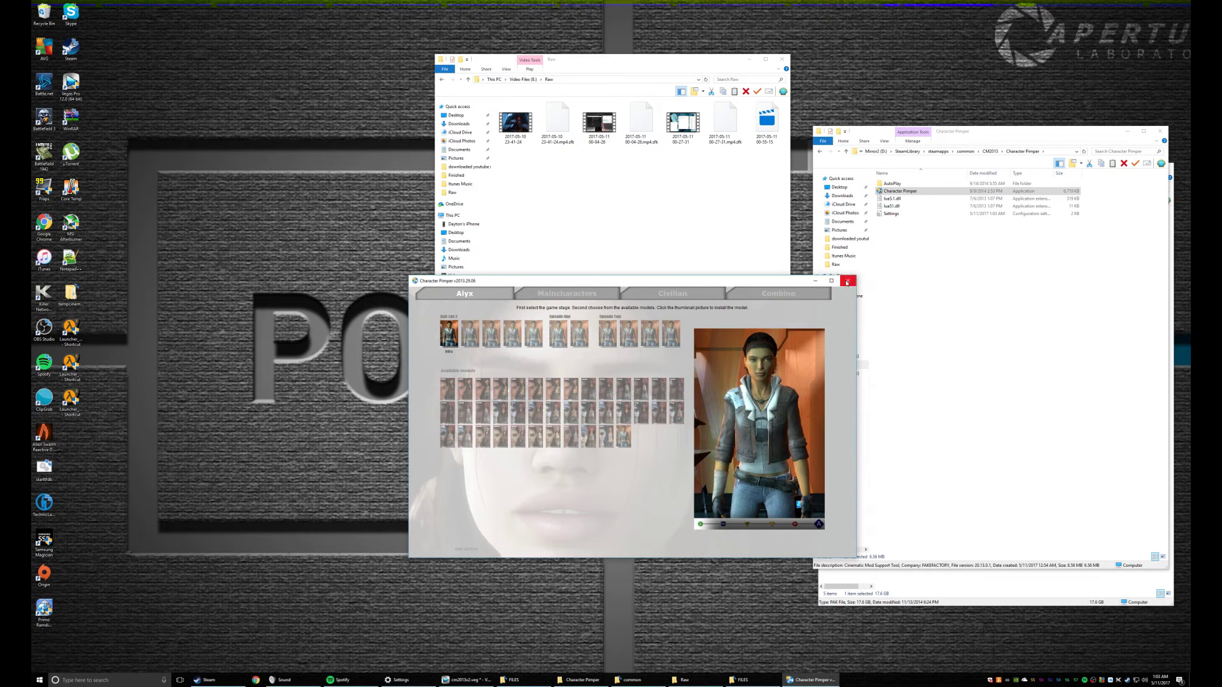
click(847, 280)
key(alt+Up)
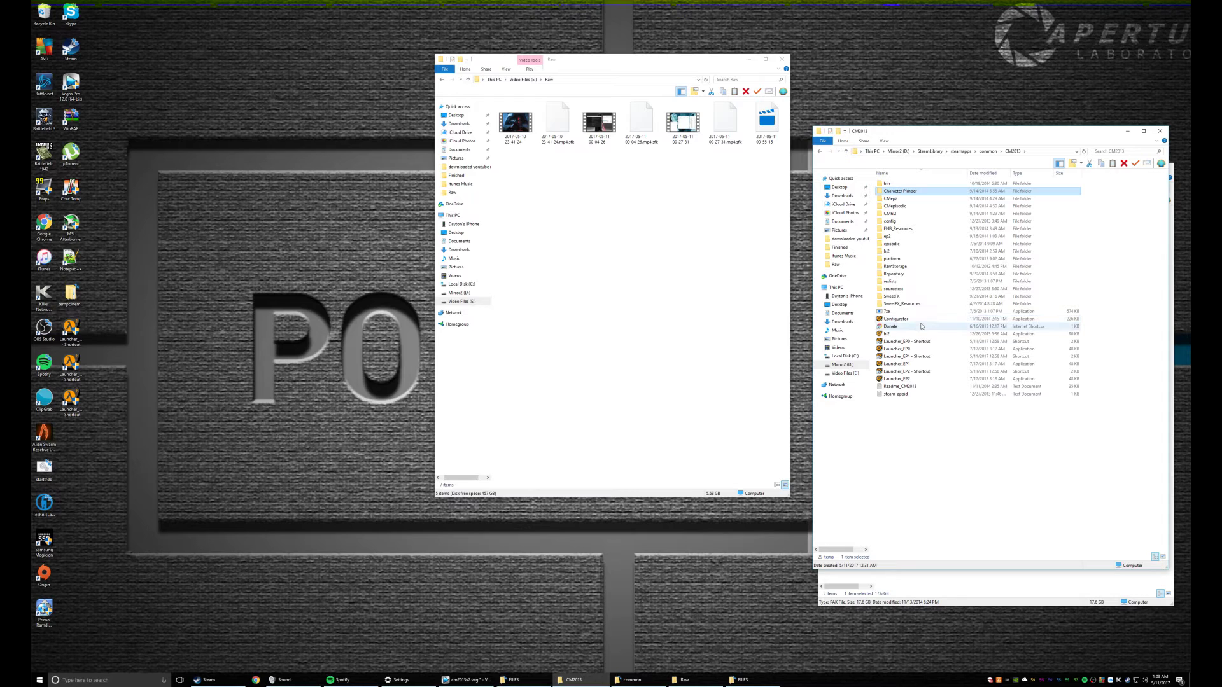
Launch the Cinematic Mod version of Half-Life 2 from its desktop launcher shortcut
click(930, 432)
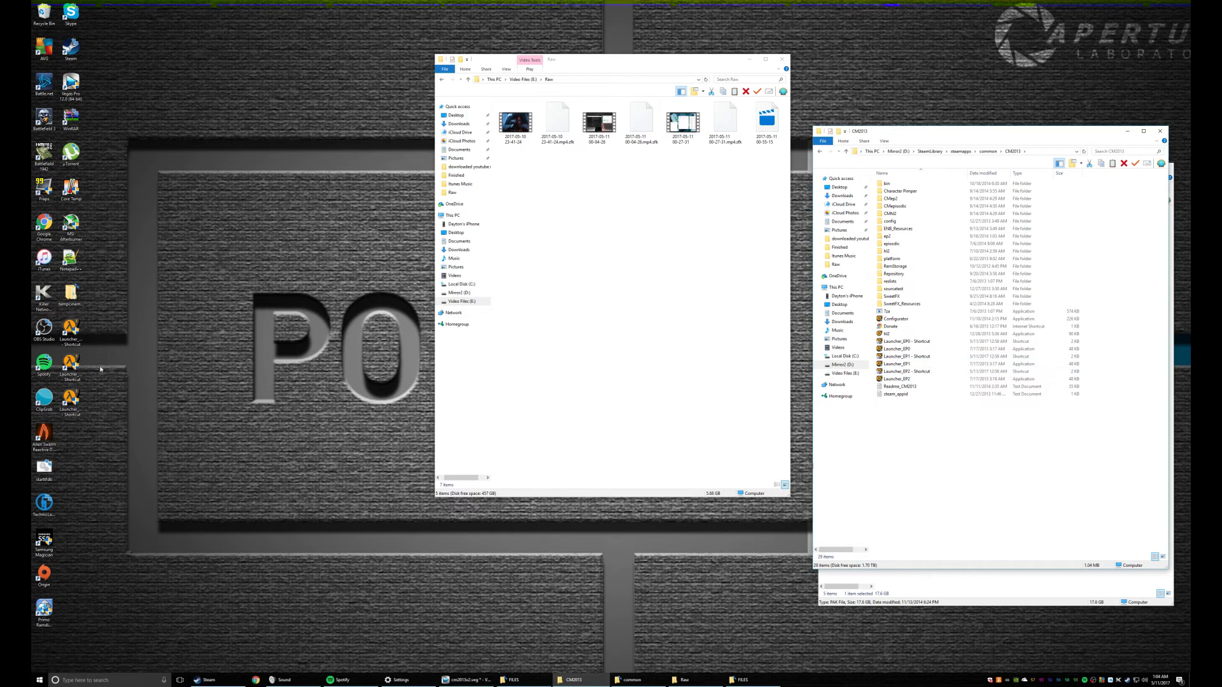
click(72, 367)
click(74, 401)
click(91, 370)
double_click(72, 331)
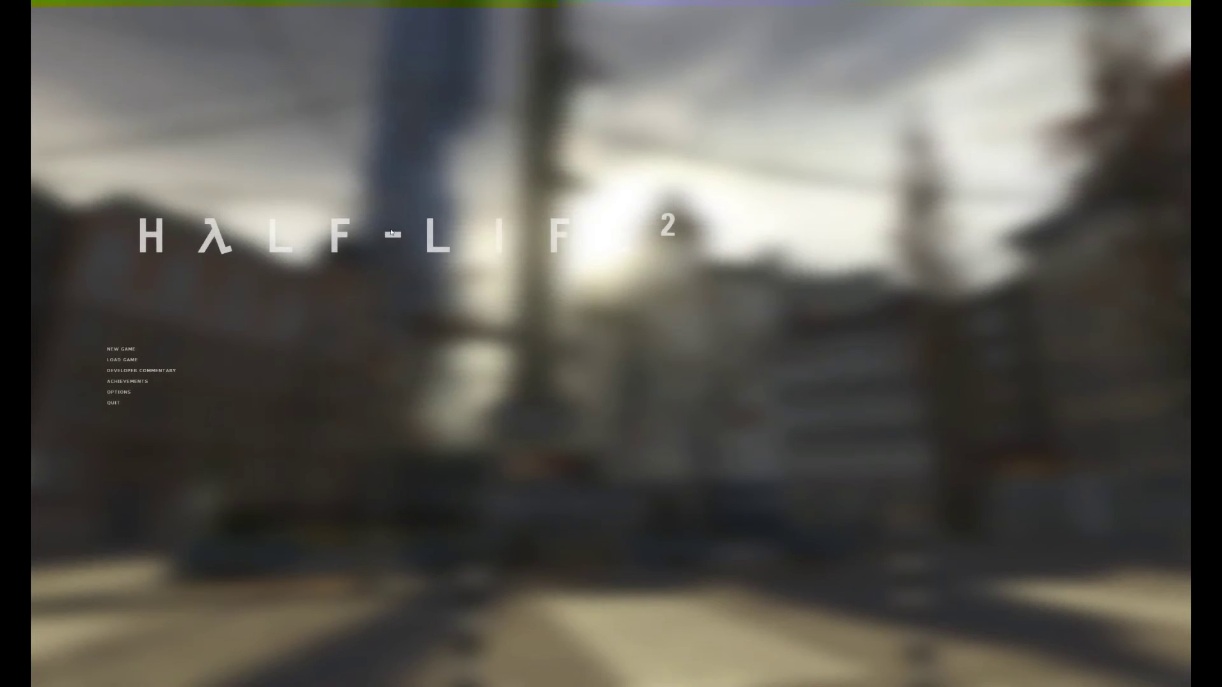
Keep native resolution and antialiasing None, and set texture filtering to Anisotropic 16X
click(119, 392)
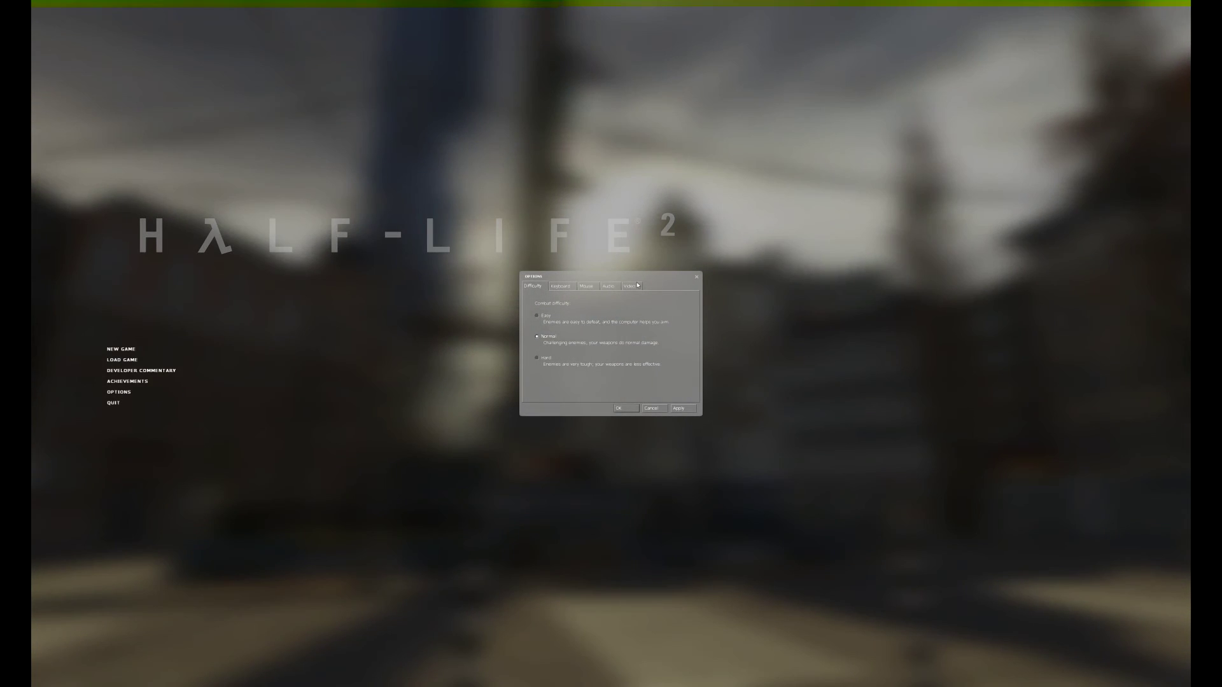
click(588, 312)
click(565, 326)
click(627, 365)
click(610, 328)
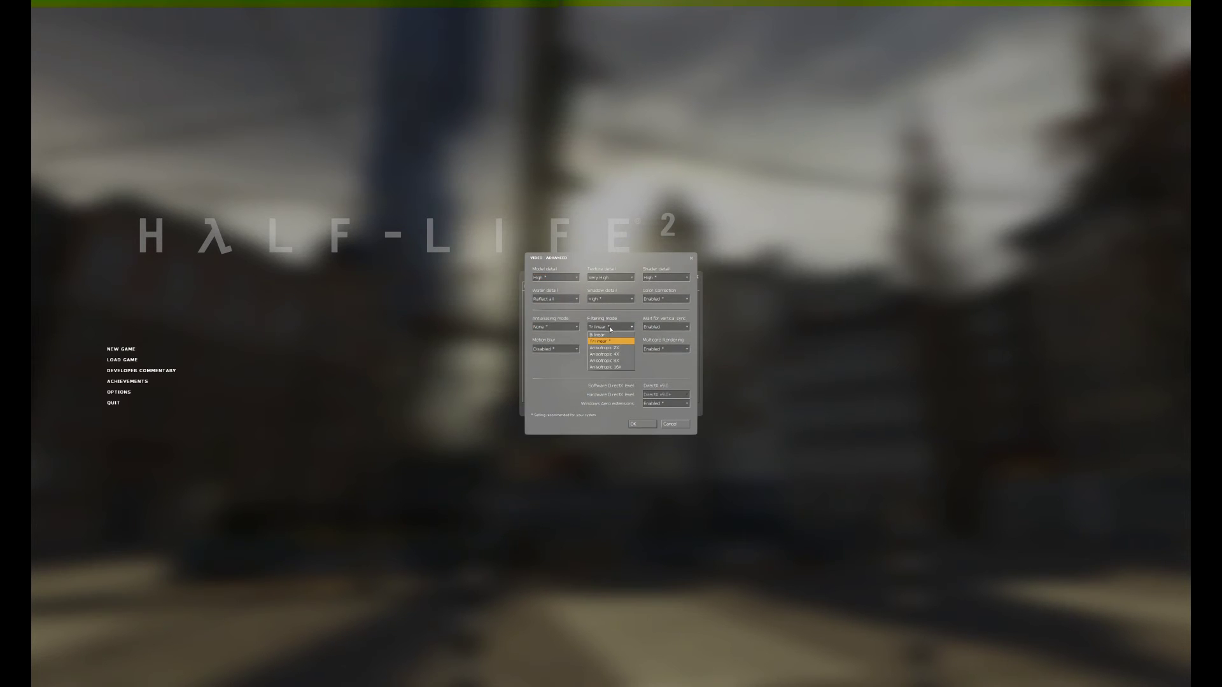
click(563, 328)
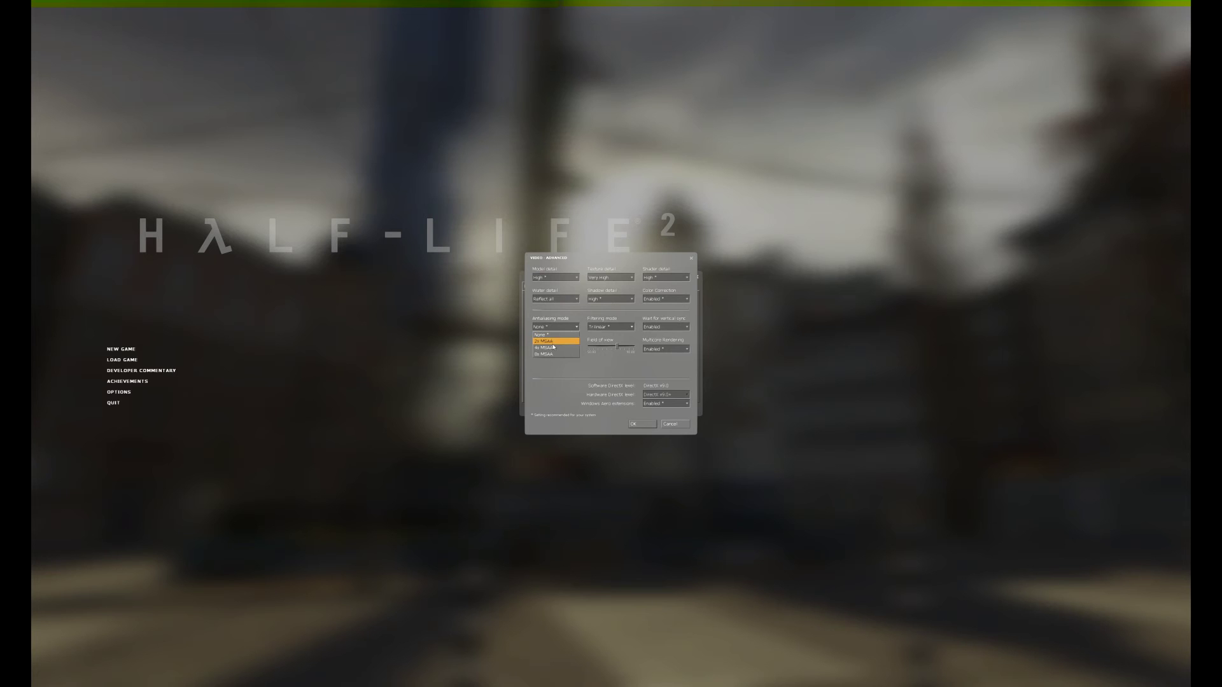
click(549, 335)
click(551, 329)
click(554, 334)
click(618, 327)
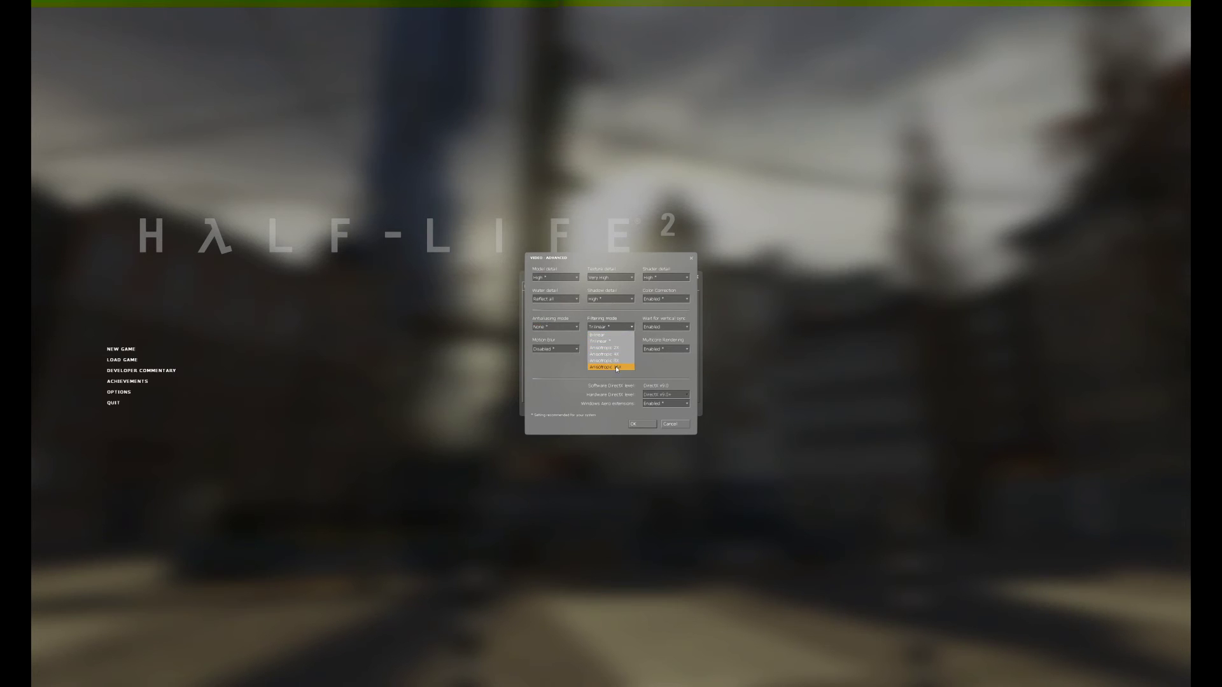
click(630, 354)
Maximize the field of view, leave shadow, water and motion blur unchanged, and apply
drag(616, 348, 635, 347)
click(624, 299)
click(612, 278)
click(569, 299)
click(562, 320)
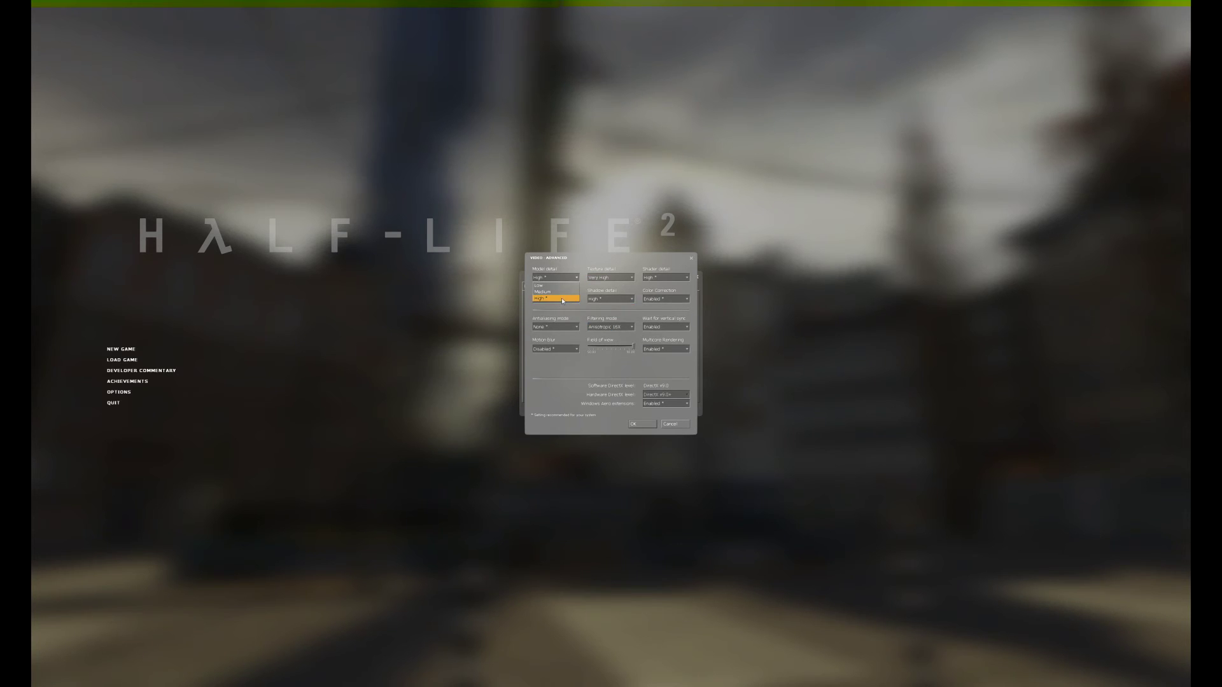
click(562, 350)
click(554, 357)
click(649, 423)
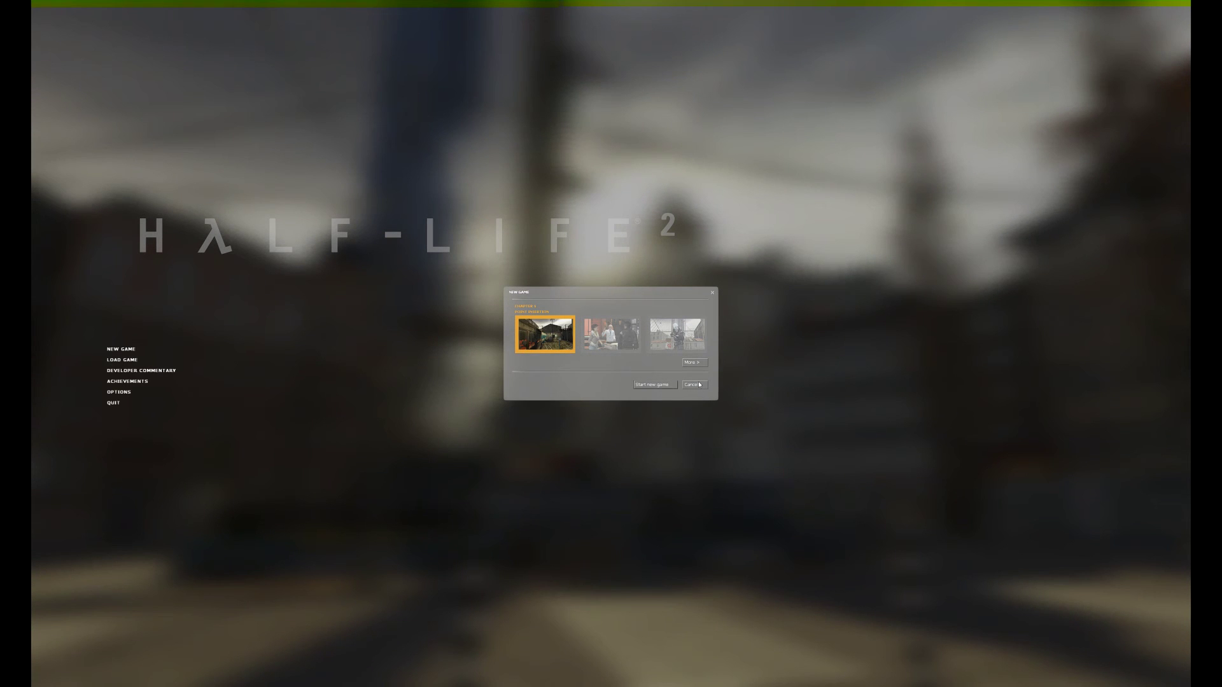
Close the New Game chooser and quit Half-Life 2, confirming the prompt
click(693, 384)
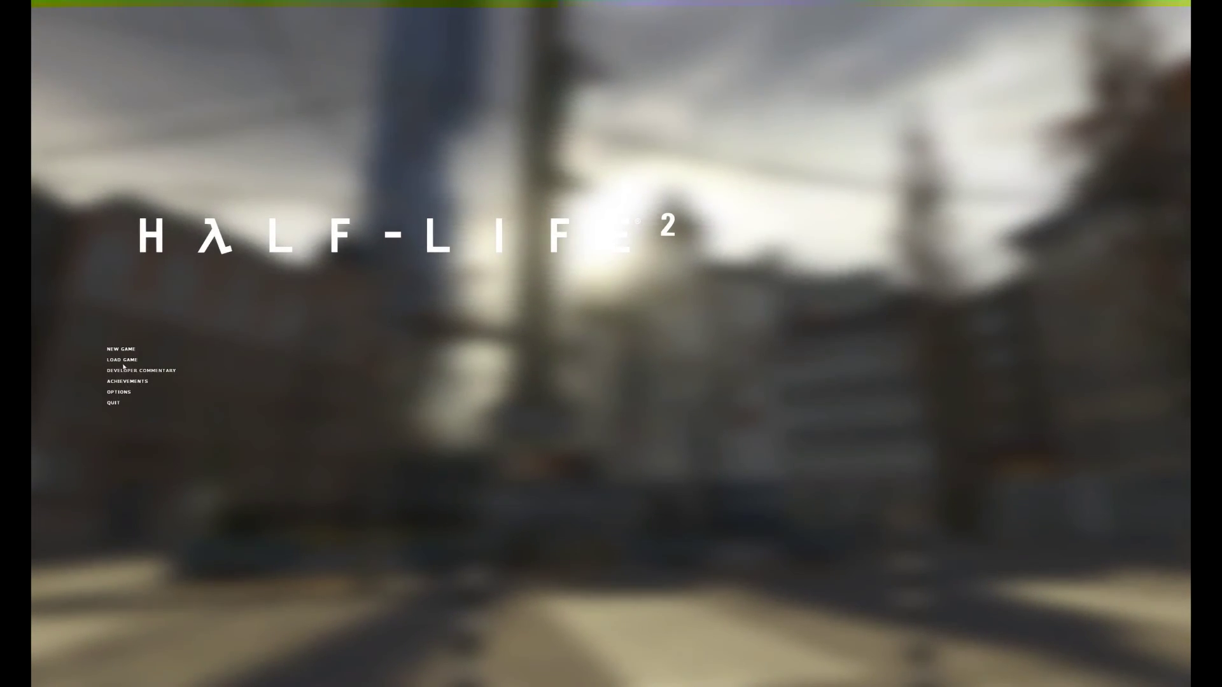
click(118, 404)
click(598, 352)
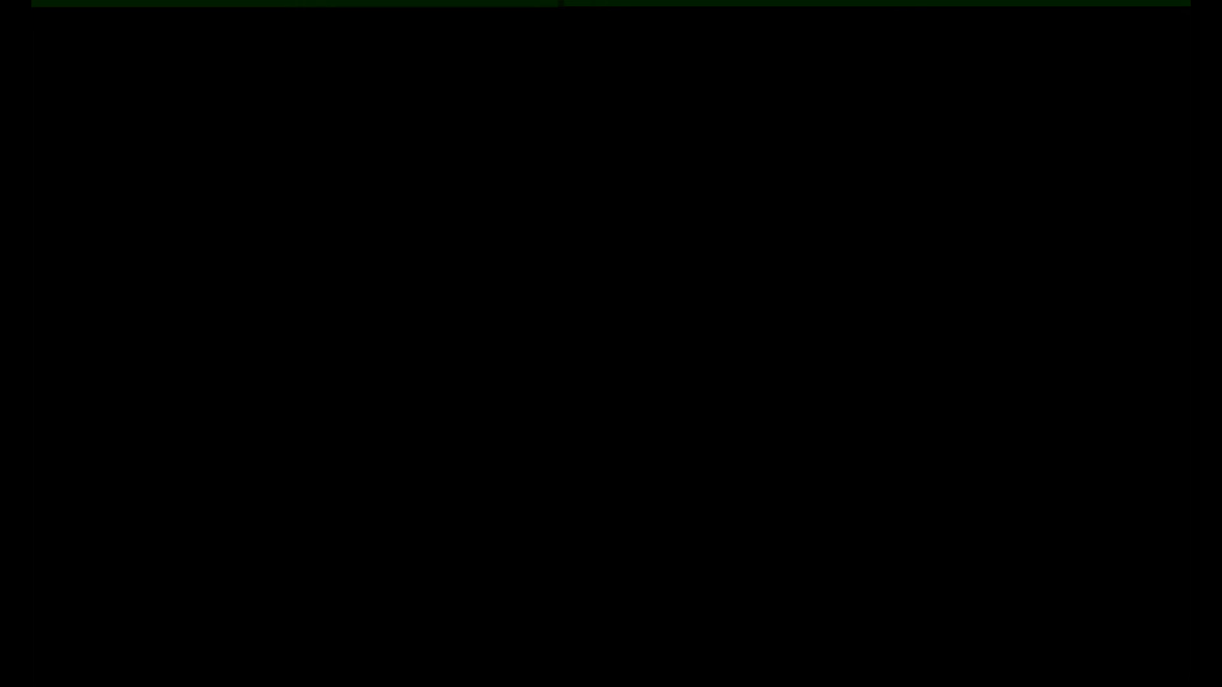